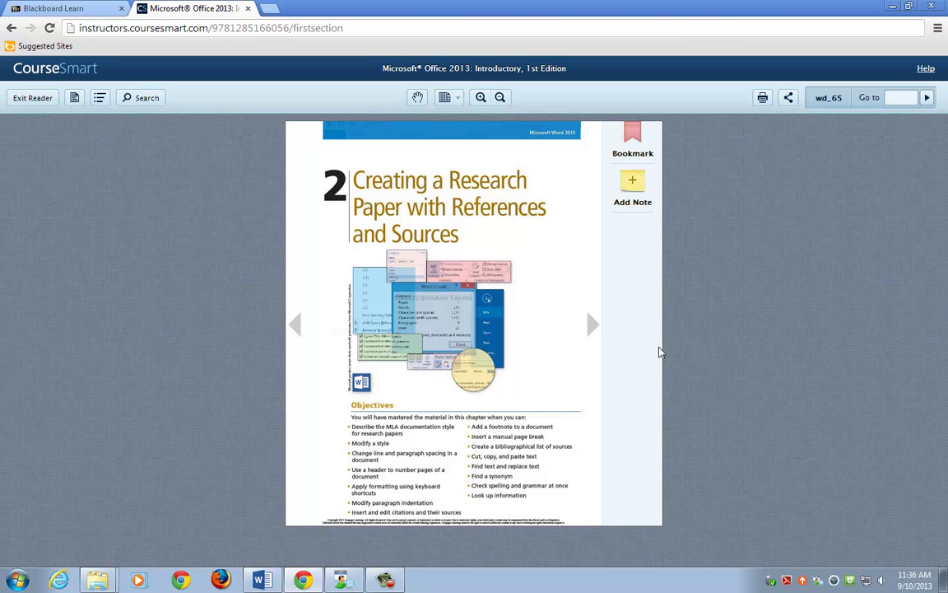
Step: Page forward twice from WD 65 toward Figure 2-1's sample research paper
left_click(593, 328)
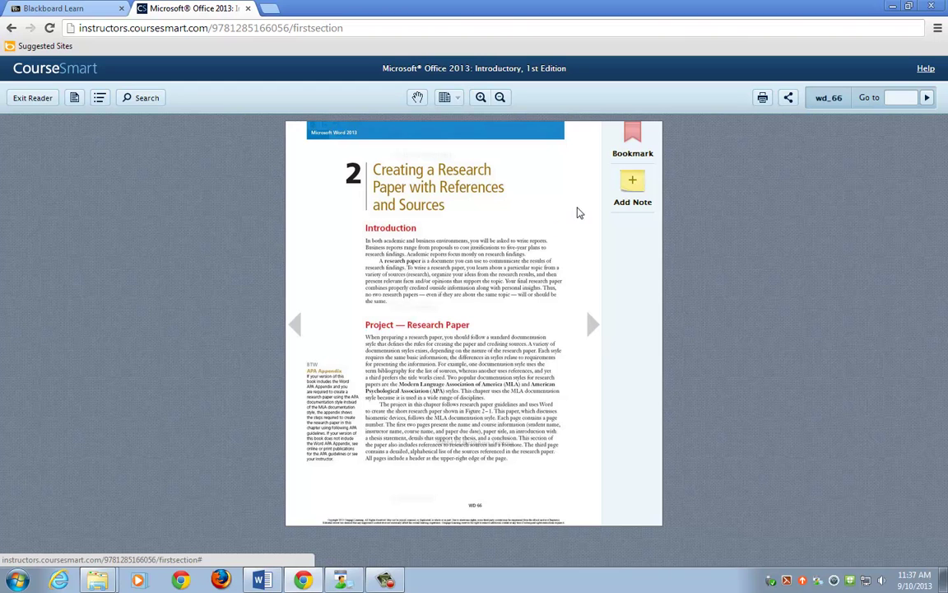
left_click(591, 329)
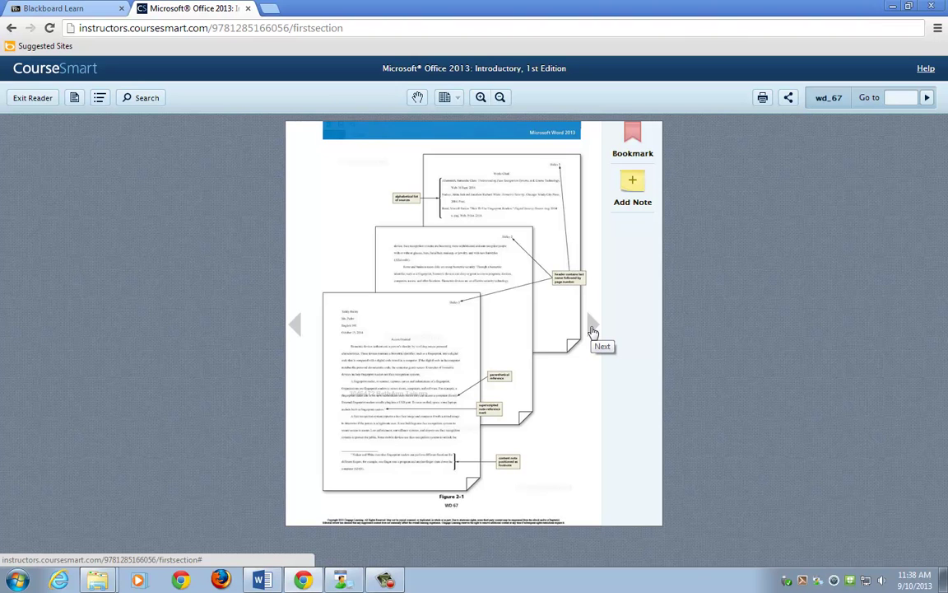
Step: Turn to page WD 68 with the Roadmap and MLA Documentation Style sections
left_click(593, 332)
left_click(593, 325)
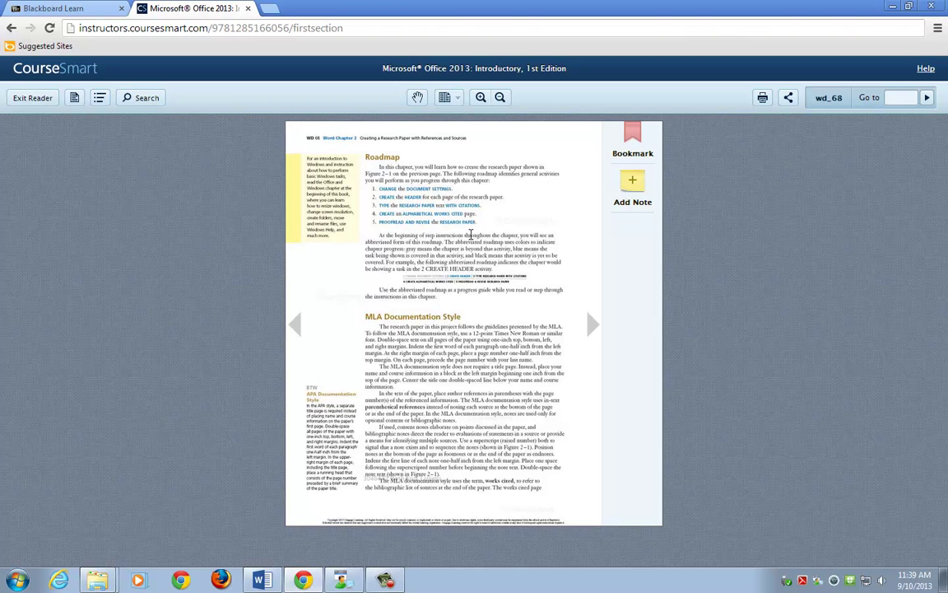
Step: Turn to page WD 69 covering Changing Document Settings and running Word
left_click(591, 323)
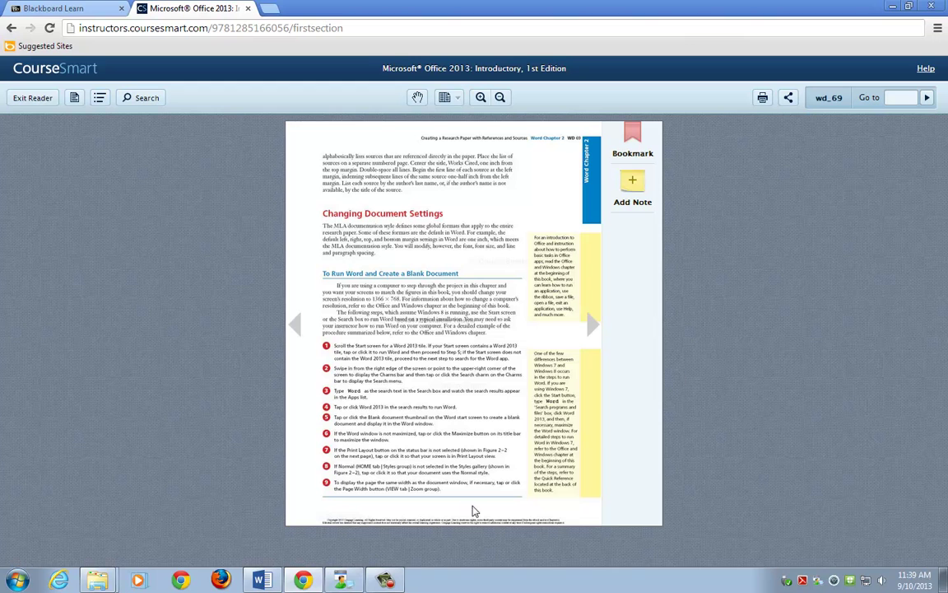
Step: Launch Word 2013 from the taskbar and create a blank document
right_click(248, 584)
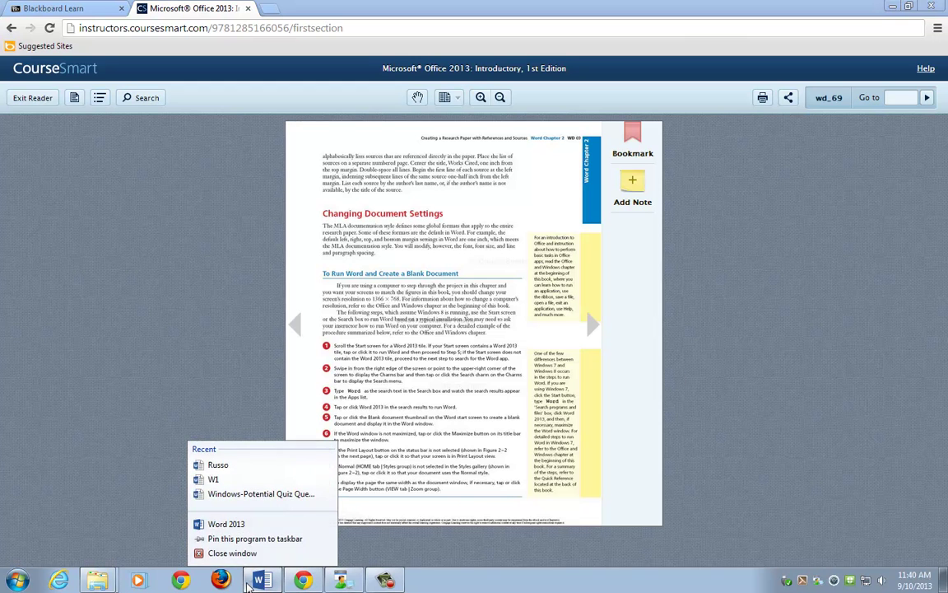
left_click(200, 473)
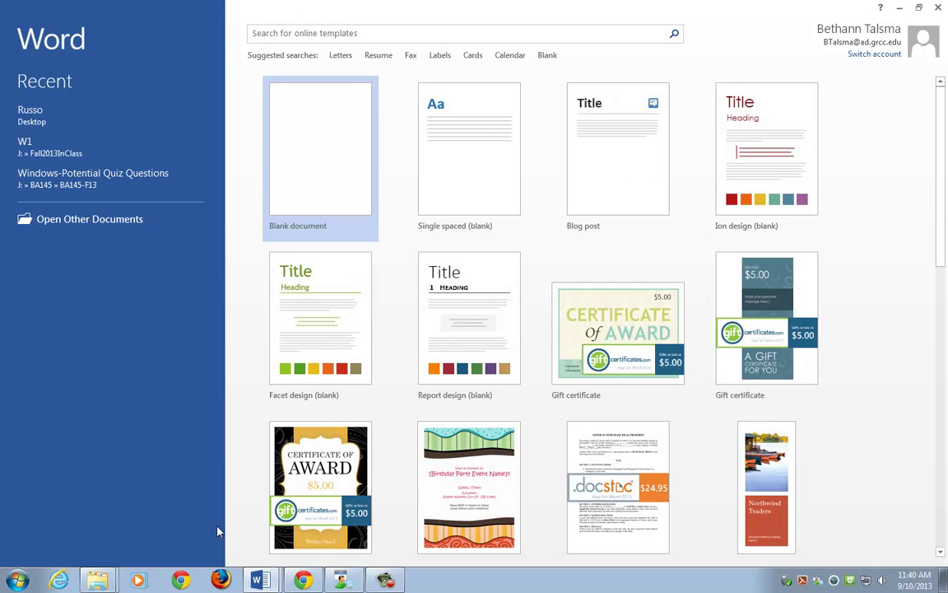
left_click(332, 152)
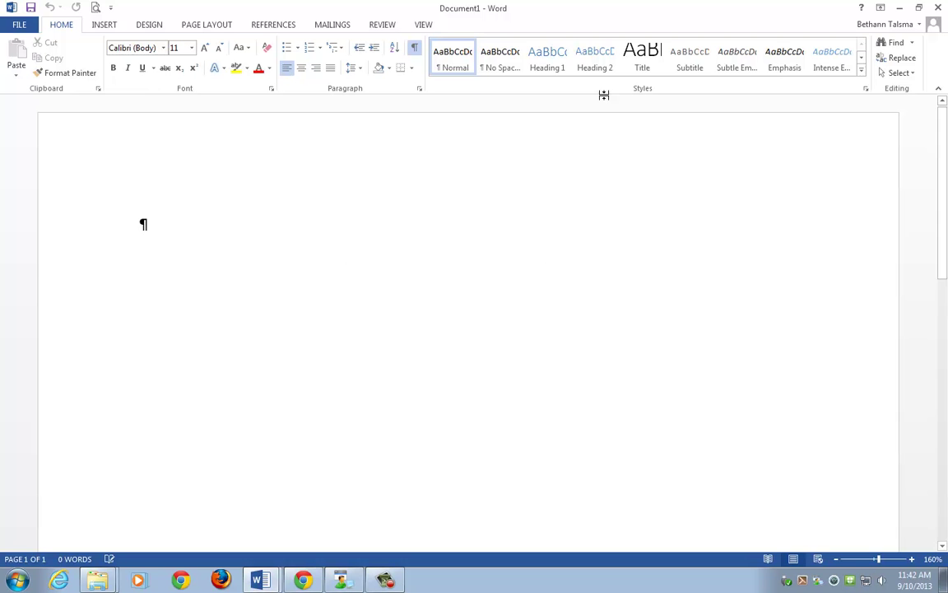
Step: Bring up the shortcut options for the Normal style in the HOME Styles gallery
right_click(452, 59)
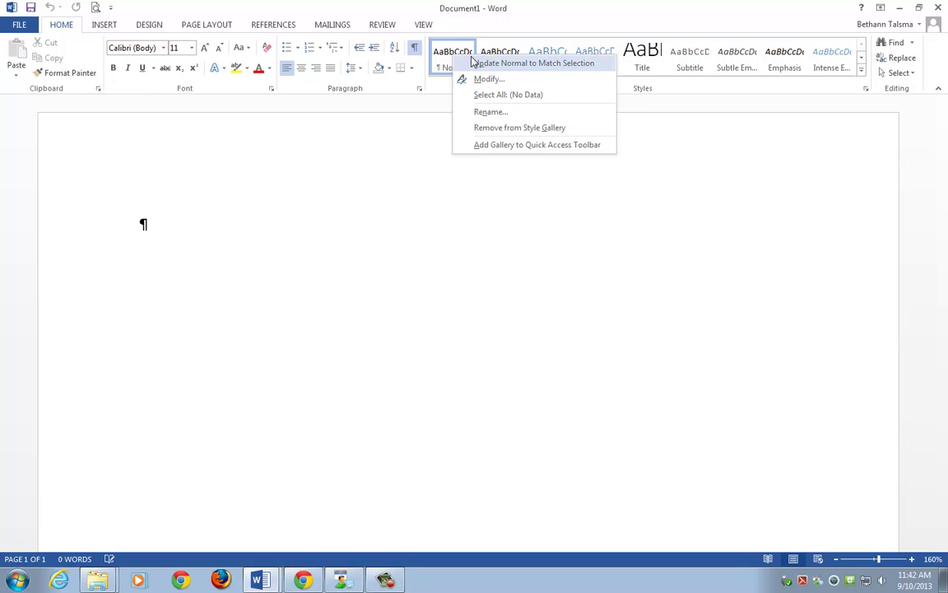
Step: Modify the Normal style to use Times New Roman at 12 pt
left_click(486, 79)
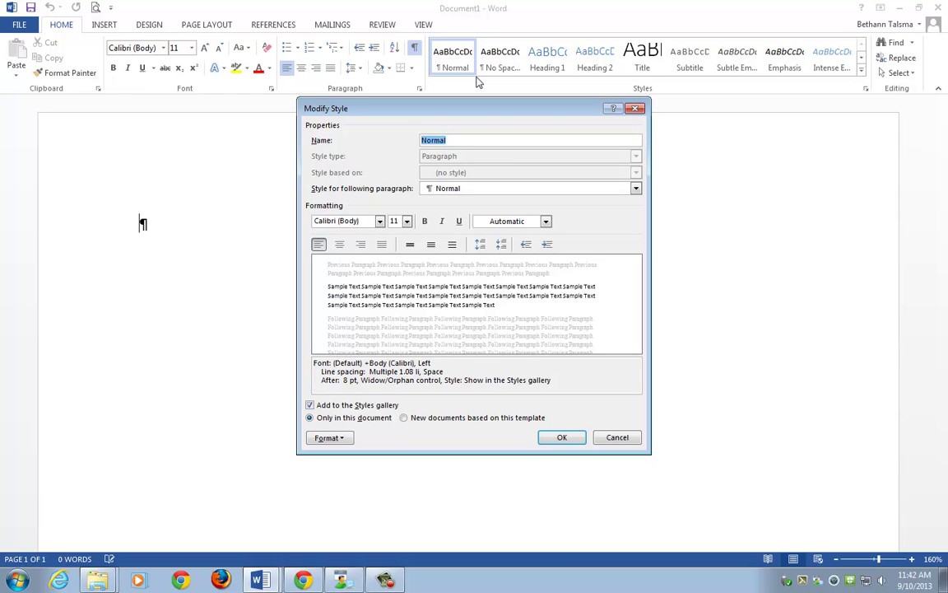
left_click(380, 222)
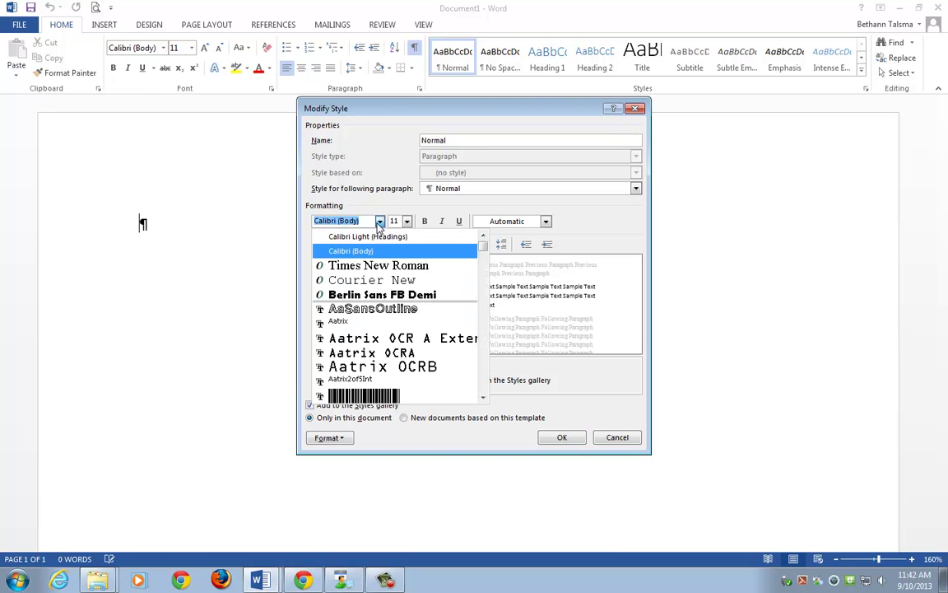
left_click(376, 267)
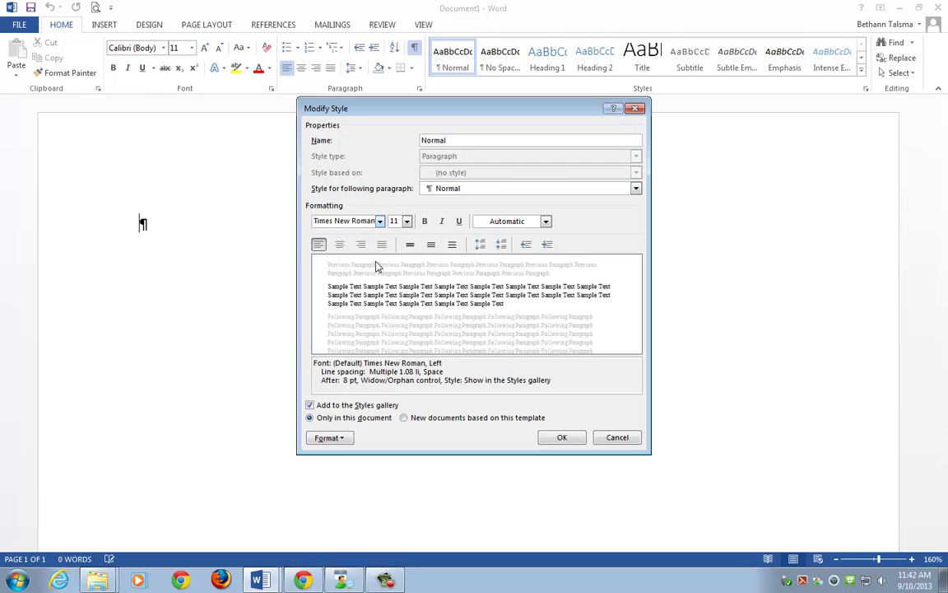
left_click(407, 223)
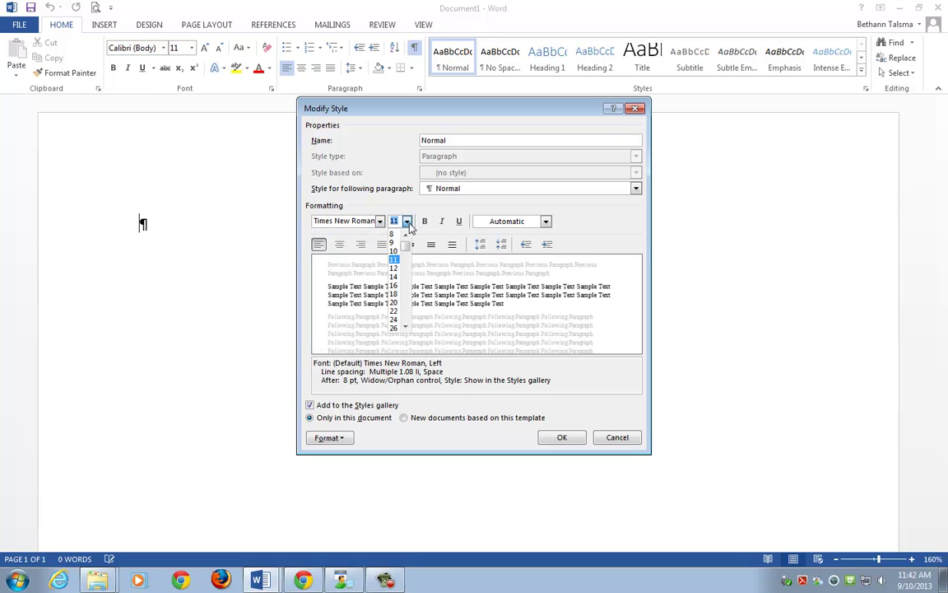
left_click(394, 268)
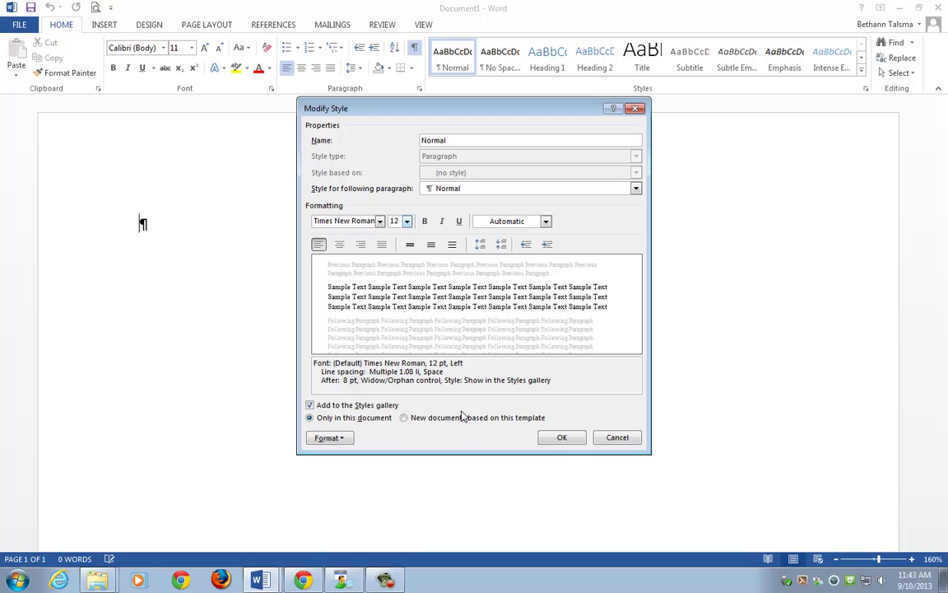
left_click(557, 439)
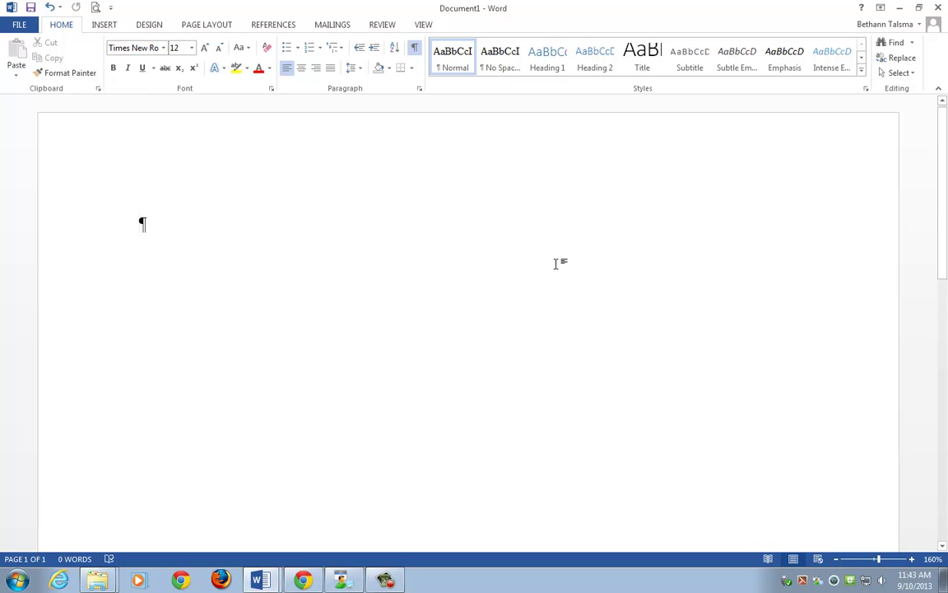
Step: Set line spacing to 2.0 and remove the space after the paragraph
left_click(358, 69)
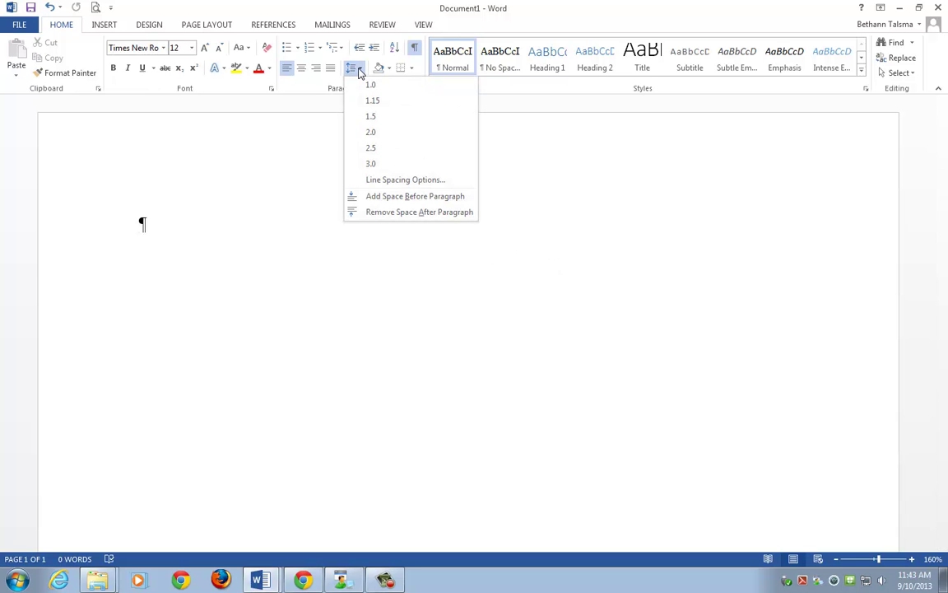
left_click(379, 134)
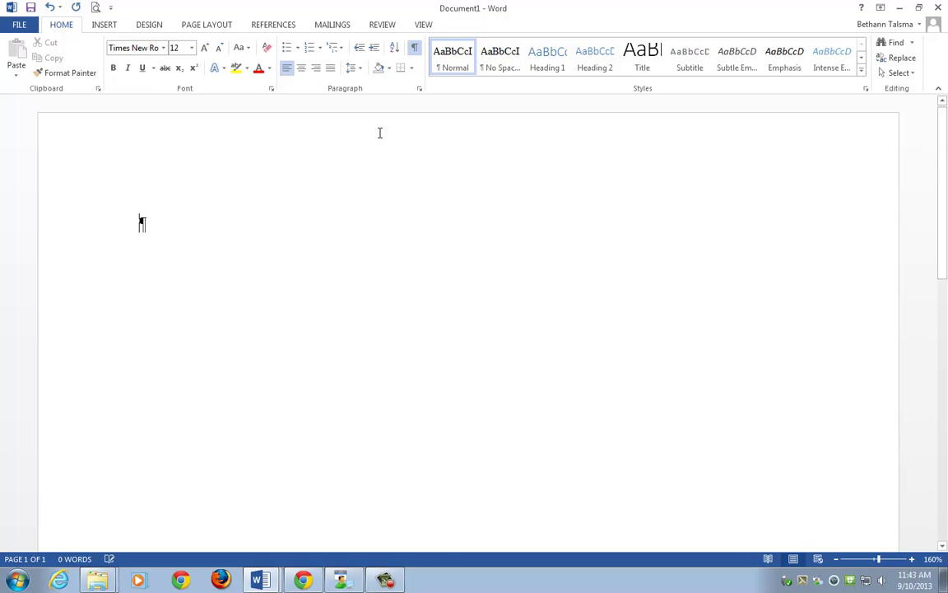
left_click(360, 74)
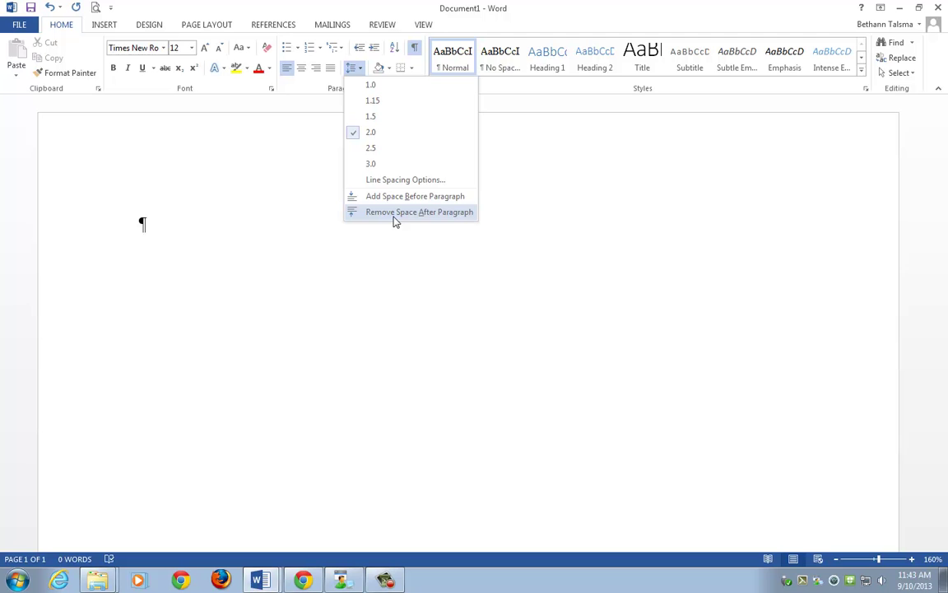
left_click(395, 217)
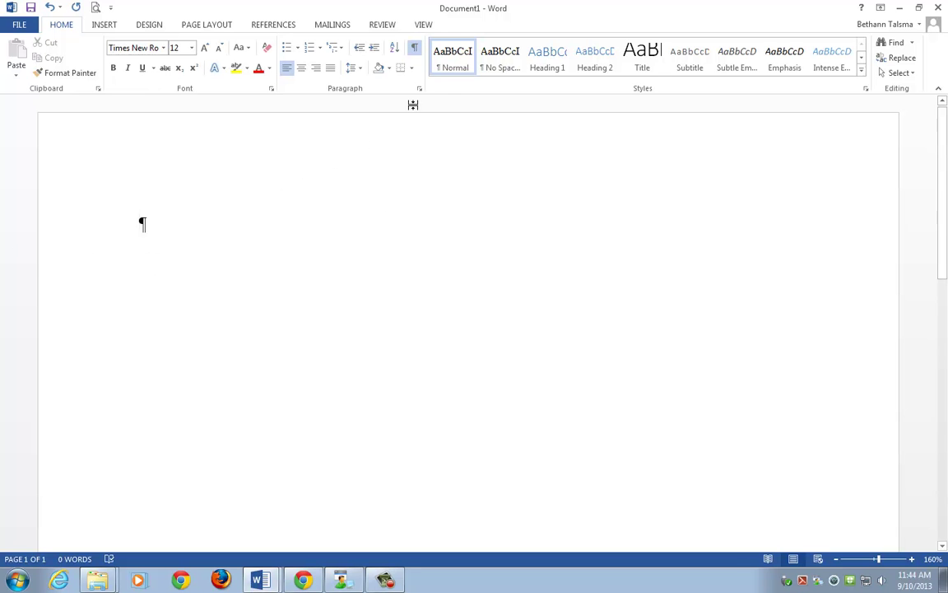
Step: Update the Normal style to match the empty paragraph's double spacing and no space after
right_click(445, 66)
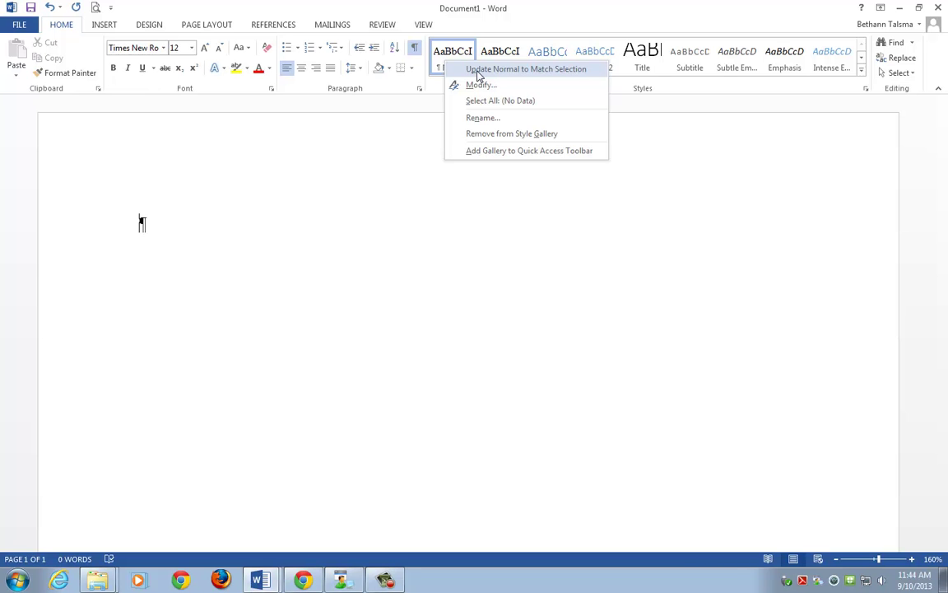
left_click(477, 71)
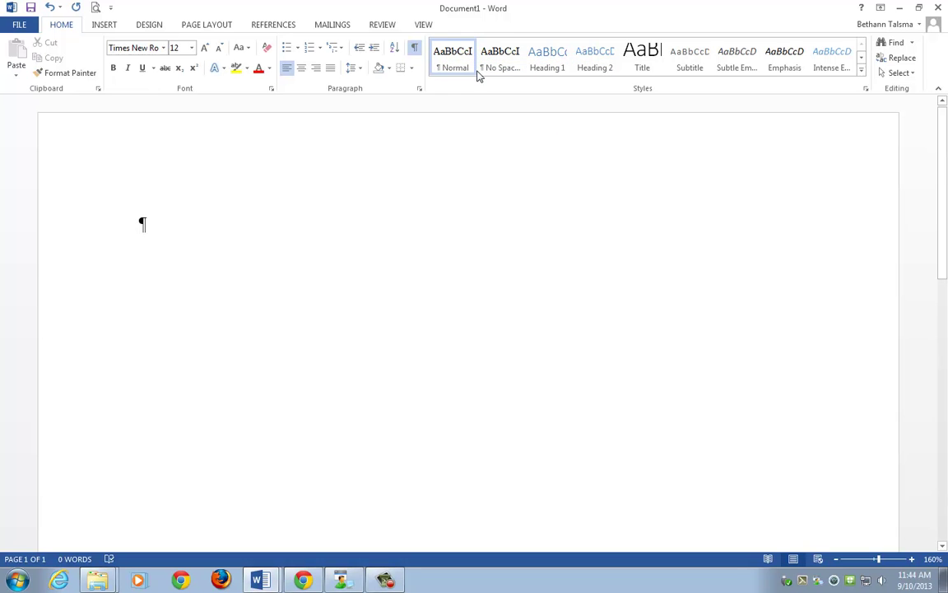
left_click(92, 237)
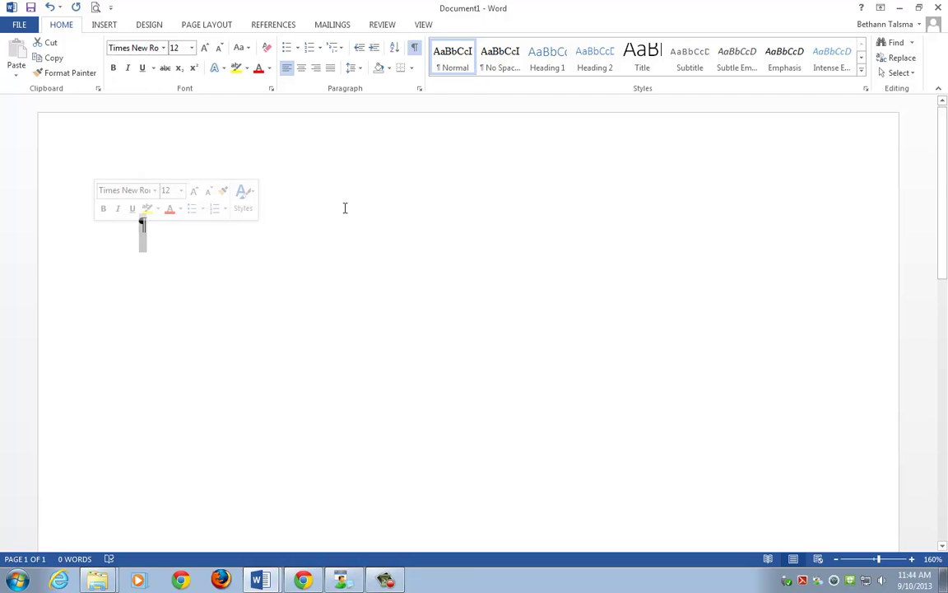
right_click(452, 64)
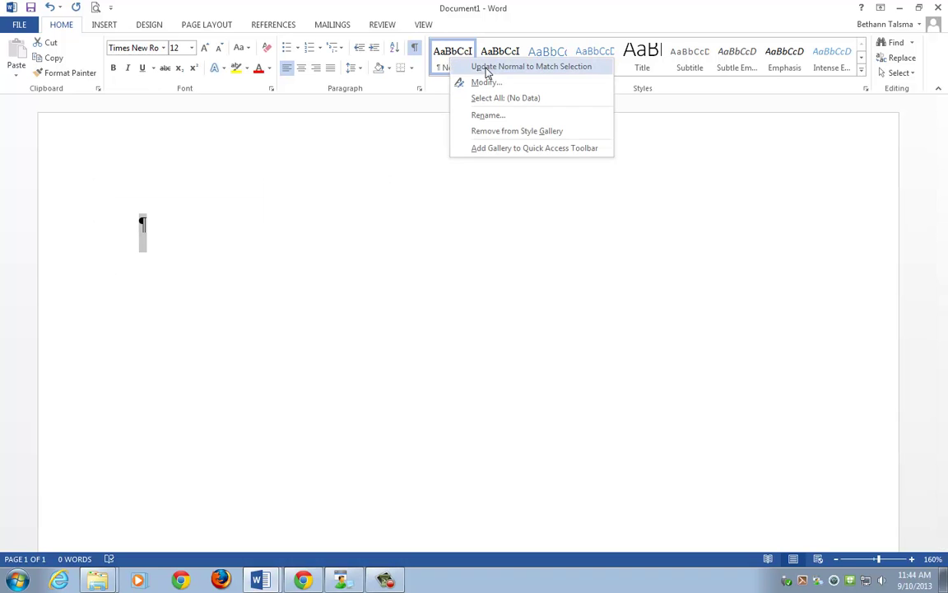
left_click(487, 73)
left_click(192, 251)
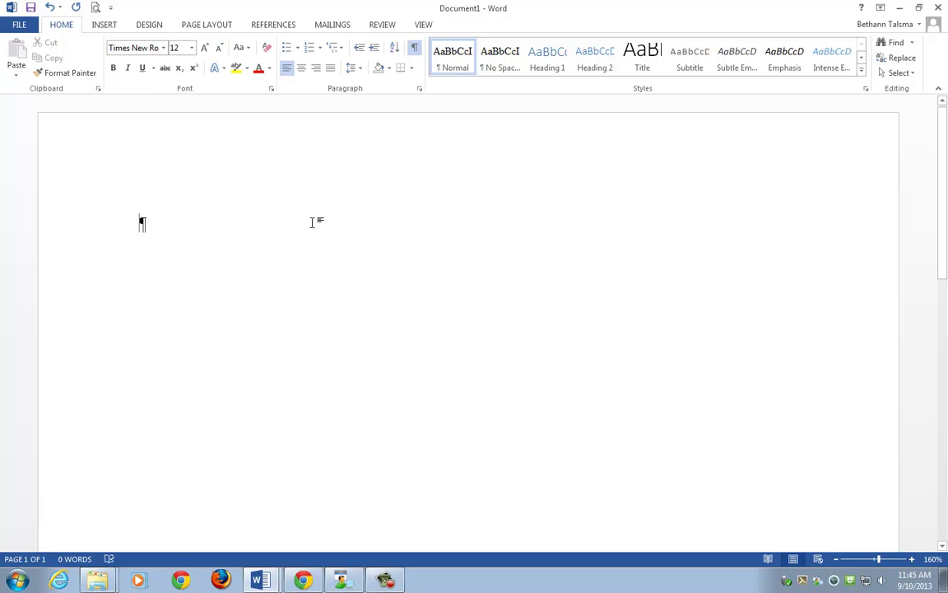
Step: Open the page header, right-align it, and enter the author's last name
double_click(270, 153)
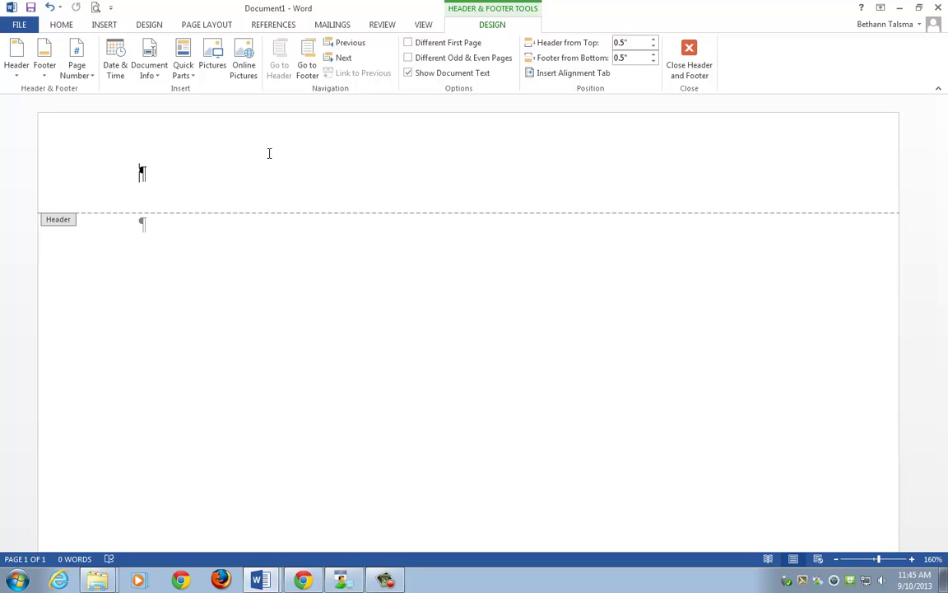
key("ctrl+r")
left_click(60, 26)
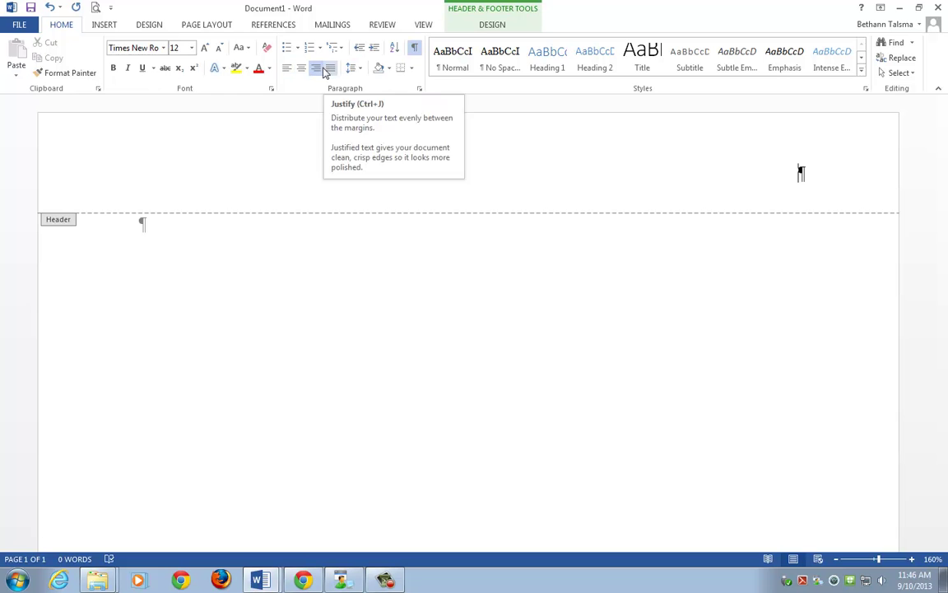
left_click(485, 26)
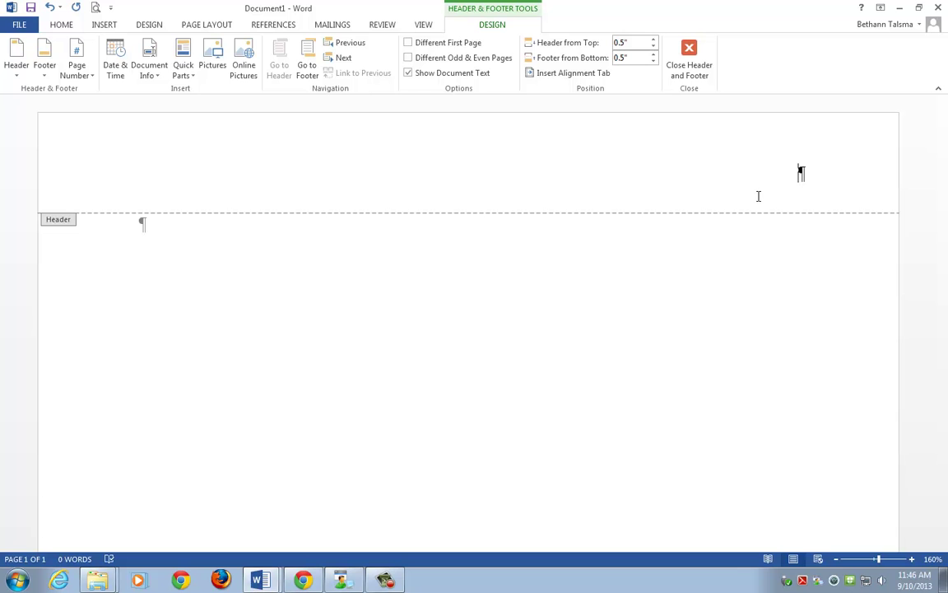
type("Bailey")
Step: In Chrome, open the Blackboard course's Assignments > Week 3 > Word 2 page with Edit Mode off
key("alt+Tab")
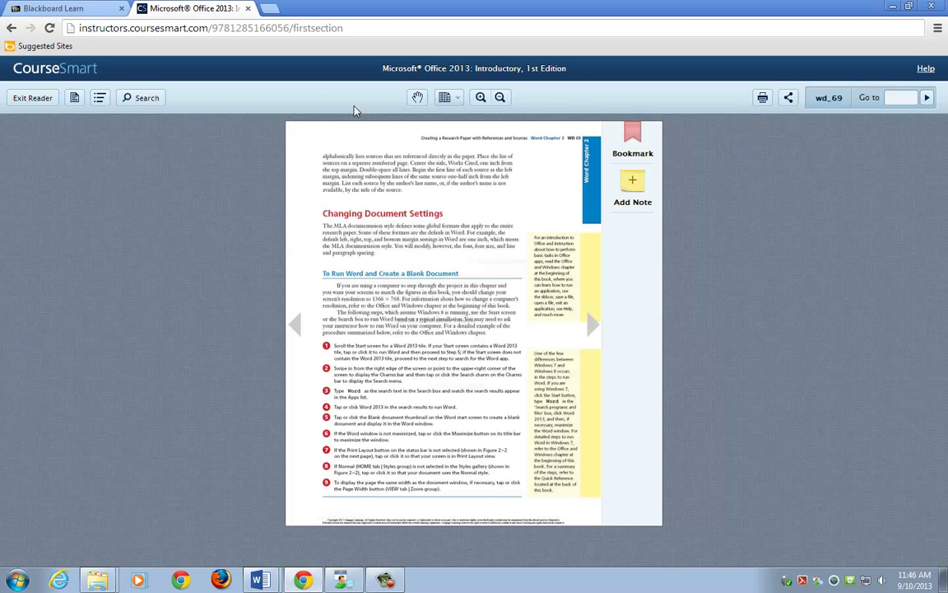
left_click(38, 8)
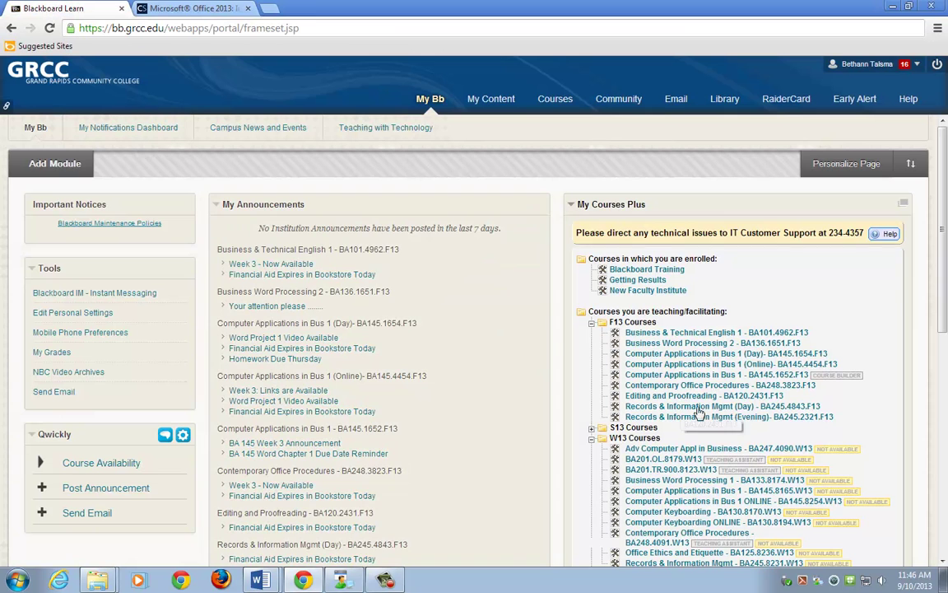
left_click(701, 360)
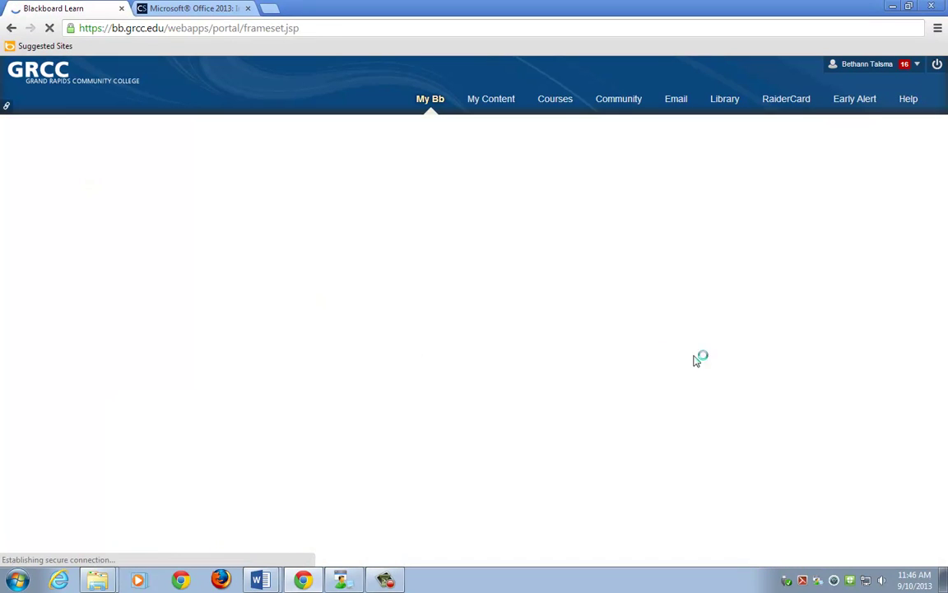
left_click(45, 250)
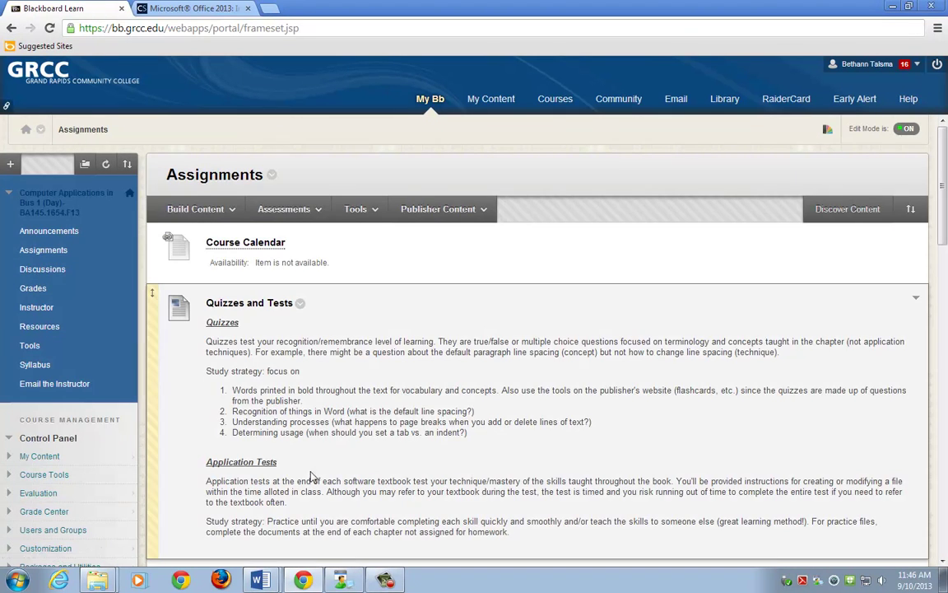
scroll(250, 415, "down", 3)
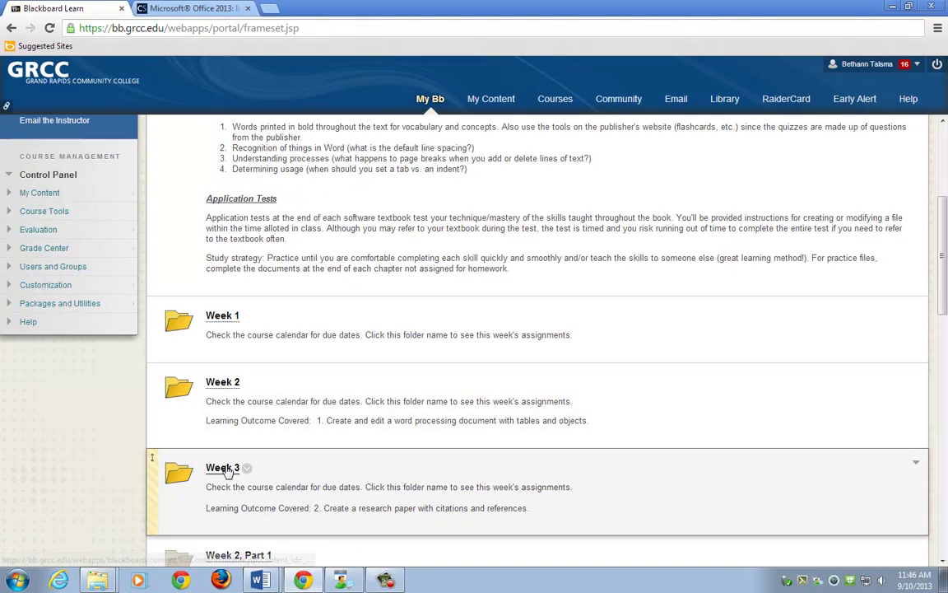
left_click(233, 468)
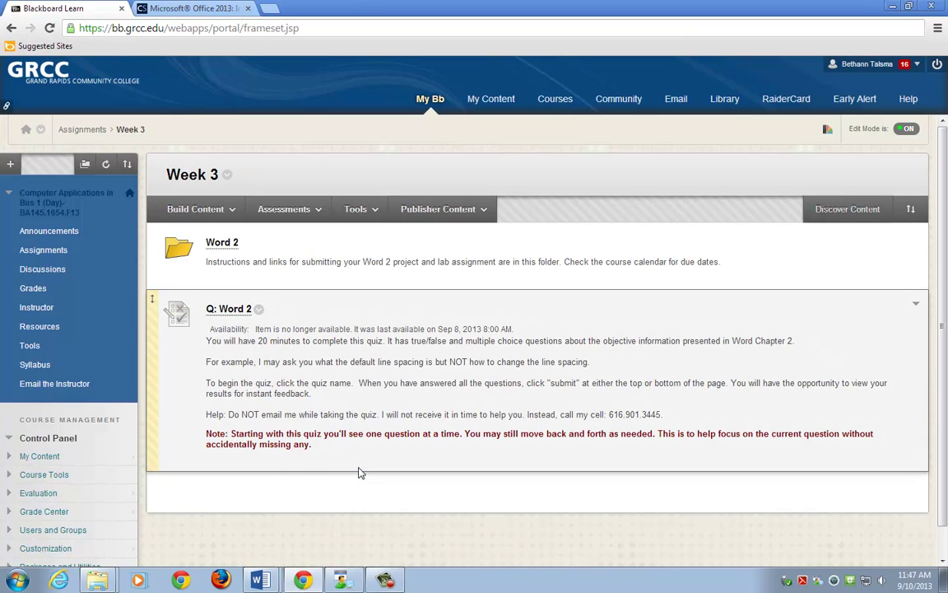
left_click(229, 247)
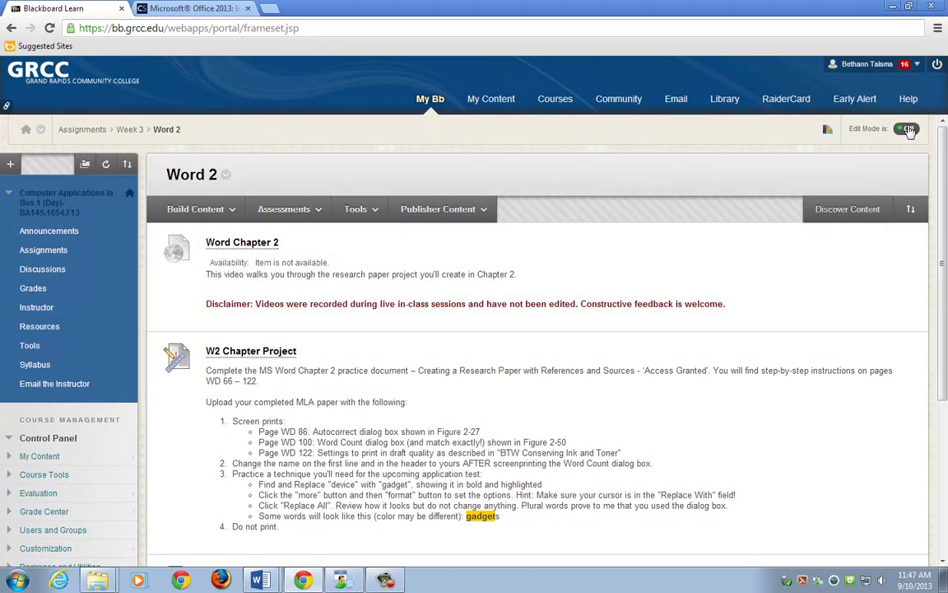
left_click(906, 129)
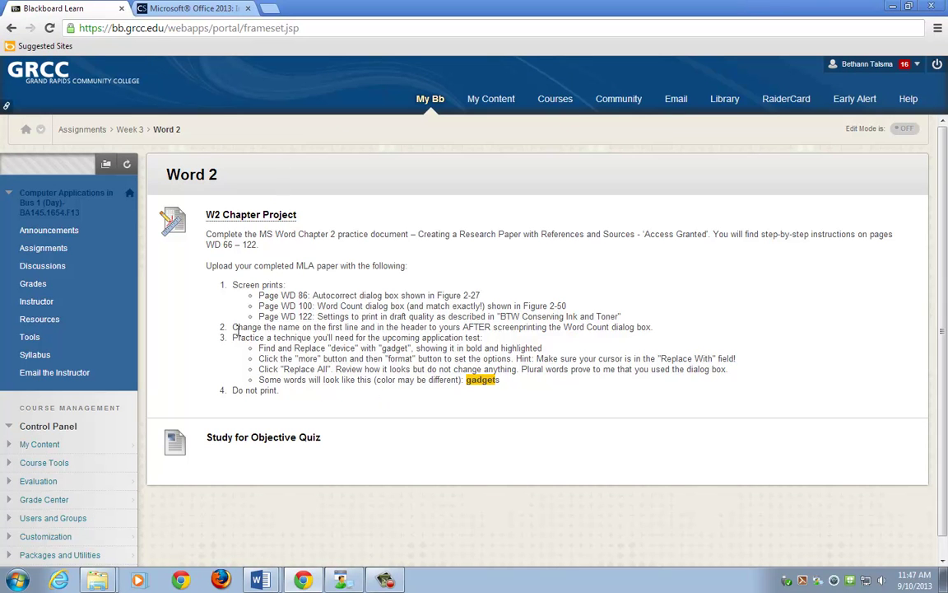
Step: Highlight the W2 project instruction about changing the name to your own
left_click_drag(232, 328, 465, 326)
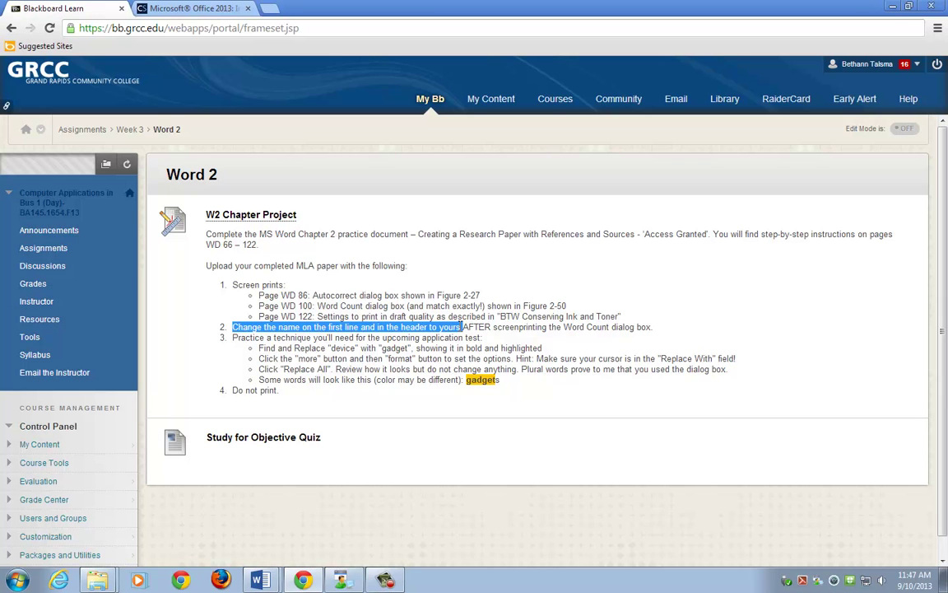
left_click(253, 342)
mouse_move(253, 342)
left_mouse_down()
mouse_move(461, 351)
mouse_move(271, 339)
left_mouse_up()
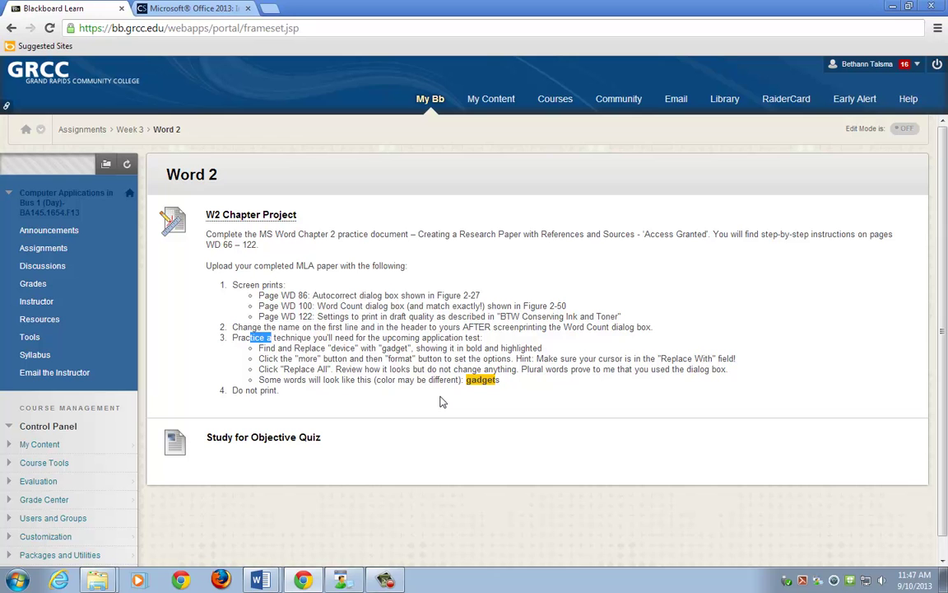
left_click(275, 292)
Step: Back in Word, add a Plain Number page number at the current position after the surname in the header
key("alt+Tab")
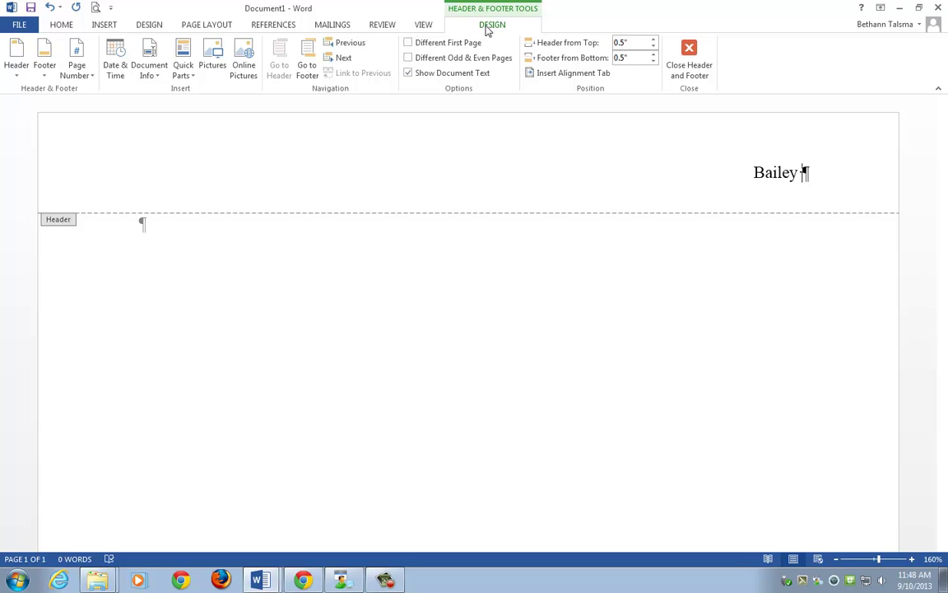
left_click(80, 59)
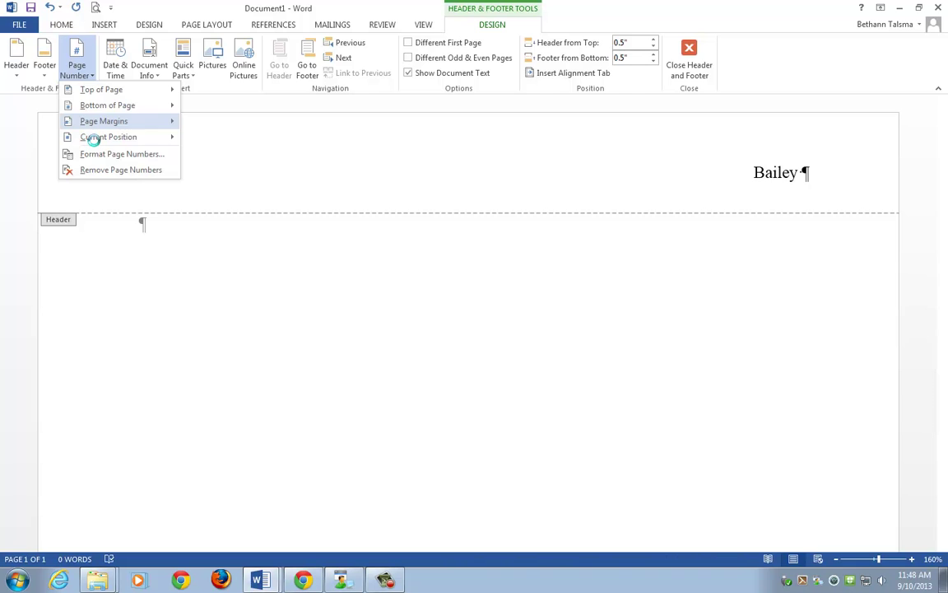
mouse_move(95, 140)
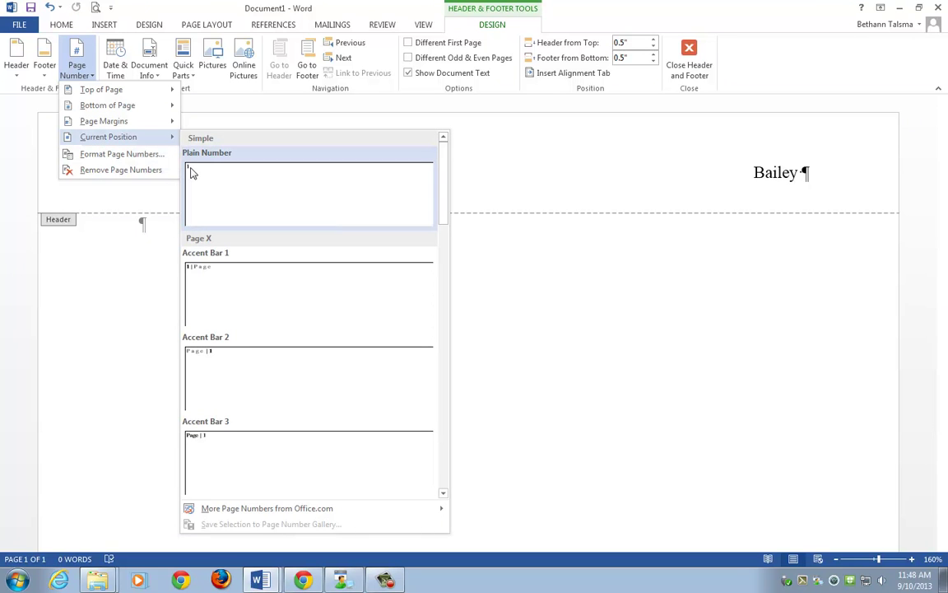
left_click(190, 170)
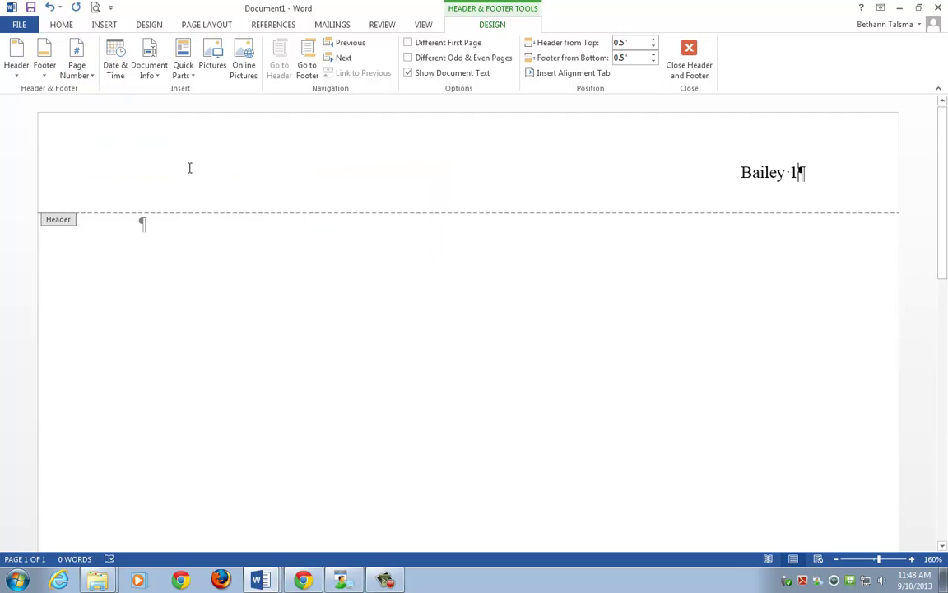
key("Left")
Step: Close the header and type the heading lines: student name, instructor name, English 101, October 15, 2014
double_click(194, 227)
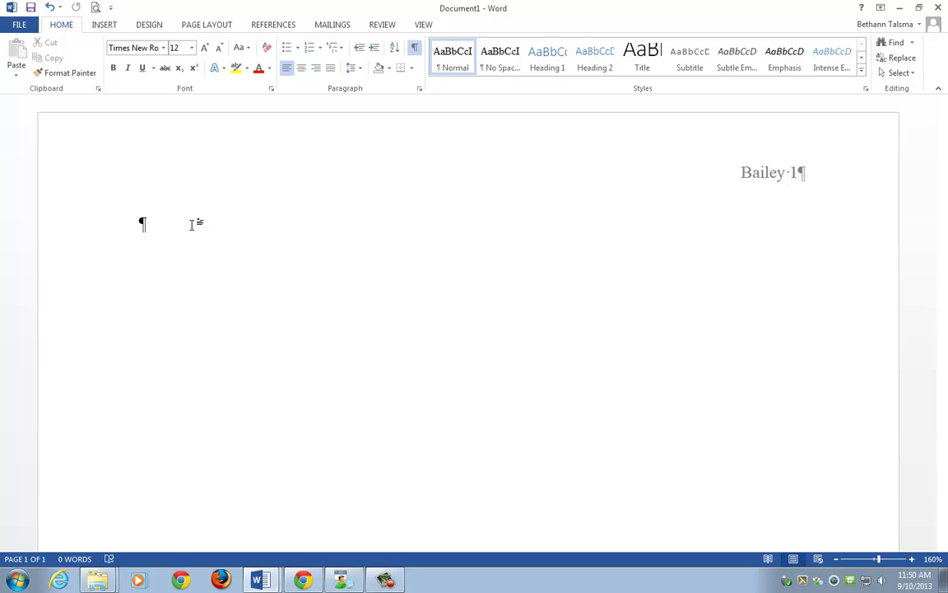
type("Tedd Bailey")
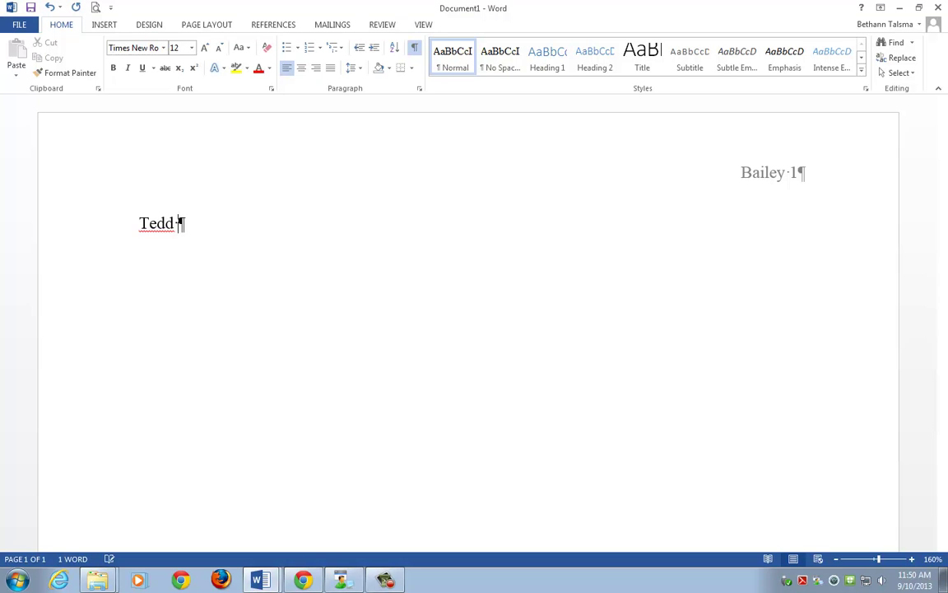
key("Return")
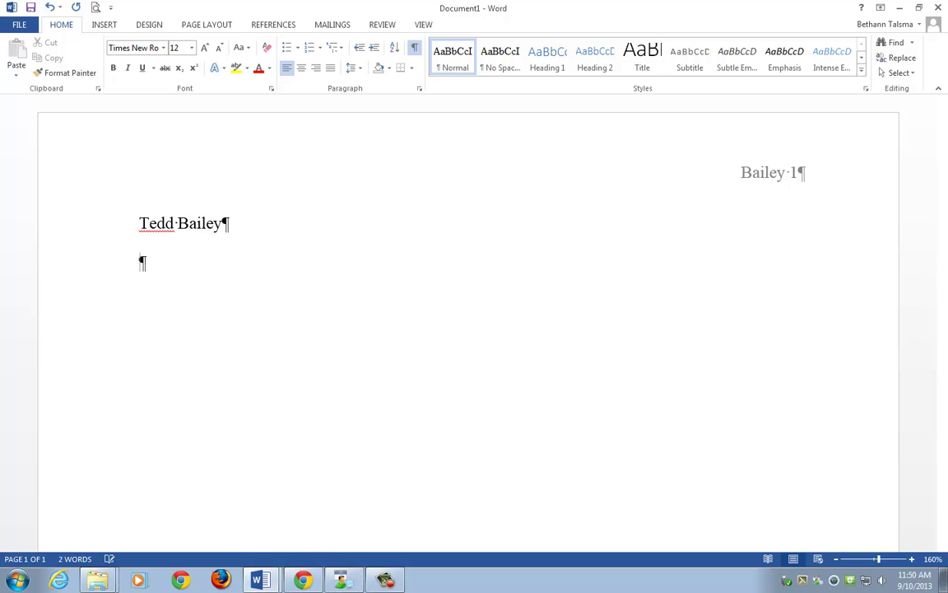
type("Ms. Pedro")
key("Return")
type("English ")
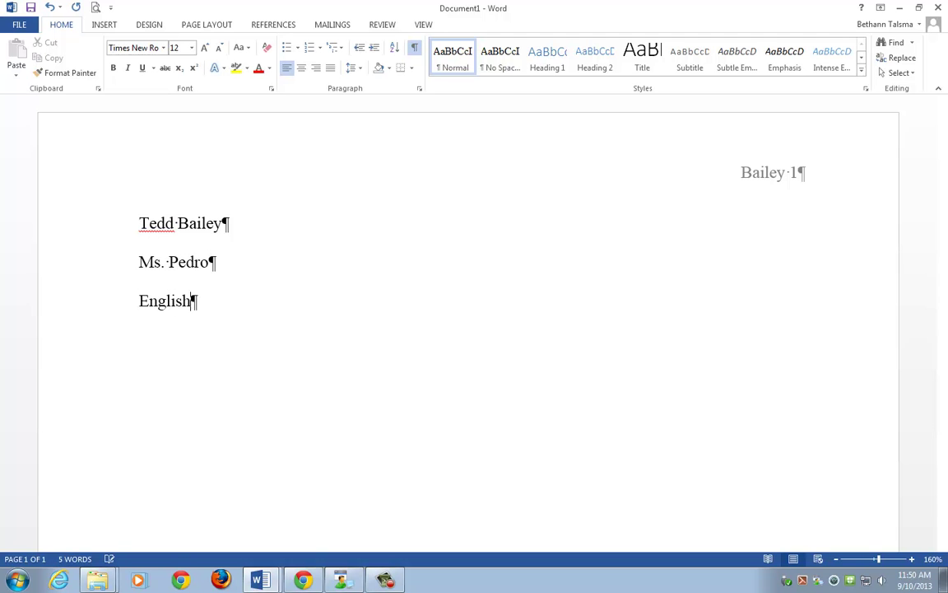
type("101")
key("Return")
type("O")
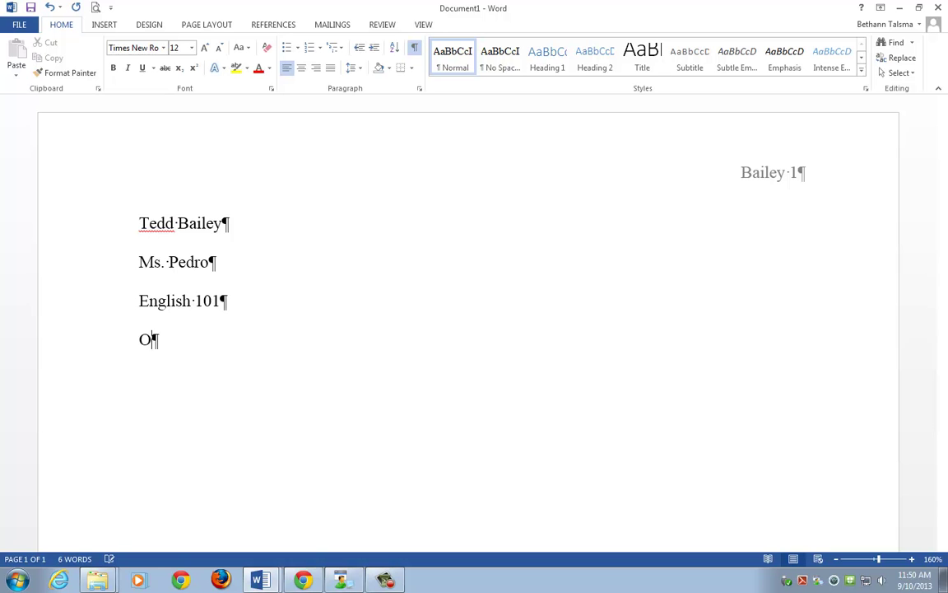
type("ctober ")
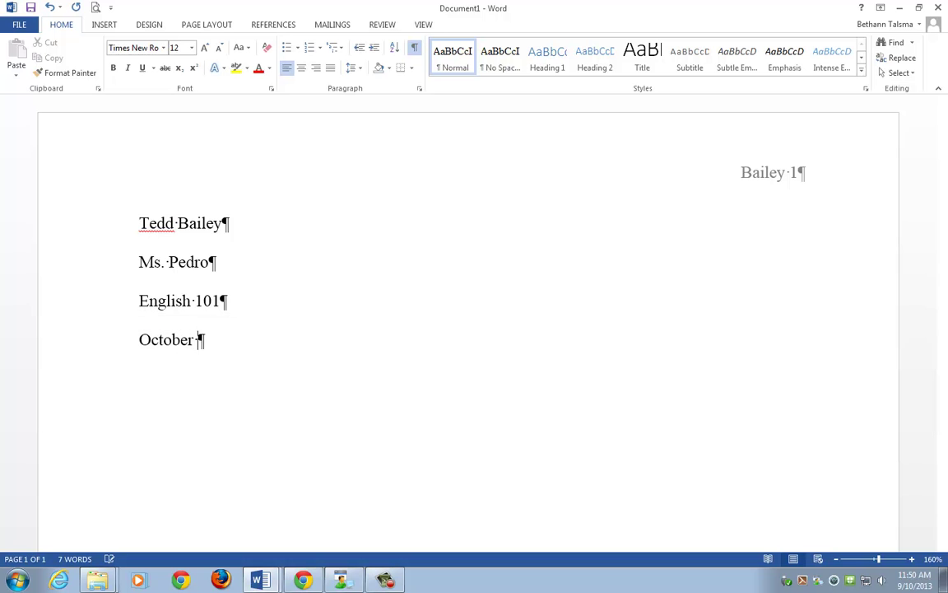
type("15, 2014")
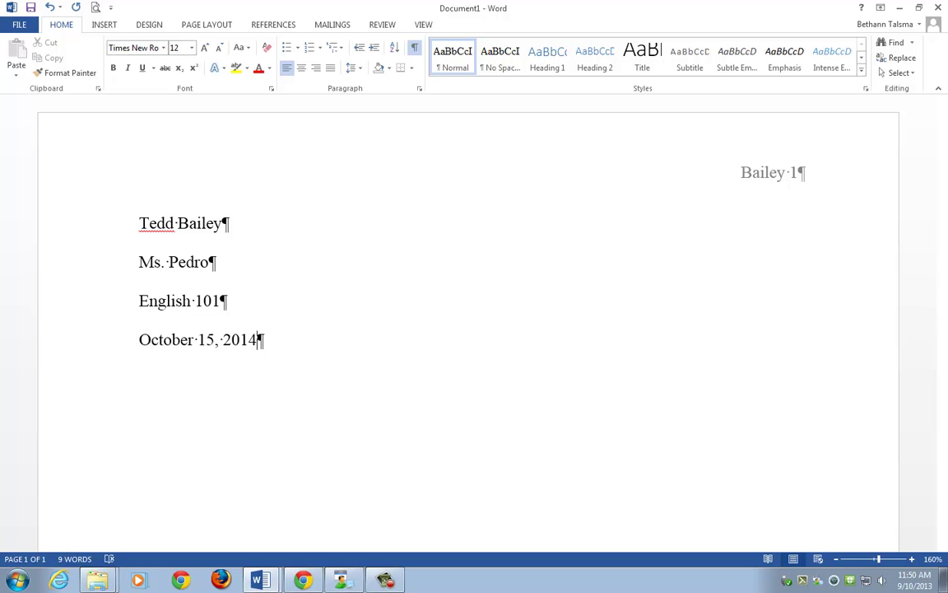
key("Return")
Step: Add the missing 'y' to the first name and insert blank paragraphs below the date
left_click(176, 223)
type("y")
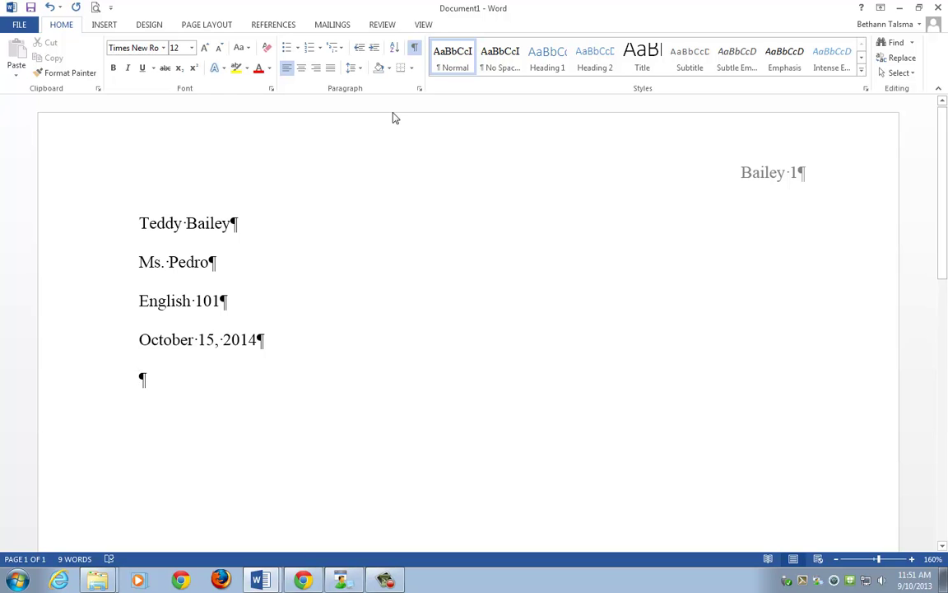
key("Return")
key("Return")
key("Return")
key("Return")
key("Return")
key("Return")
key("Return")
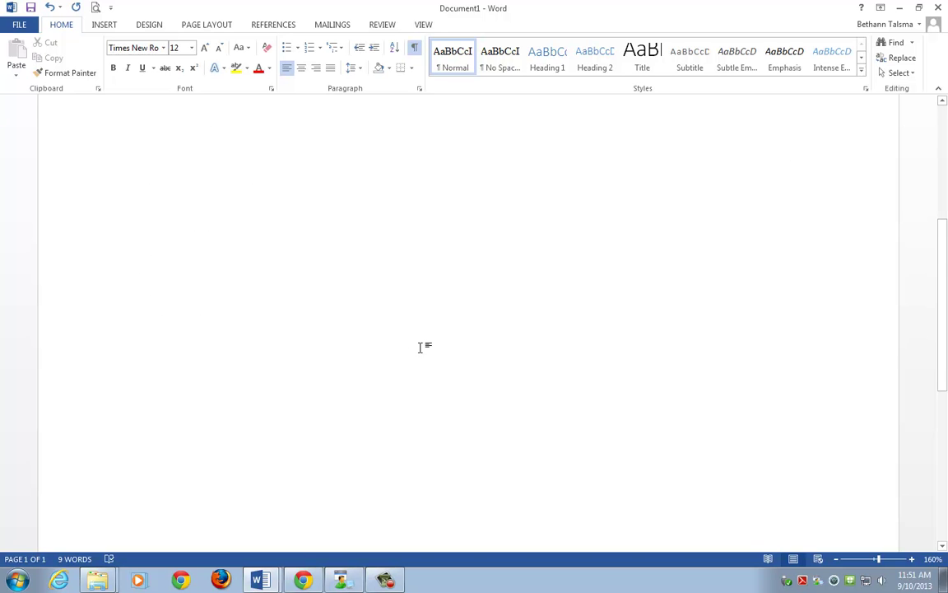
scroll(416, 325, "up", 3)
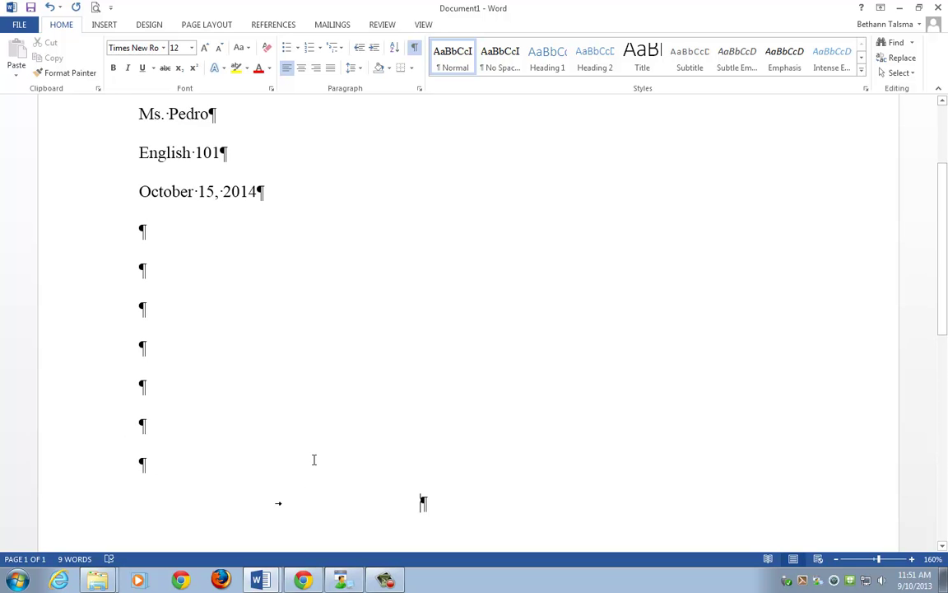
Step: Remove the extra blank lines under the date, leave the empty line left-aligned, and switch to Chrome
key("BackSpace")
key("BackSpace")
key("BackSpace")
key("BackSpace")
key("BackSpace")
key("BackSpace")
key("BackSpace")
key("BackSpace")
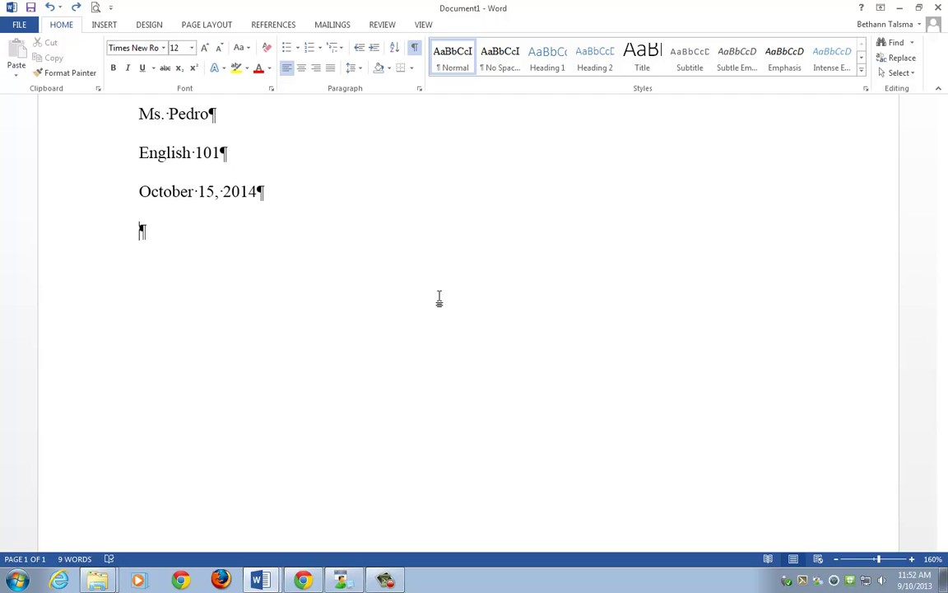
double_click(453, 237)
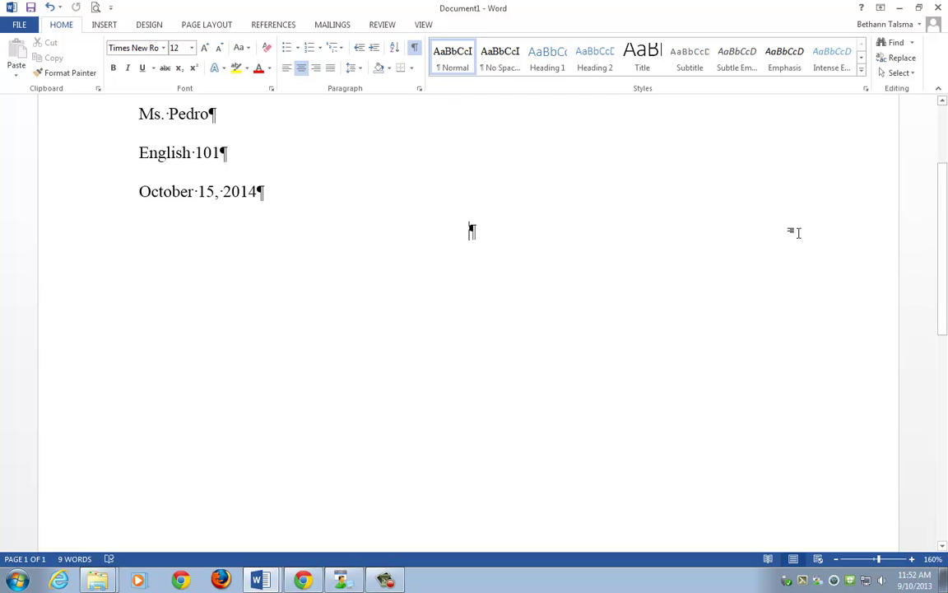
key("ctrl+r")
key("ctrl+l")
key("ctrl+e")
key("ctrl+l")
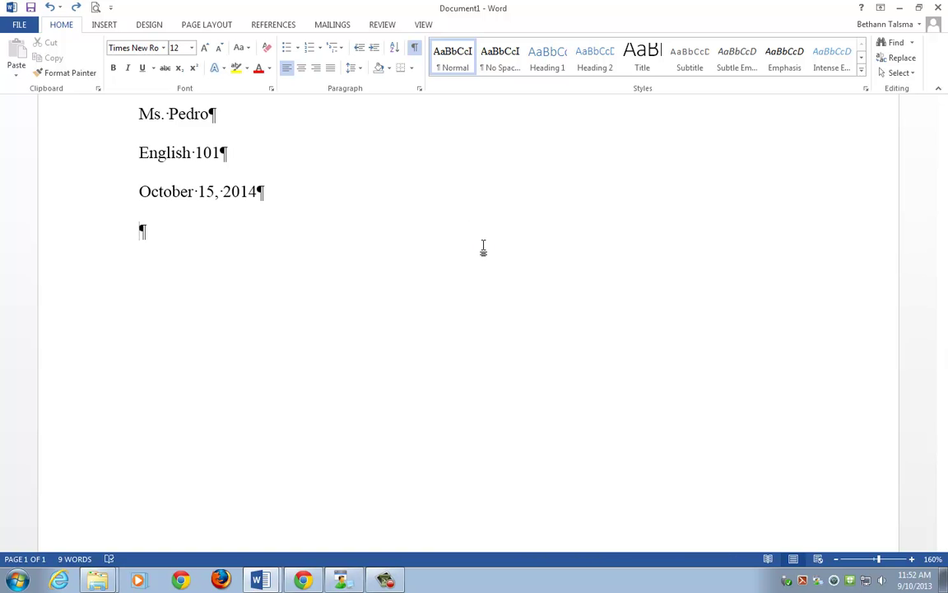
key("alt+Tab")
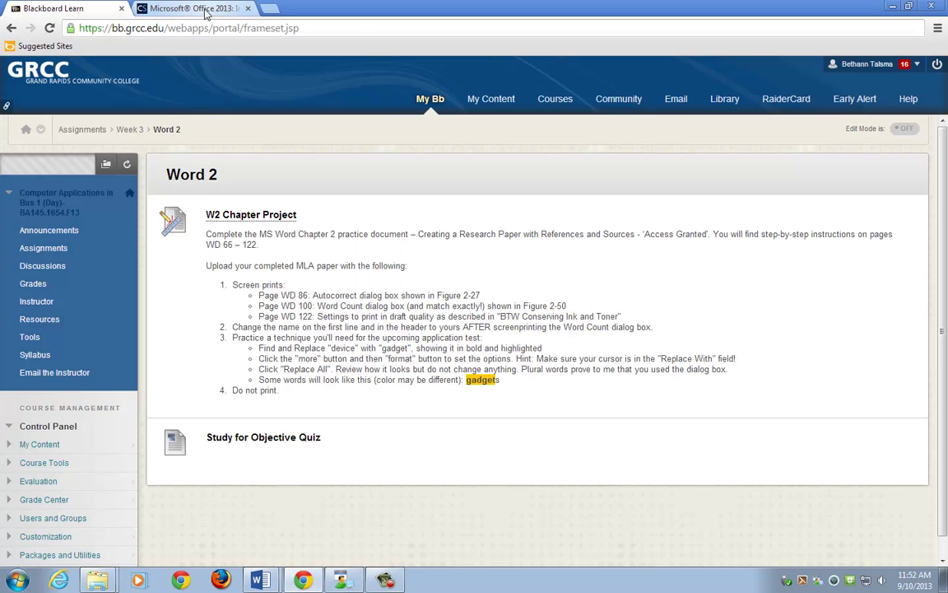
Step: Jump to page wd_80 in the CourseSmart e-book, then return to Word
left_click(205, 13)
left_click(906, 99)
type("wd")
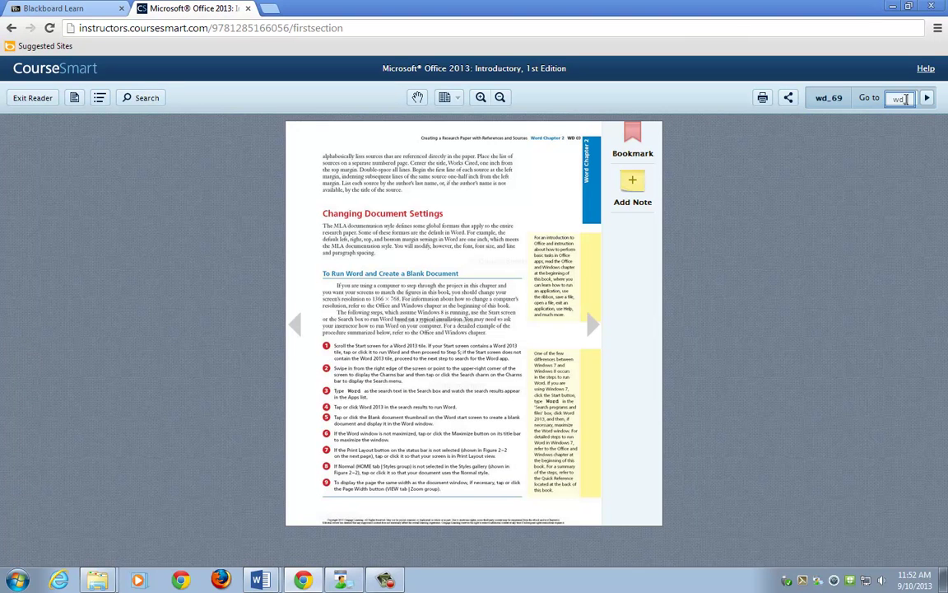
type("_80")
key("Return")
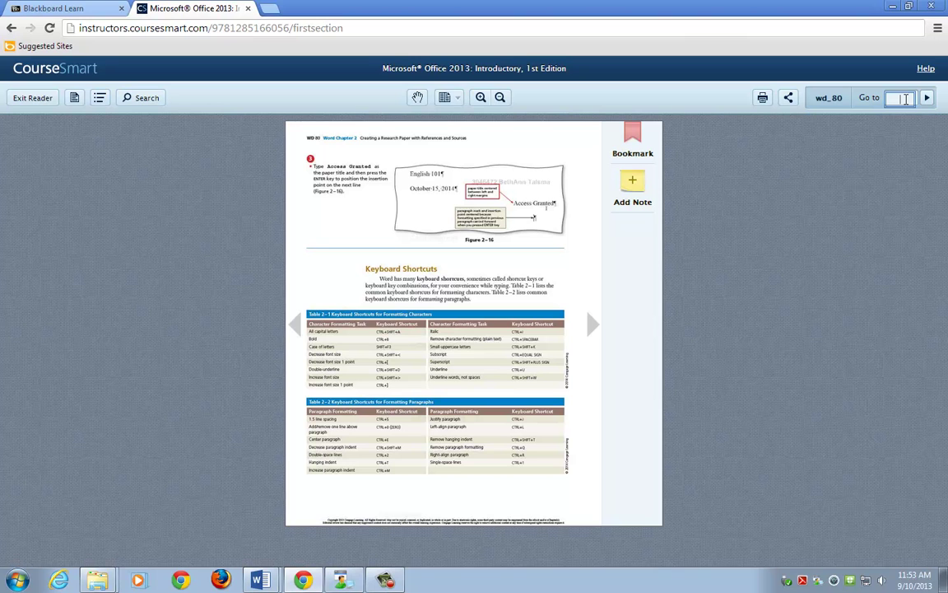
key("alt+Tab")
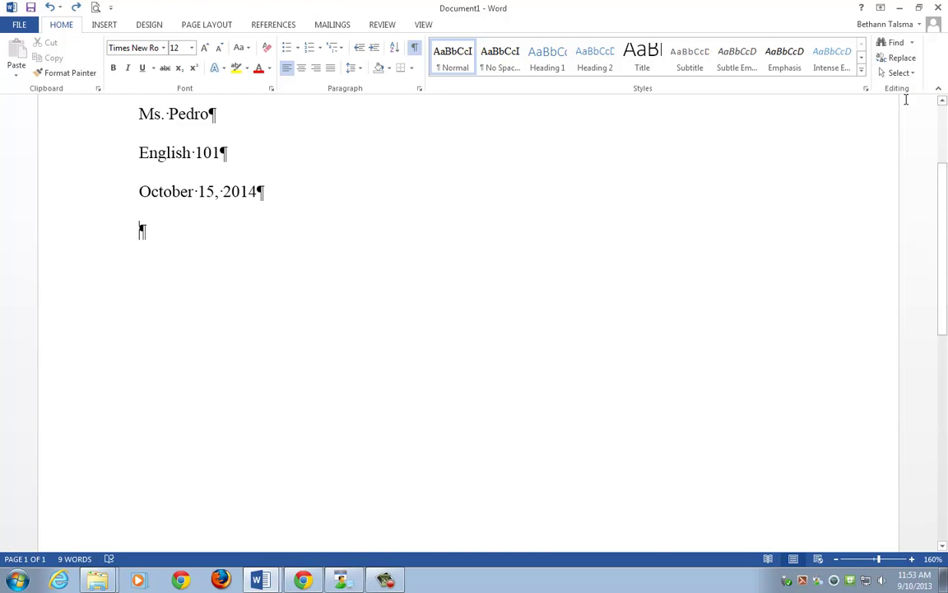
Step: Add the centred title 'Access Granted' with an empty centred line beneath, then open Save As
key("ctrl+e")
type("Access Gr")
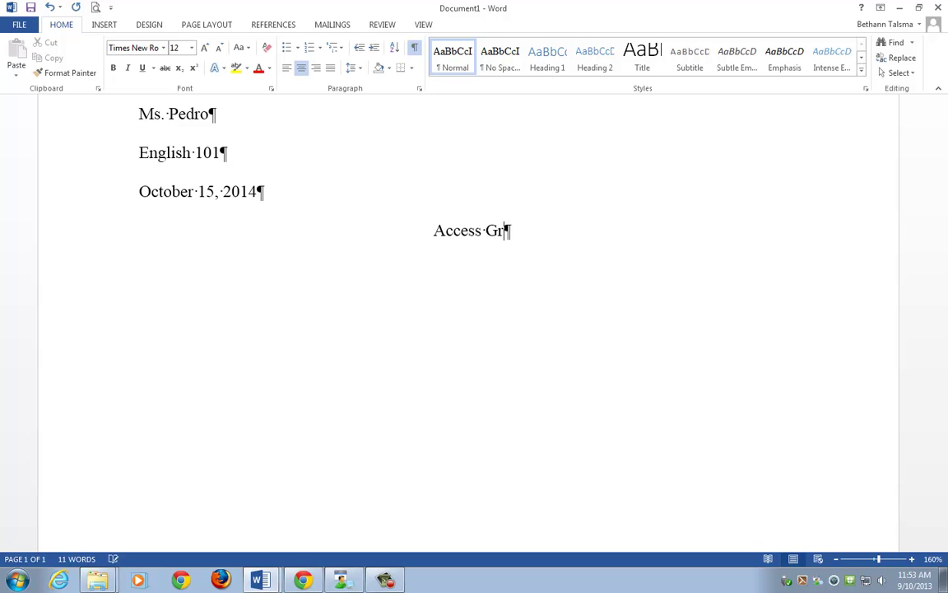
type("anted")
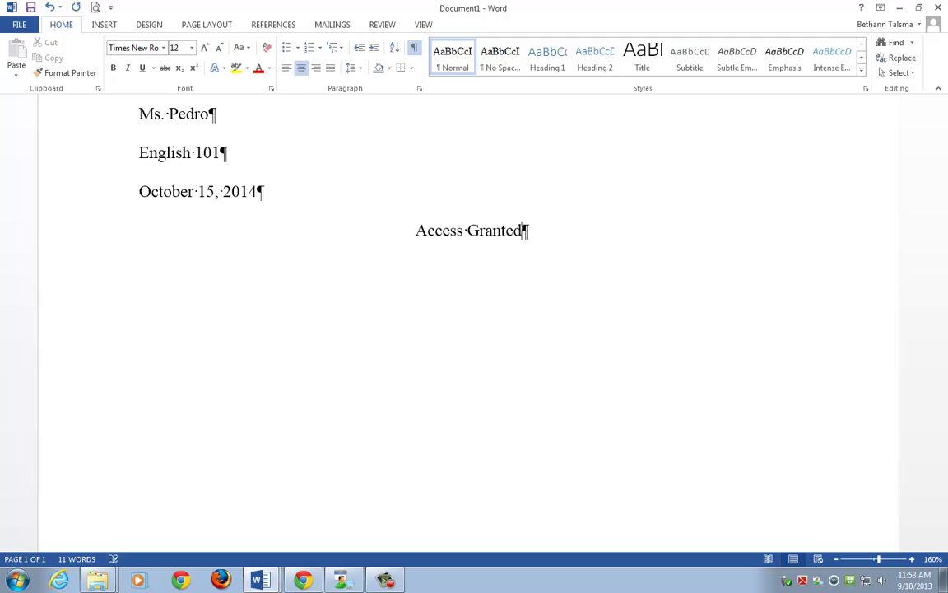
key("Return")
key("ctrl+s")
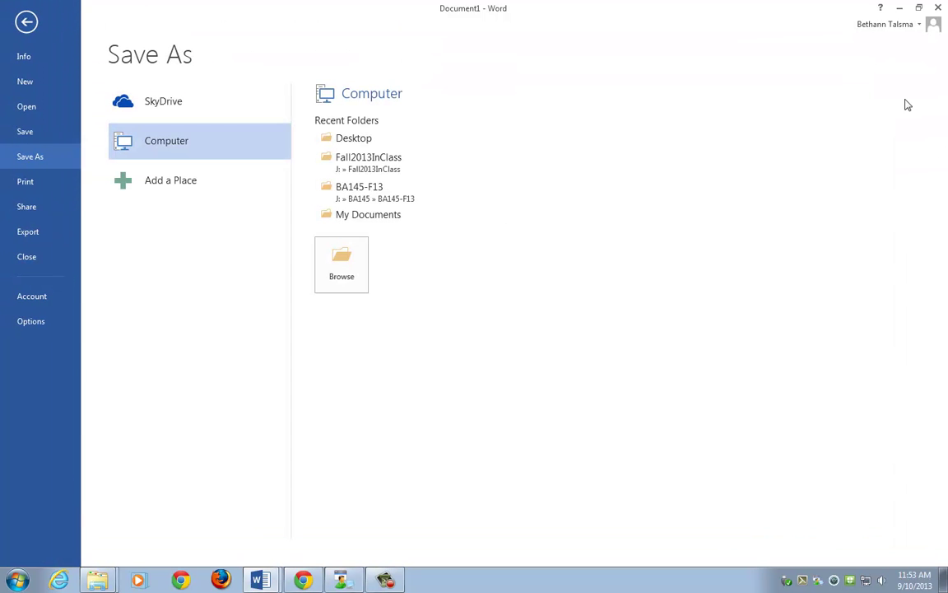
Step: Save the document as W2-Paper in the Desktop folder
left_click(341, 138)
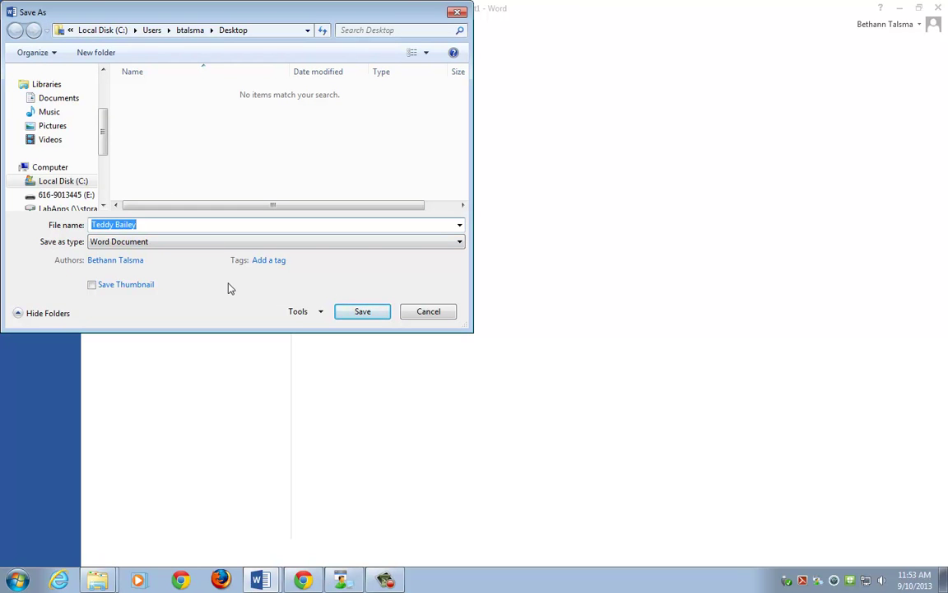
type("W2-Paper")
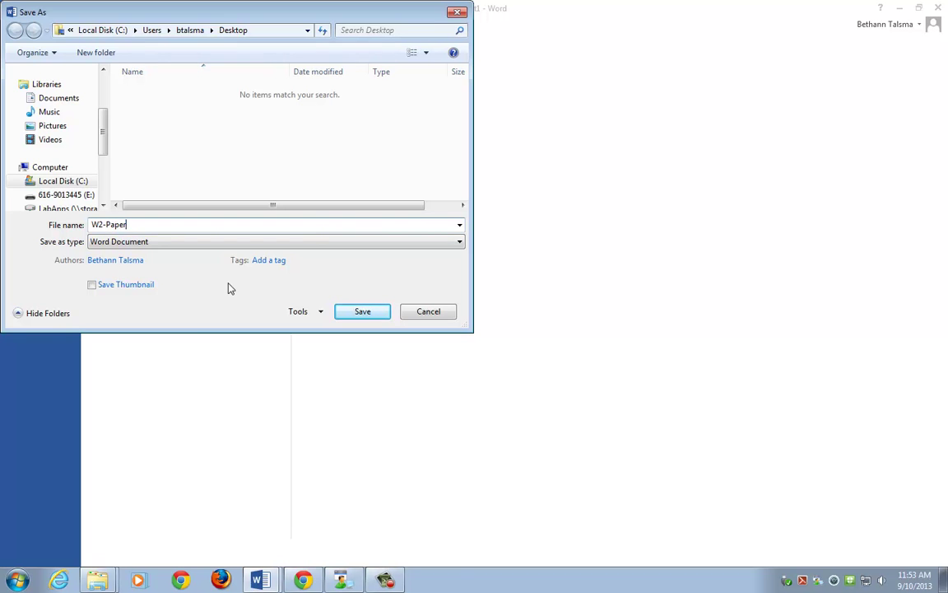
key("Return")
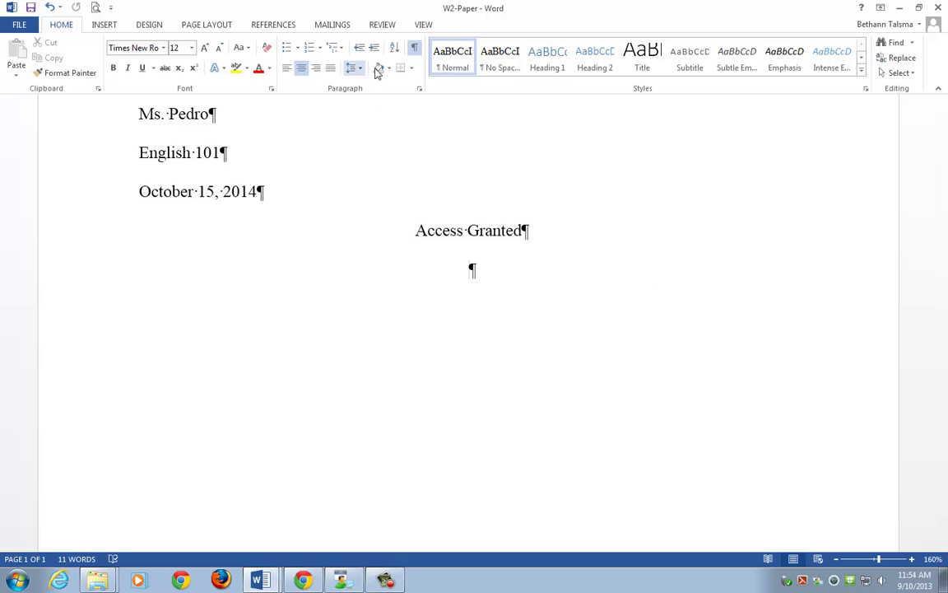
Step: Turn on the Ruler in the View tab's Show group
left_click(426, 25)
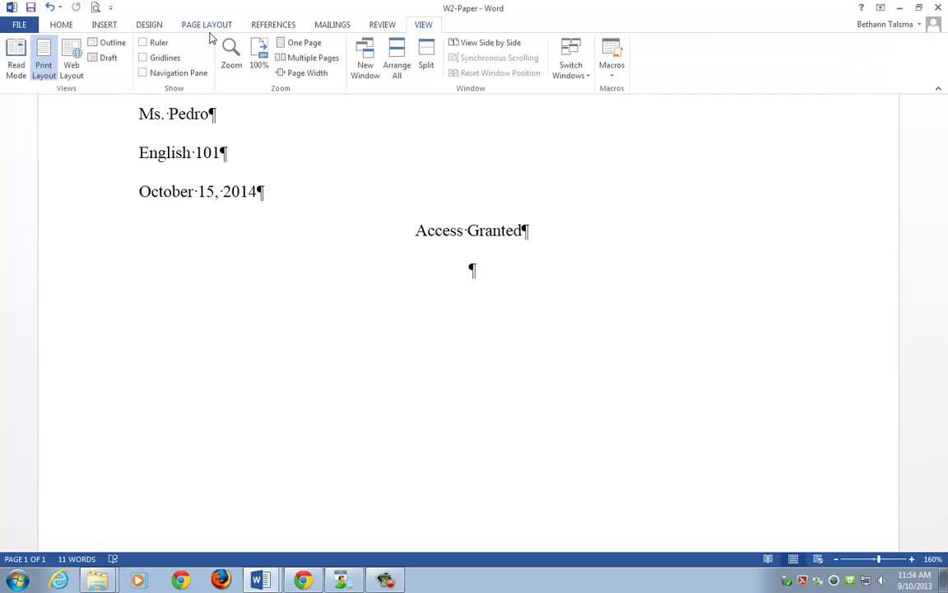
left_click(144, 45)
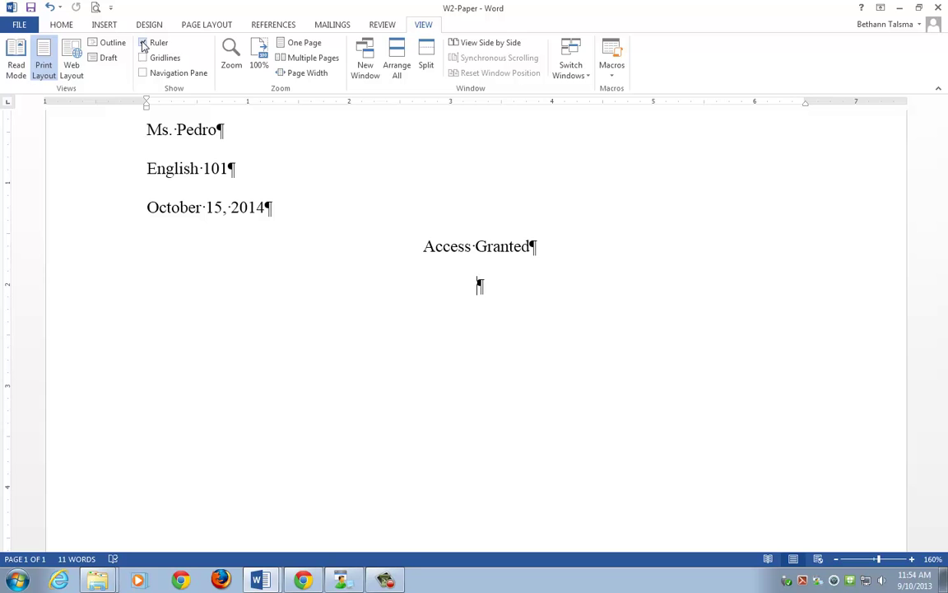
Step: Left-align the empty line under the title, then type and undo some indented test text
key("ctrl+l")
key("Tab")
type("Dfgjlkdj gldjdfjgklsgfjld jgdljg lkdfg")
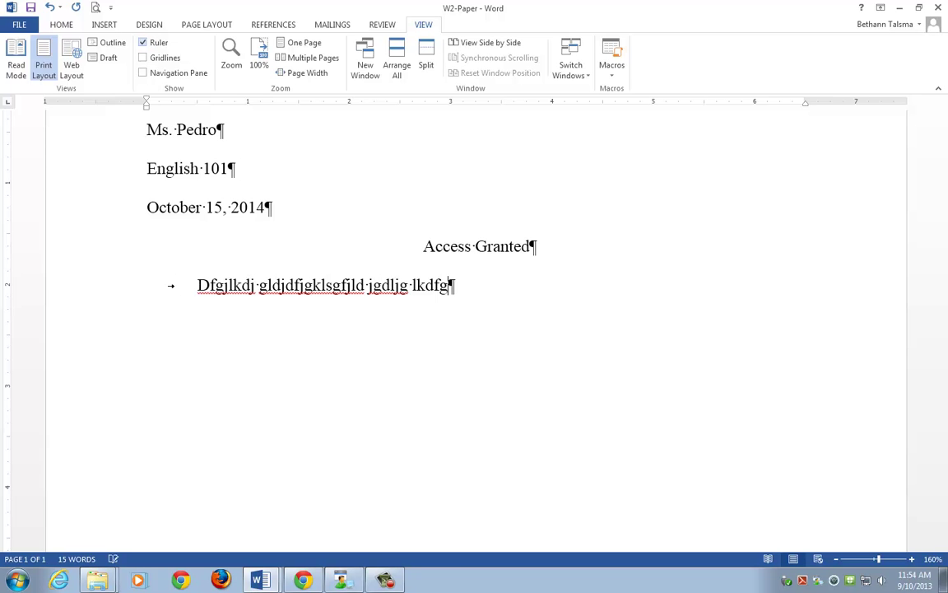
type(" klfdgjlksdjgkldjgklsdj gljdsg ljdg")
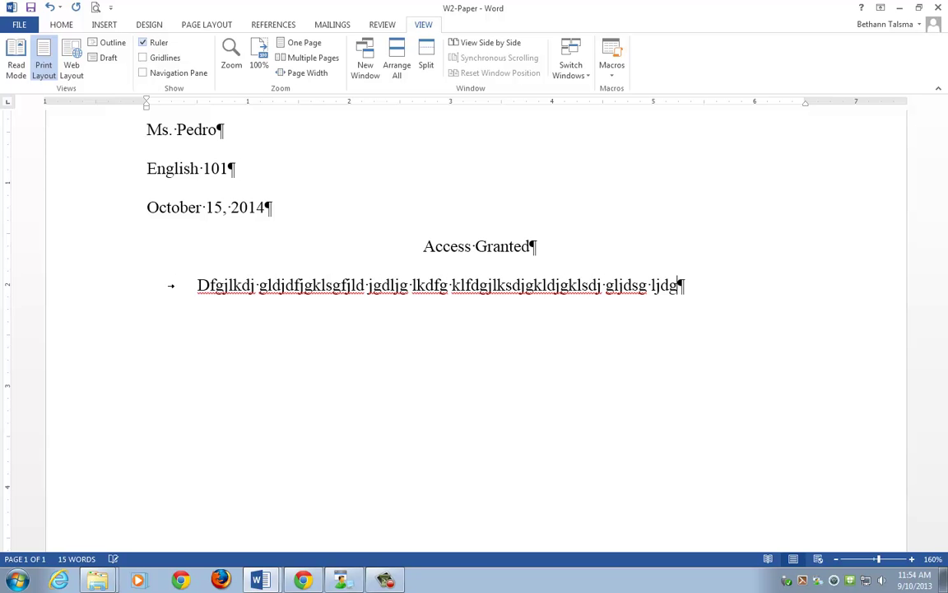
type("kldj glkjdgklsjdgkldsj glkjdsglkdjglkdjglkdfjg;ldfgkl")
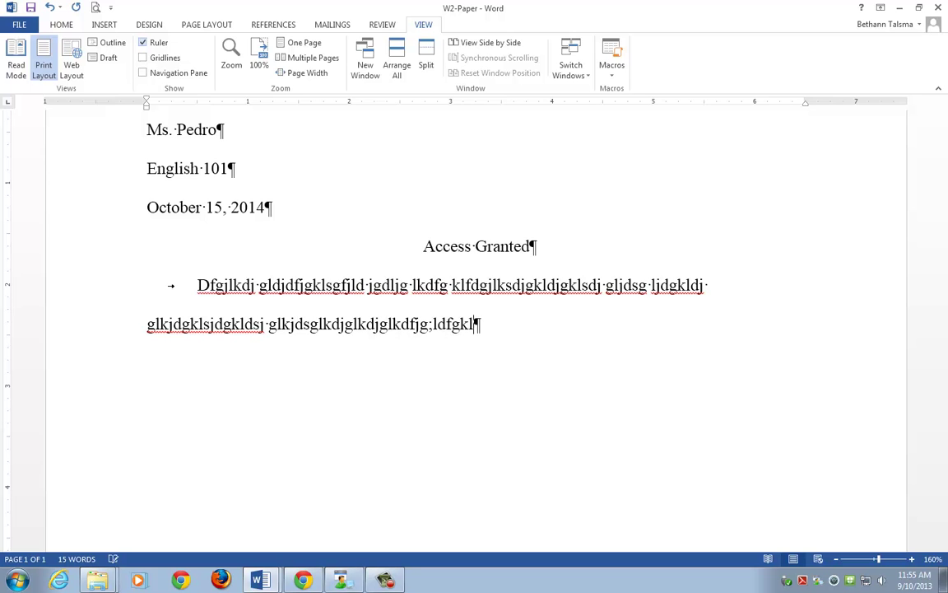
key("Return")
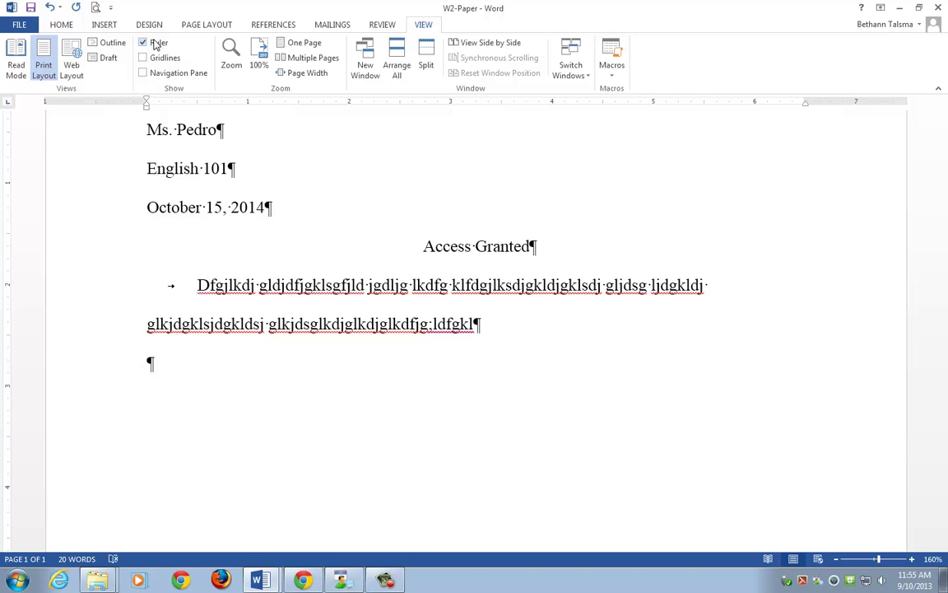
key("ctrl+z")
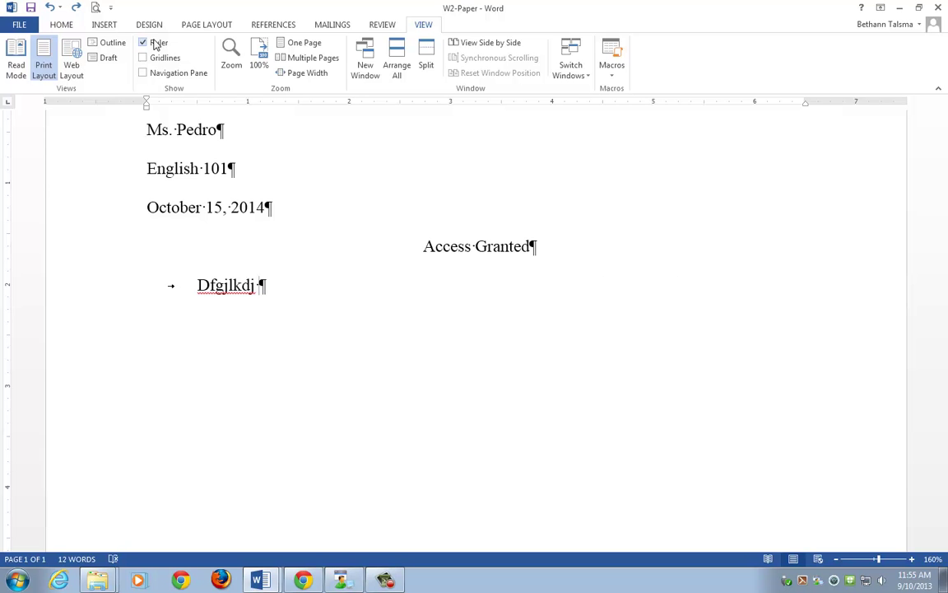
key("ctrl+z")
key("ctrl+z")
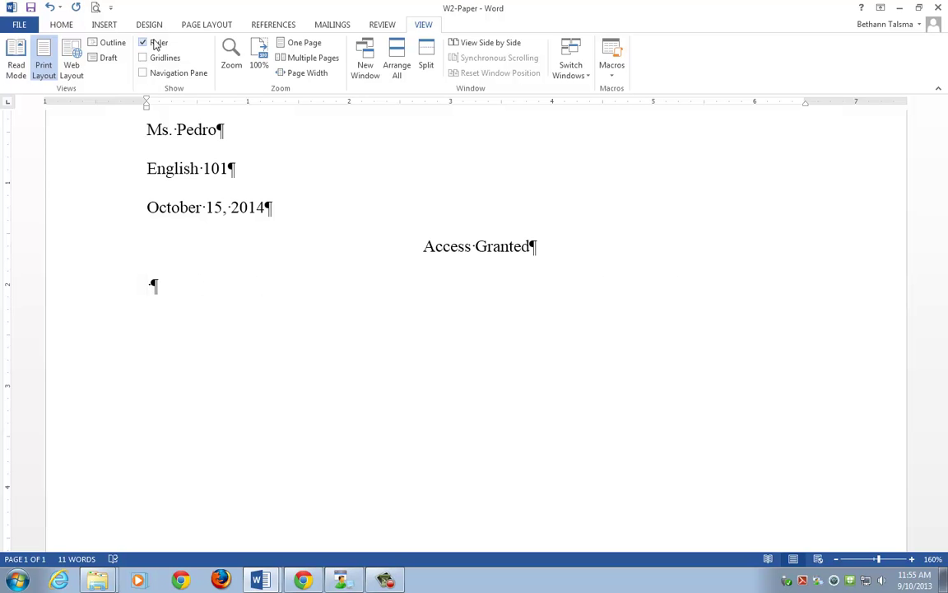
key("ctrl+z")
Step: Drag the ruler's first-line indent marker to indent the paragraph under the title by half an inch
left_click_drag(146, 103, 95, 102)
key("Tab")
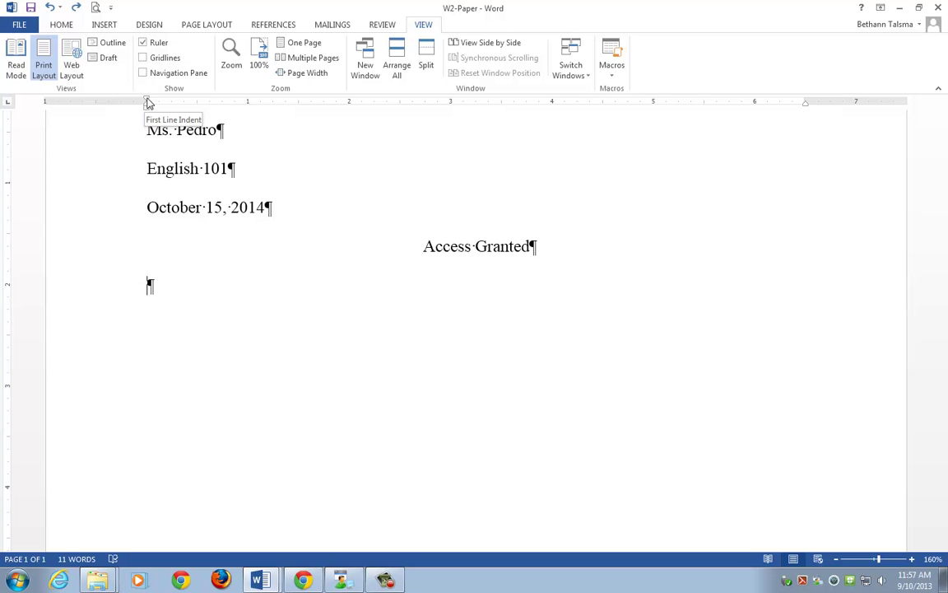
left_click_drag(149, 103, 197, 106)
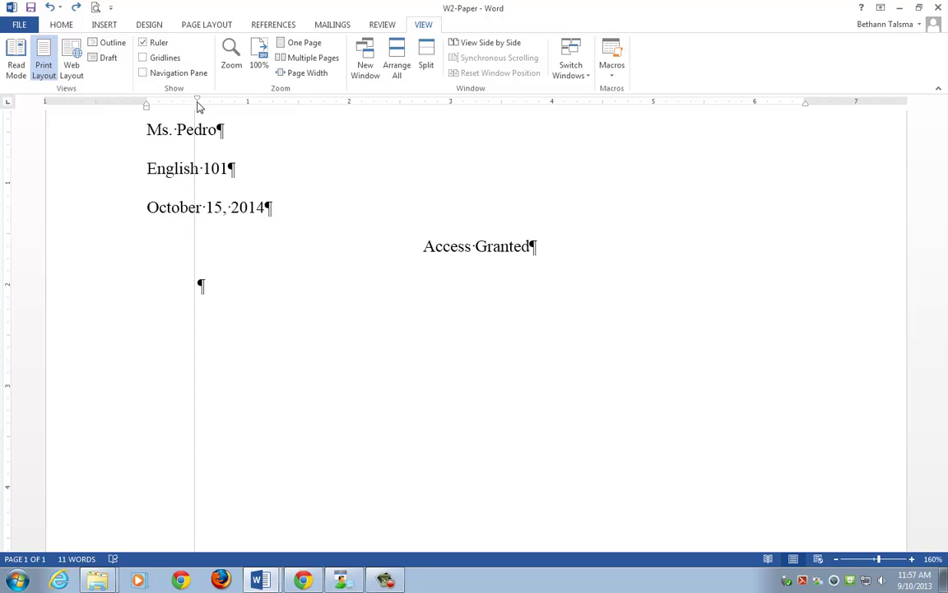
left_click_drag(198, 105, 197, 105)
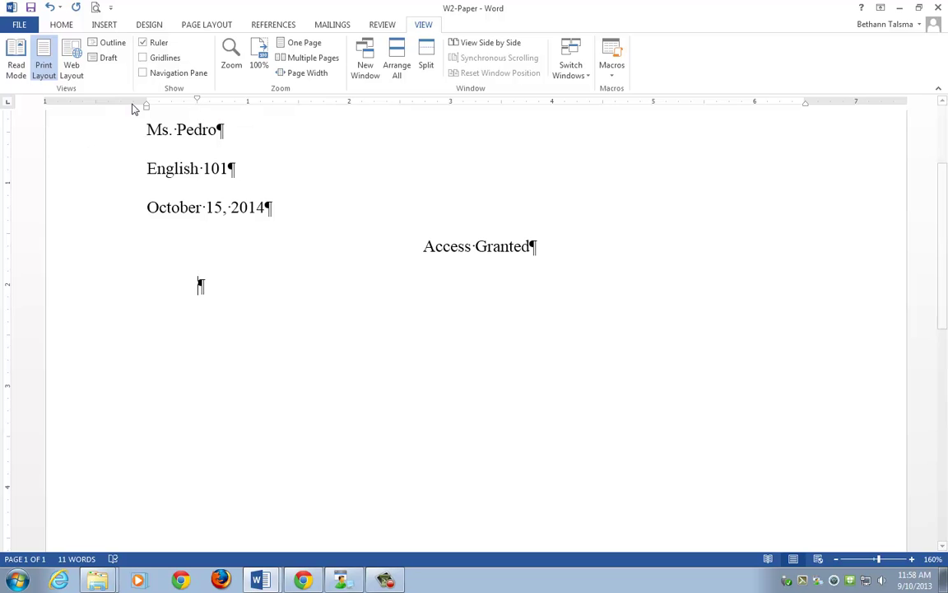
mouse_move(146, 98)
left_mouse_down()
mouse_move(100, 98)
mouse_move(146, 100)
left_mouse_up()
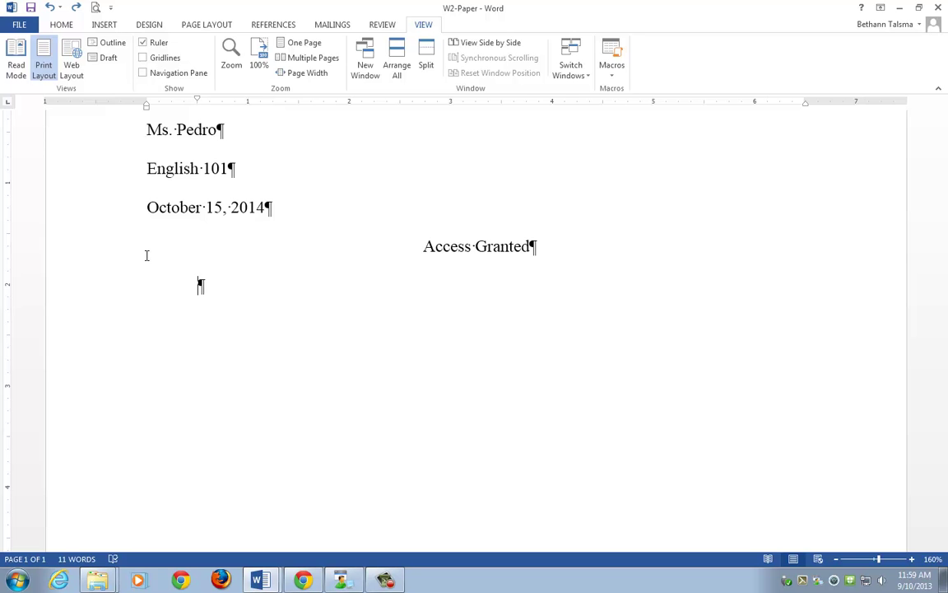
key("ctrl+e")
type("Access Ga")
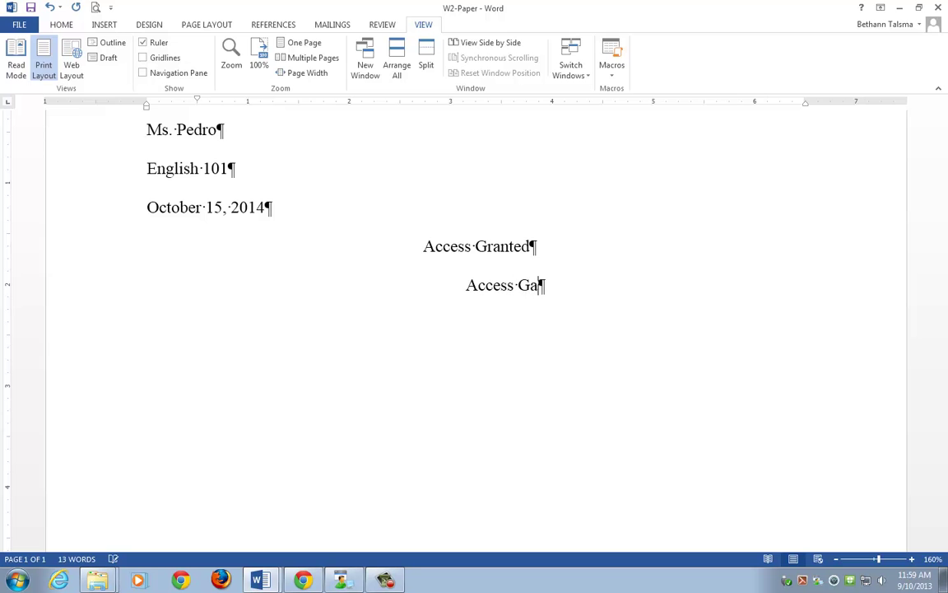
key("BackSpace")
type("ranted")
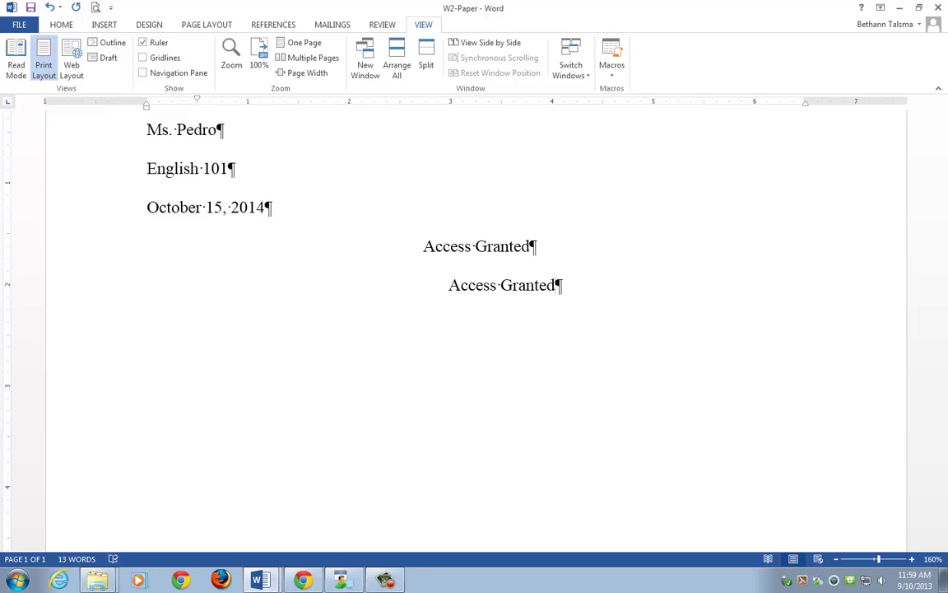
left_click(60, 23)
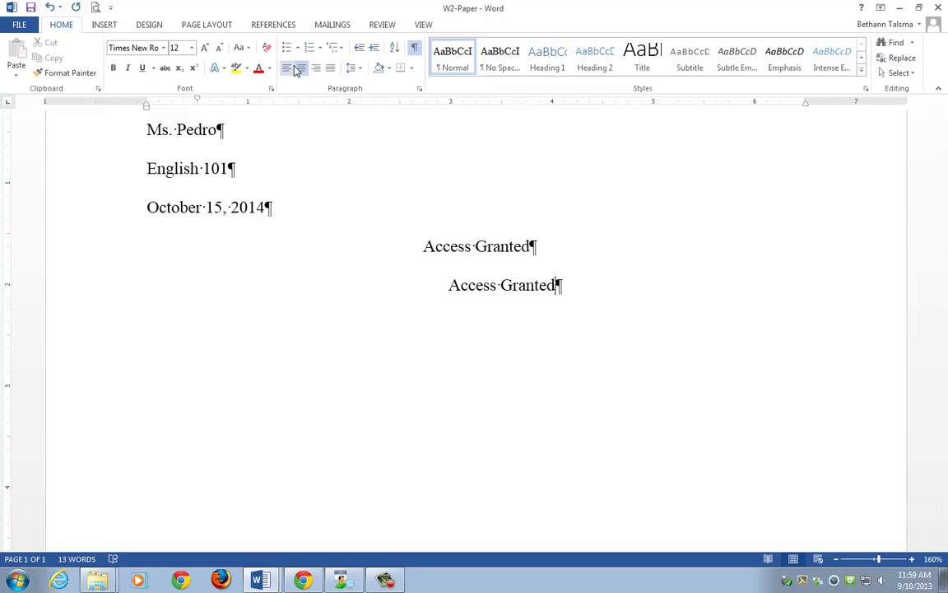
left_click(502, 246)
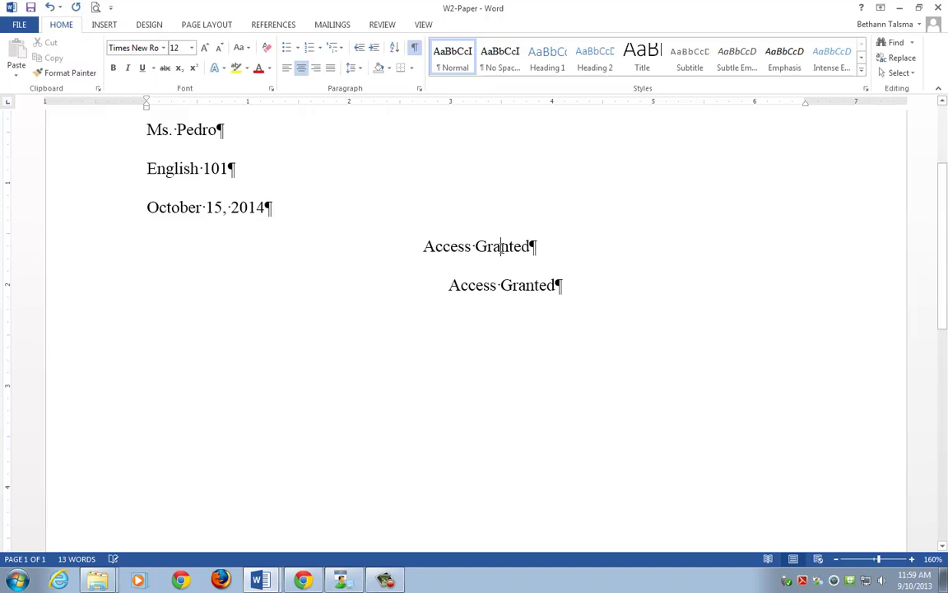
left_click(493, 283)
double_click(544, 284)
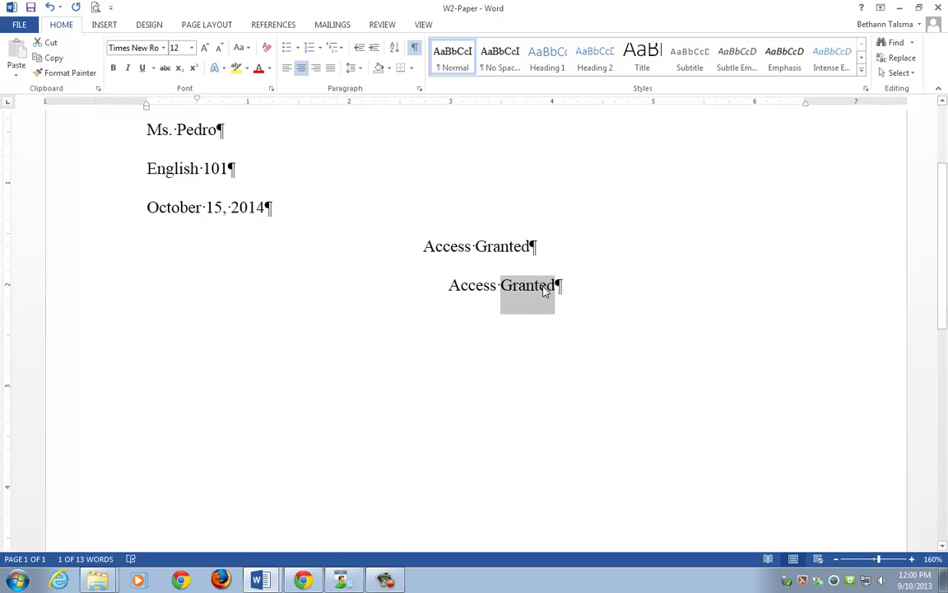
key("BackSpace")
key("BackSpace")
key("BackSpace")
key("BackSpace")
key("BackSpace")
key("BackSpace")
key("BackSpace")
key("BackSpace")
key("ctrl+l")
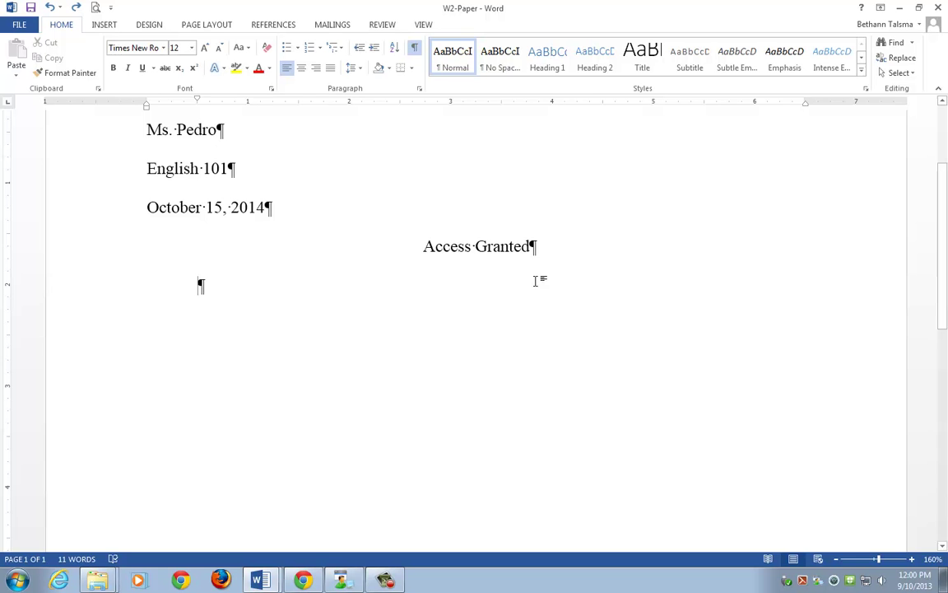
Step: Open the Insert File dialog through INSERT > Object > Text from File
left_click(102, 25)
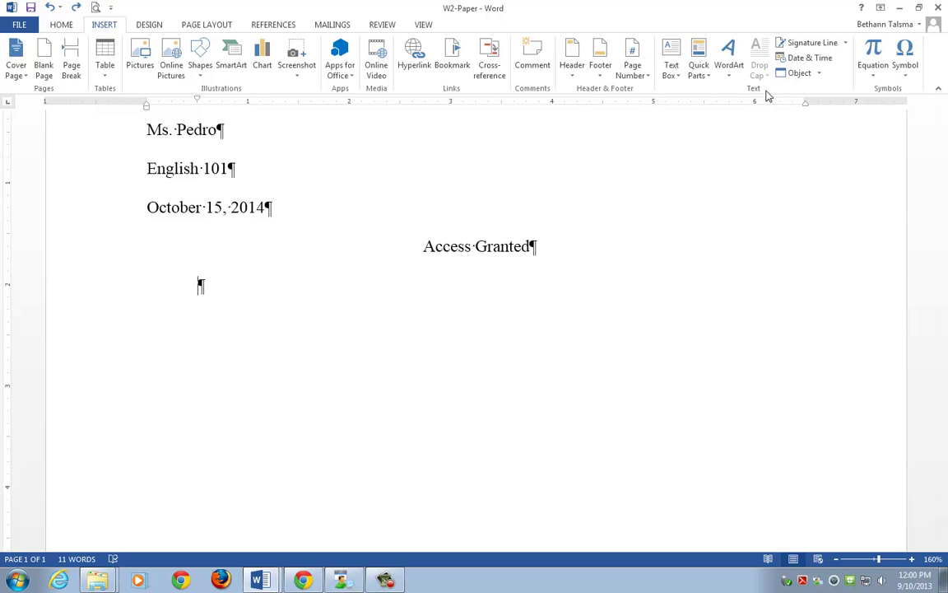
left_click(820, 73)
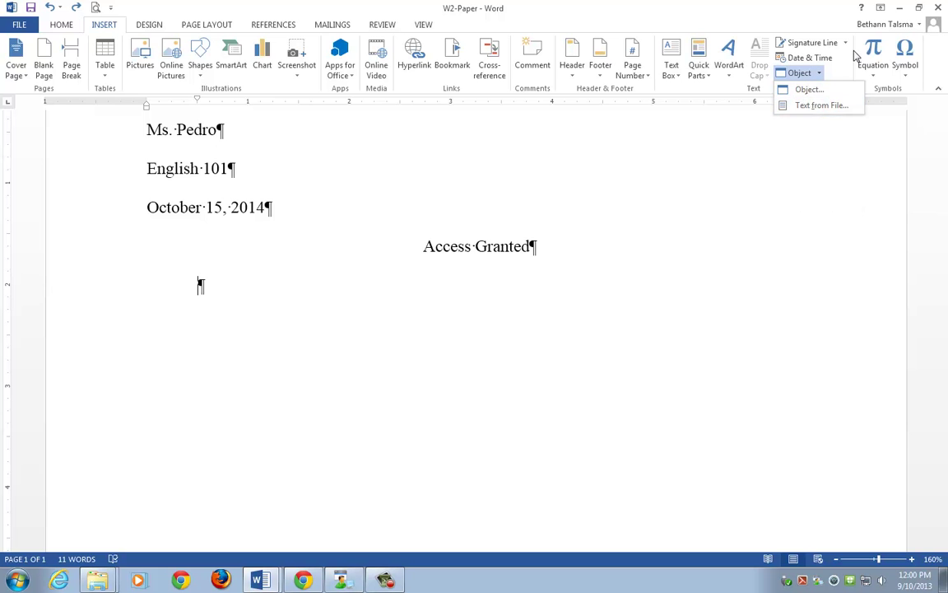
left_click(827, 105)
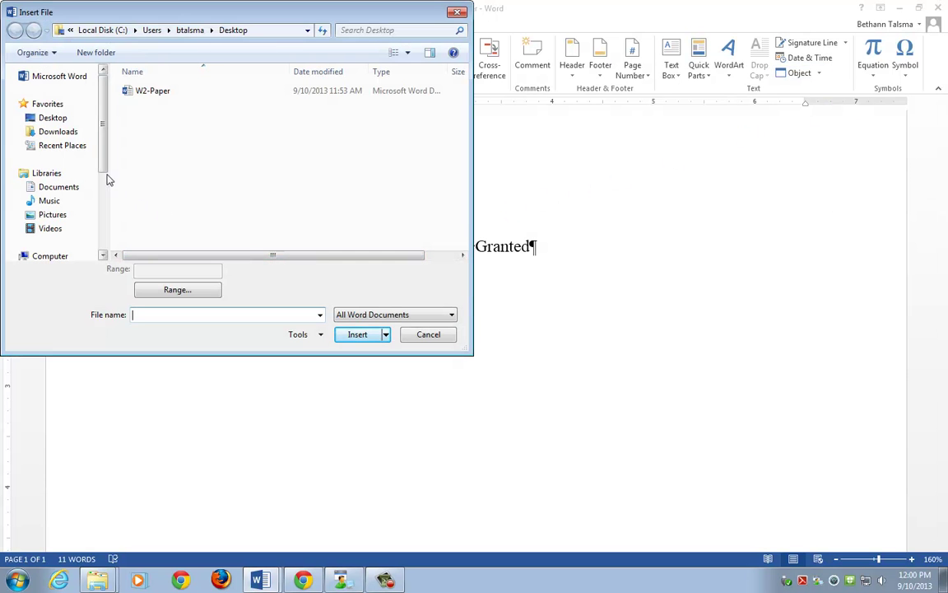
Step: Browse STUDENT > BA145 > instructor folder > Word2 and insert Page84's text below the title
left_click_drag(105, 165, 105, 221)
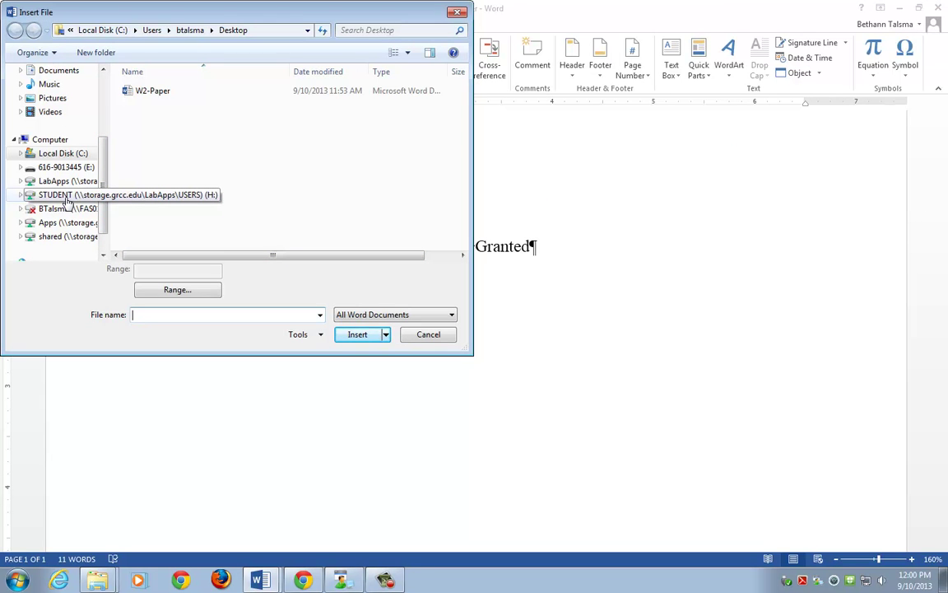
left_click(67, 198)
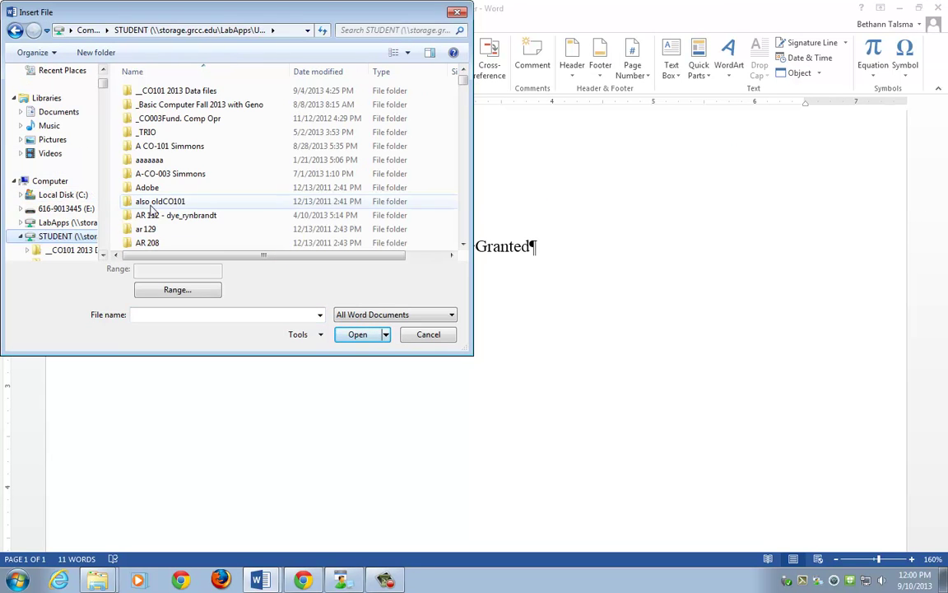
left_click(463, 222)
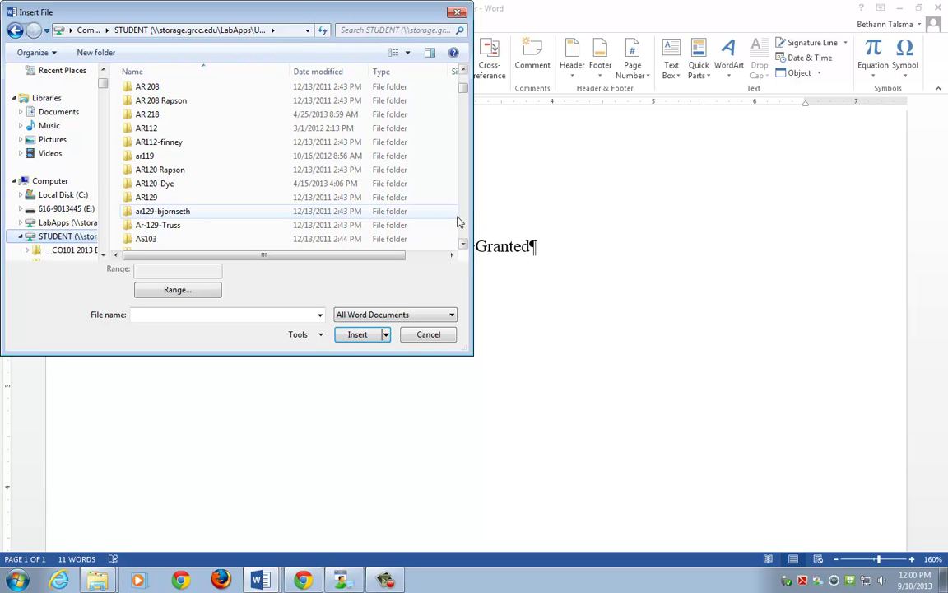
left_click(464, 223)
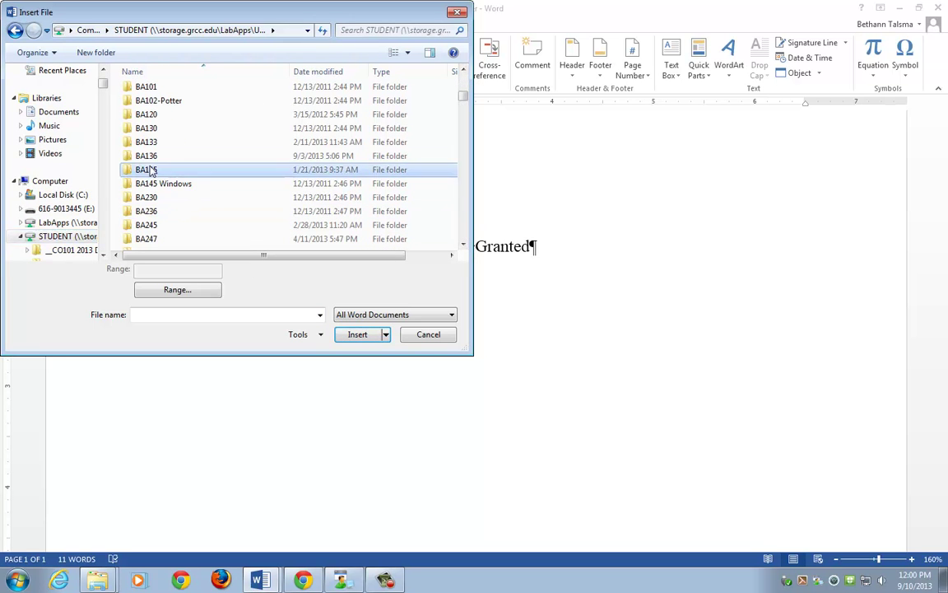
double_click(150, 162)
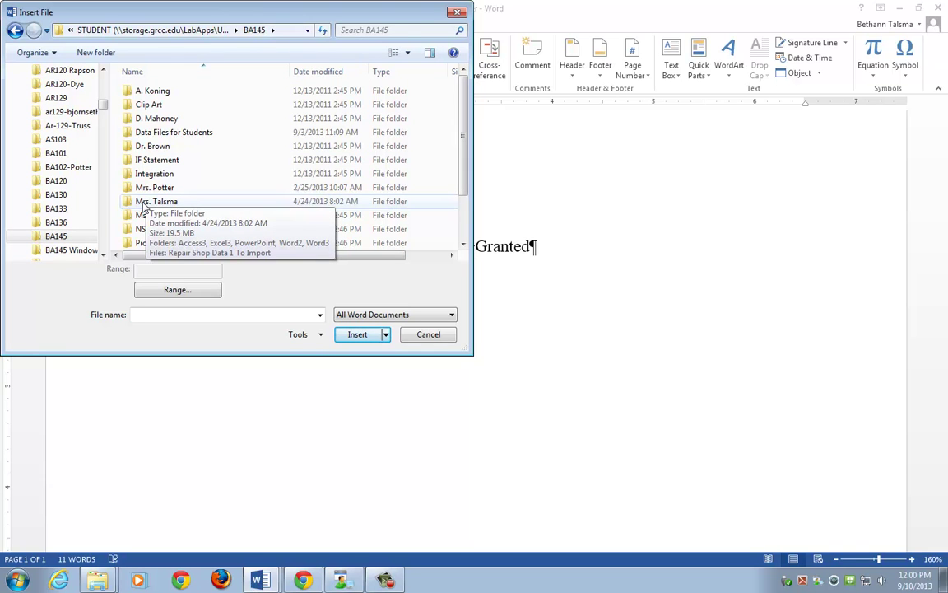
double_click(143, 202)
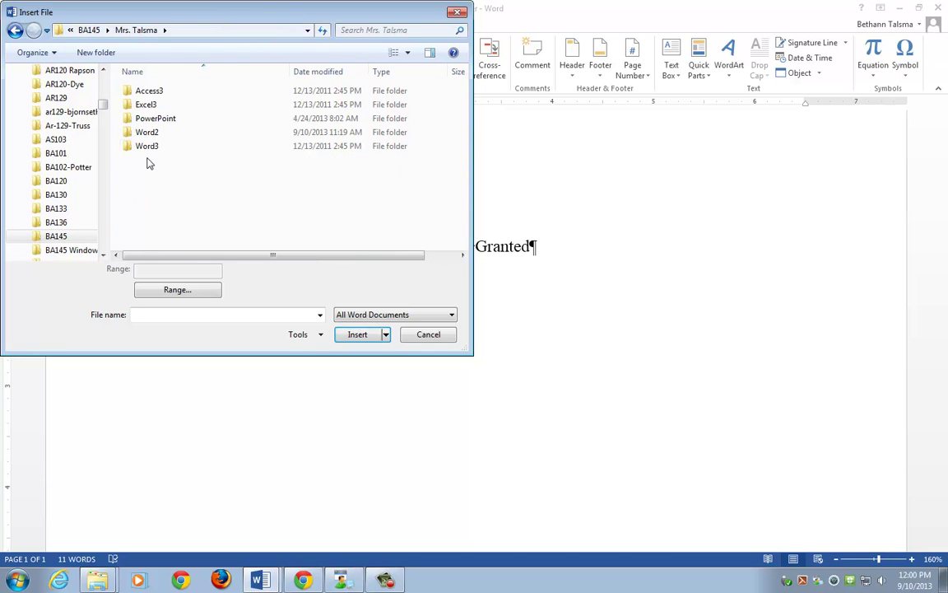
double_click(148, 133)
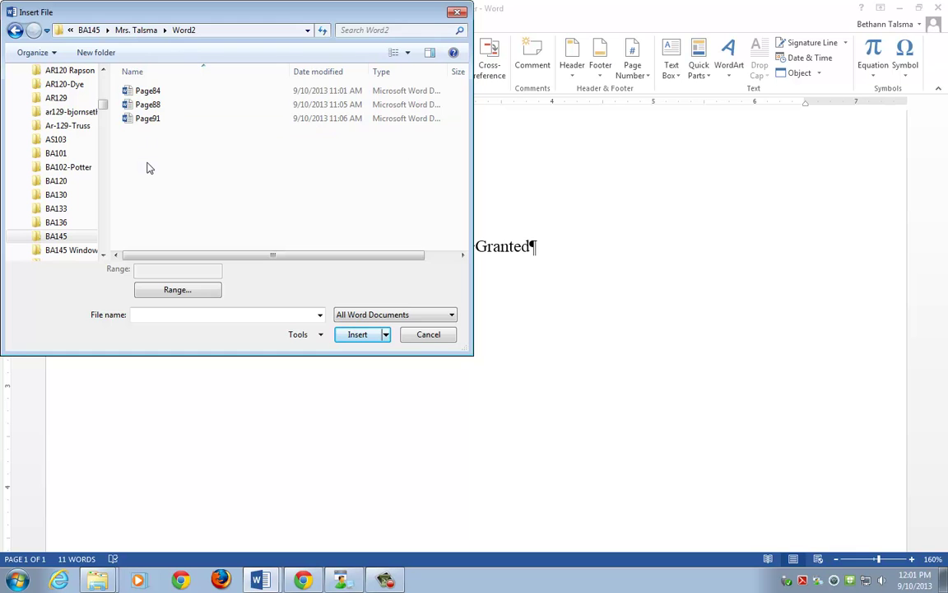
double_click(145, 93)
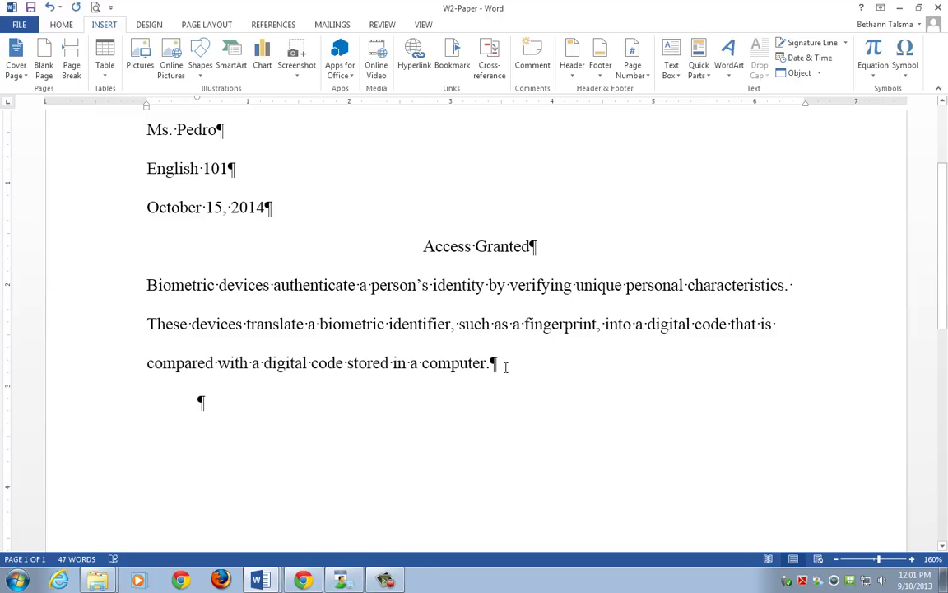
key("BackSpace")
key("BackSpace")
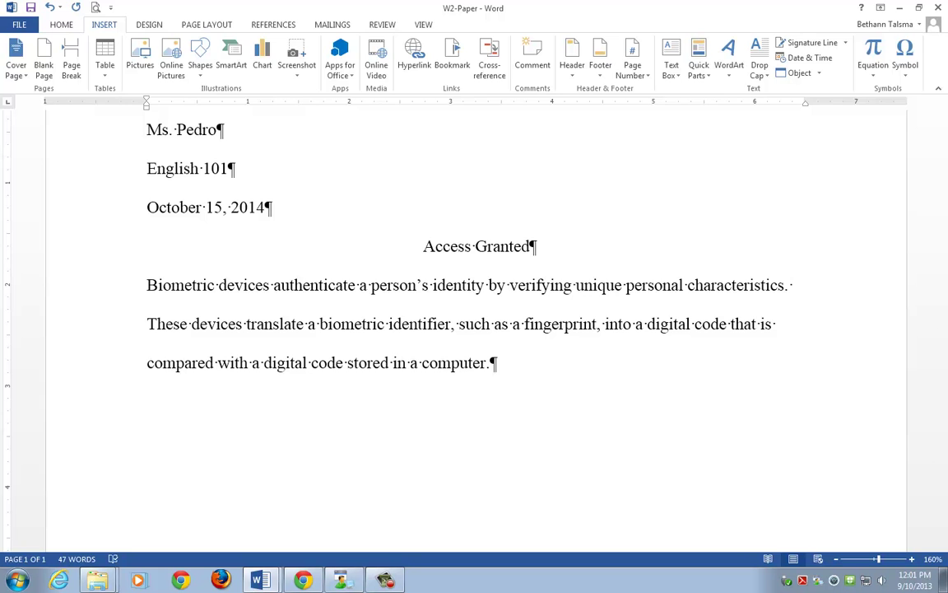
key("Return")
key("Tab")
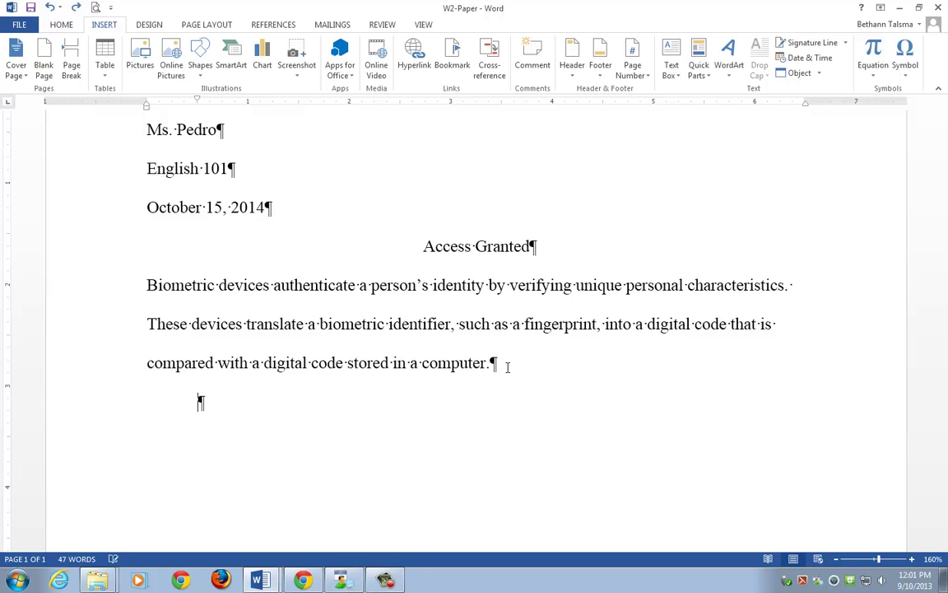
left_click(19, 24)
left_click(32, 30)
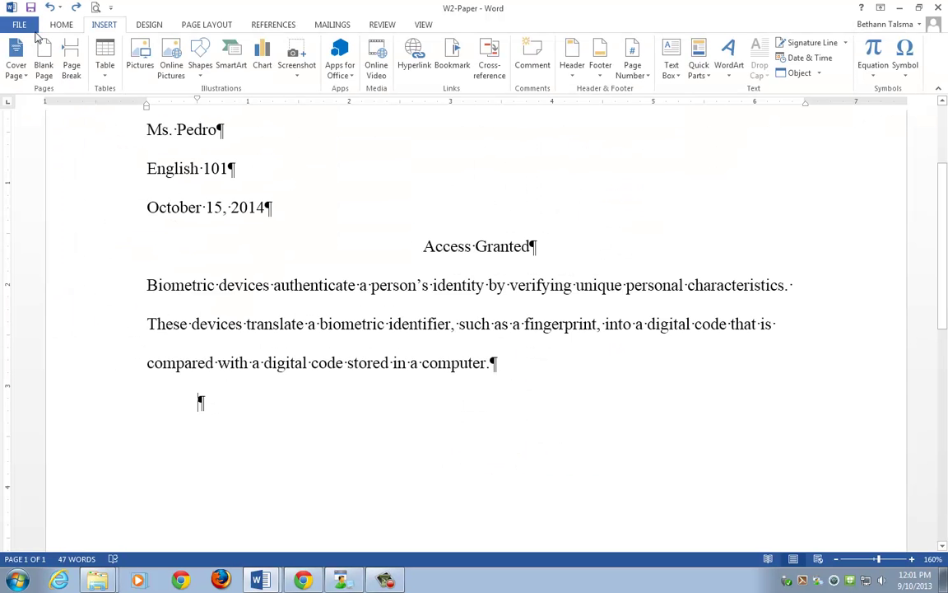
left_click(61, 25)
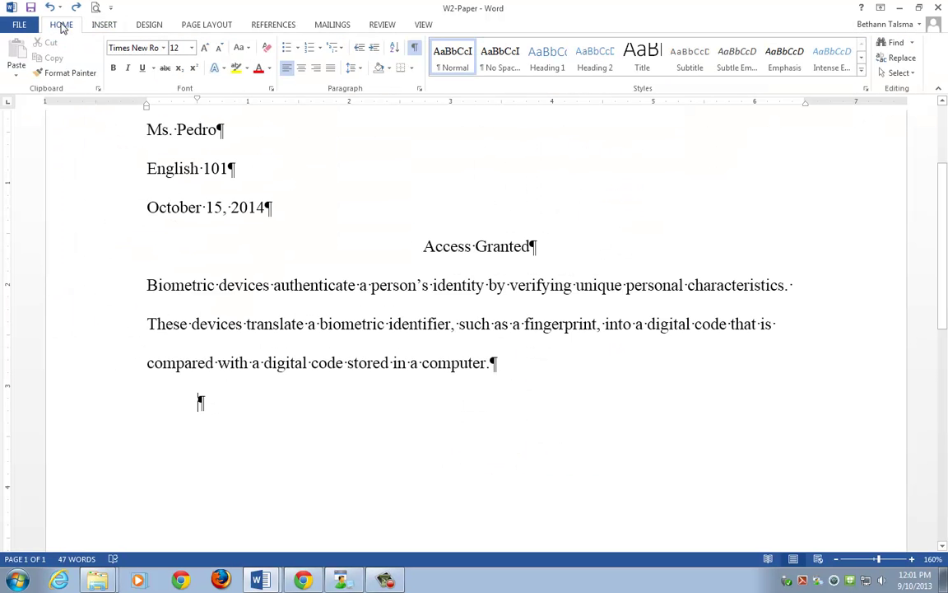
left_click(110, 407)
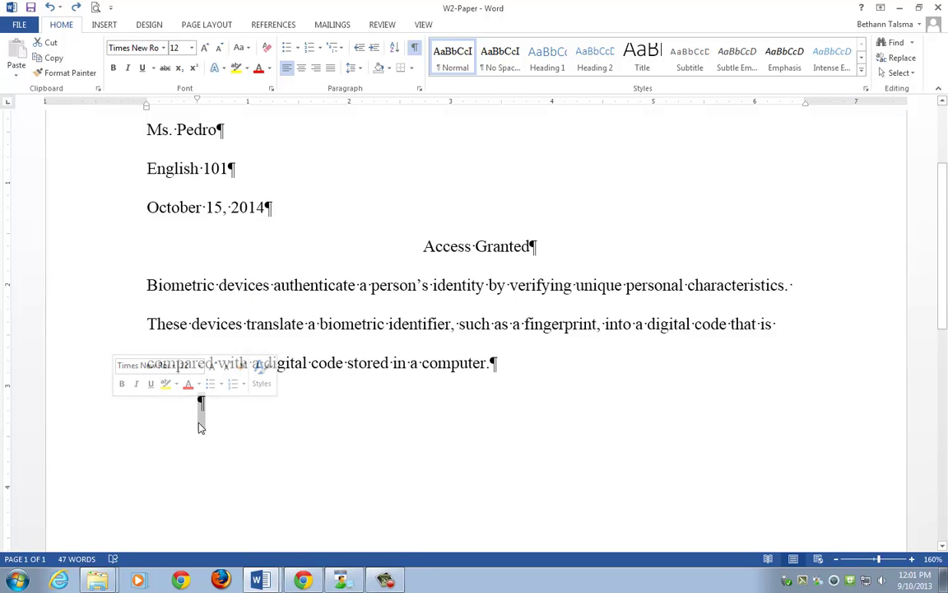
left_click(59, 77)
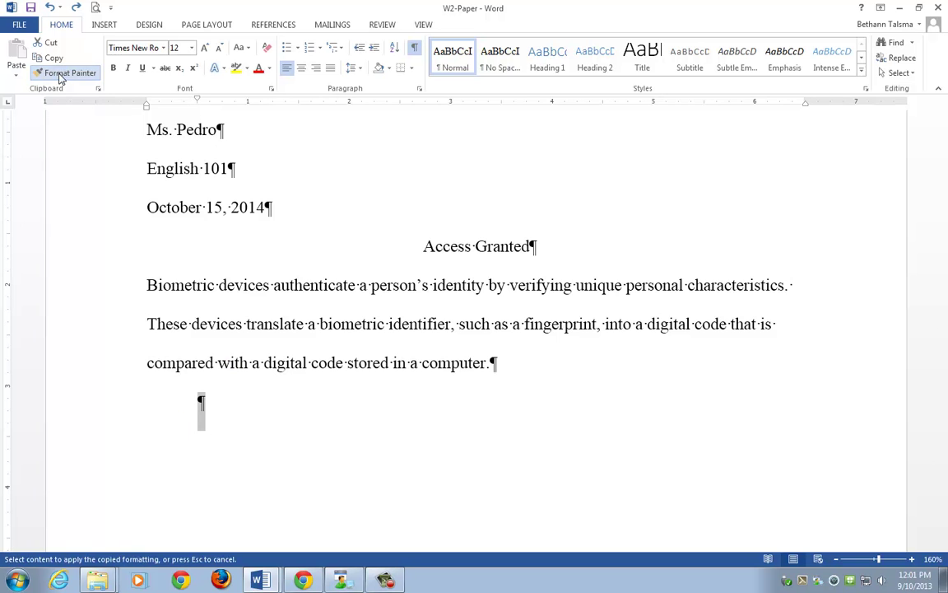
left_click(230, 289)
left_click(265, 338)
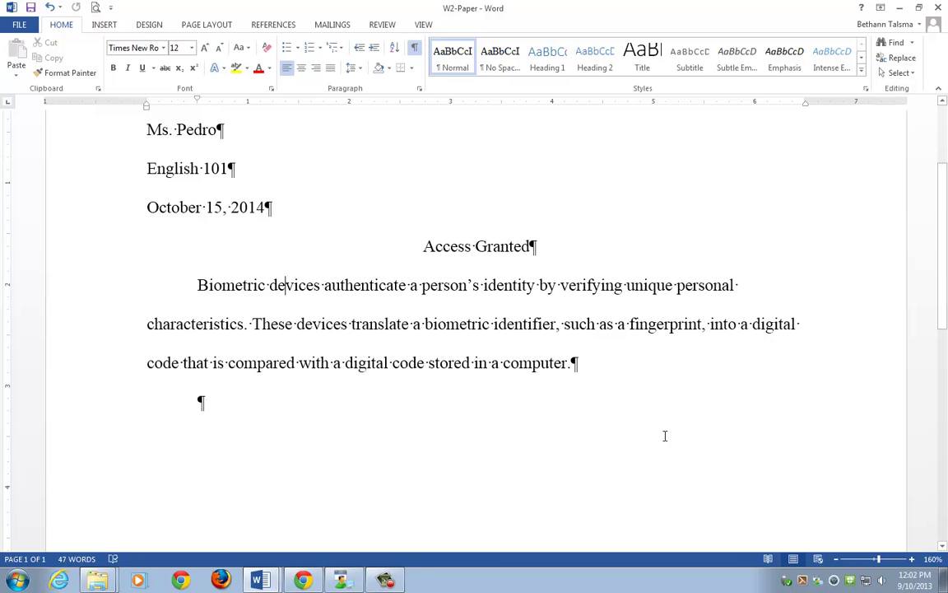
key("ctrl+End")
left_click(613, 377)
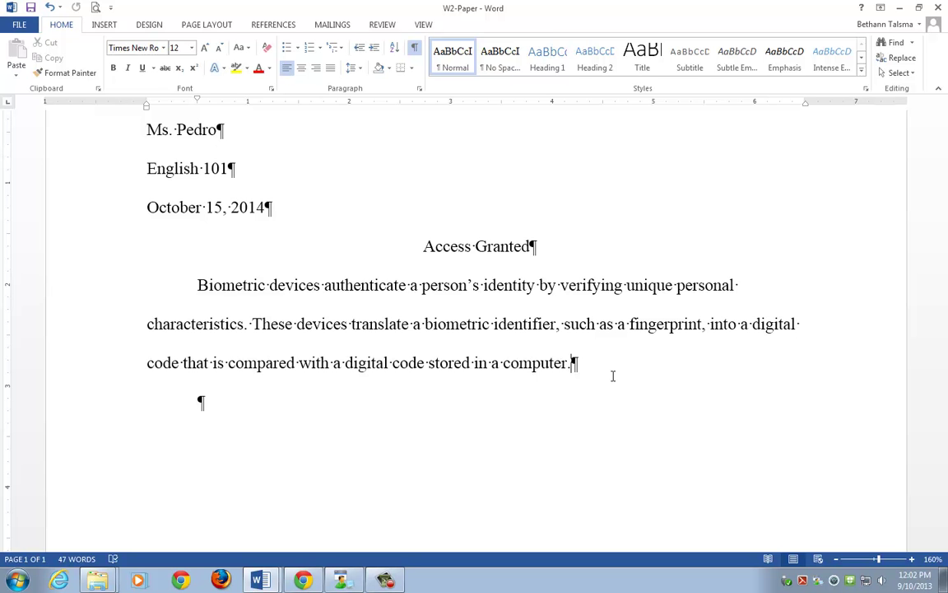
type("taht")
key("ctrl+z")
key("ctrl+z")
key("ctrl+z")
left_click(386, 580)
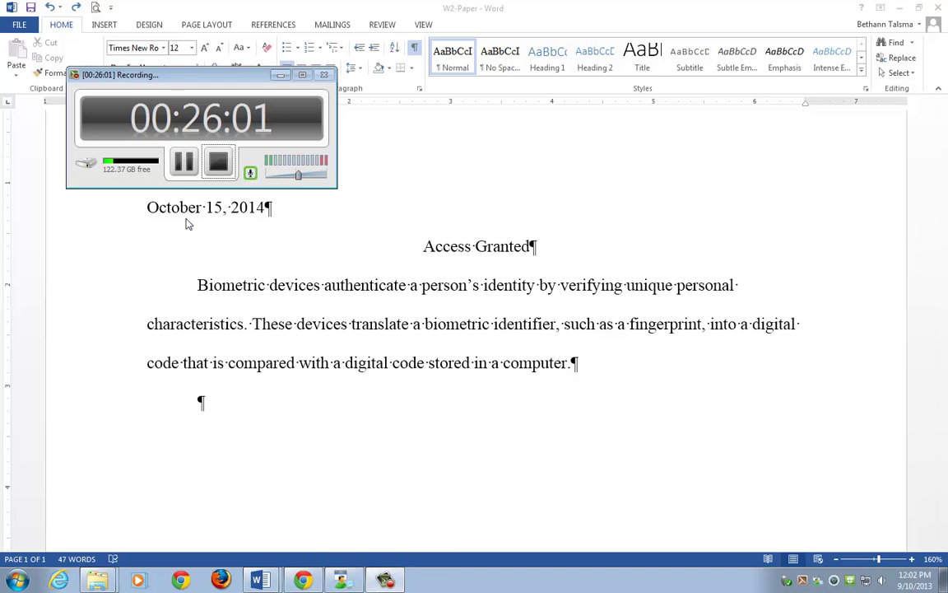
left_click(184, 161)
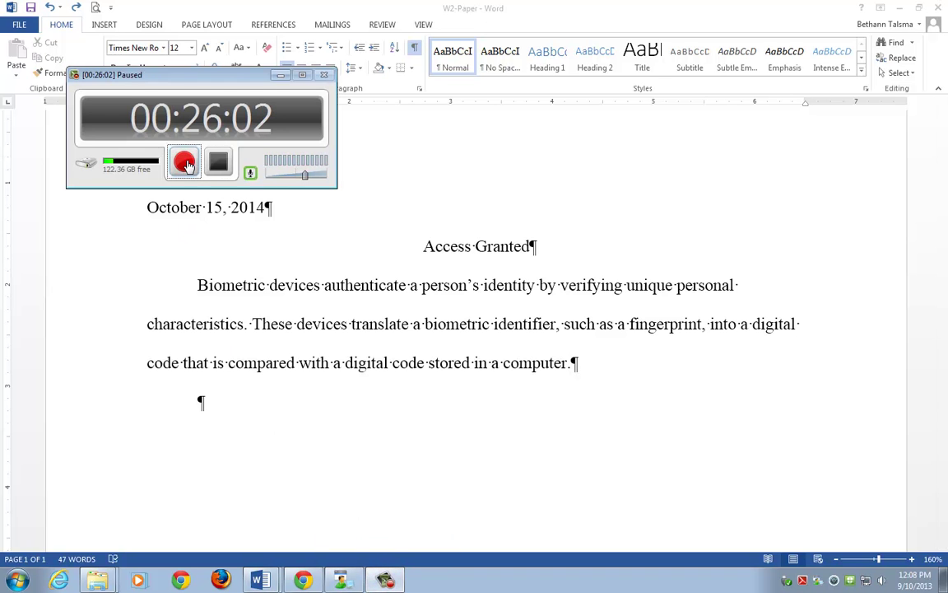
left_click(185, 162)
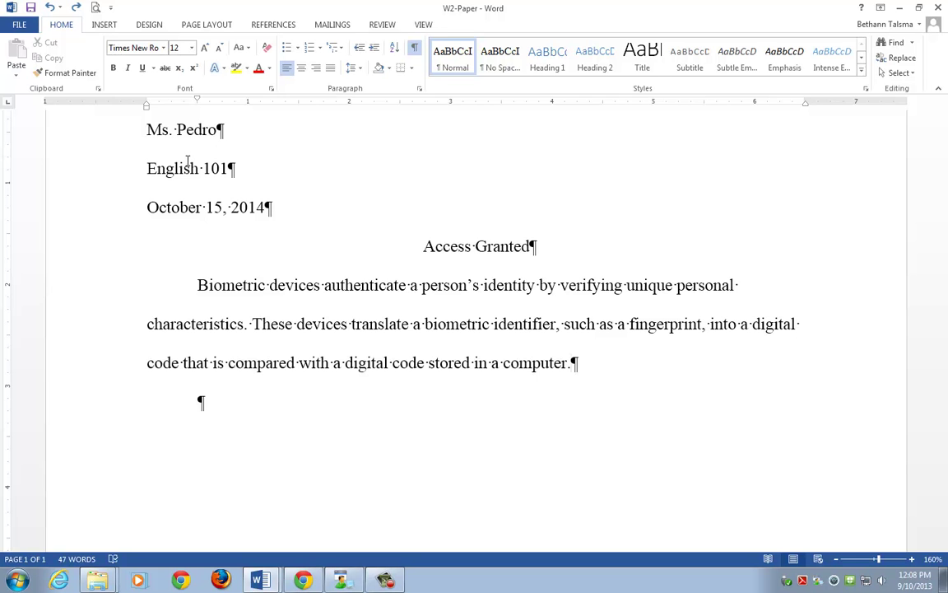
Step: Open Word Options from the File view and show the Proofing category with AutoCorrect Options
left_click(16, 26)
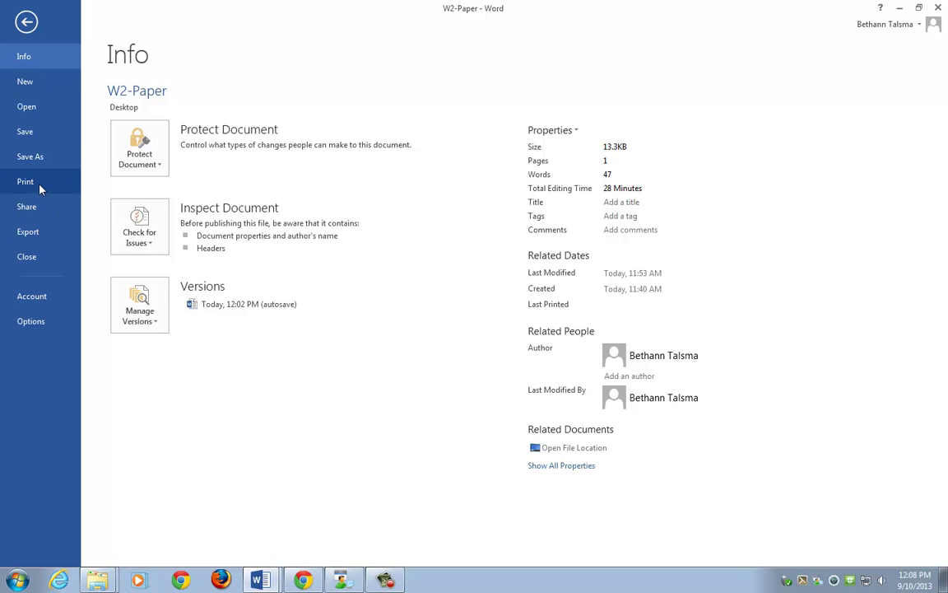
left_click(22, 322)
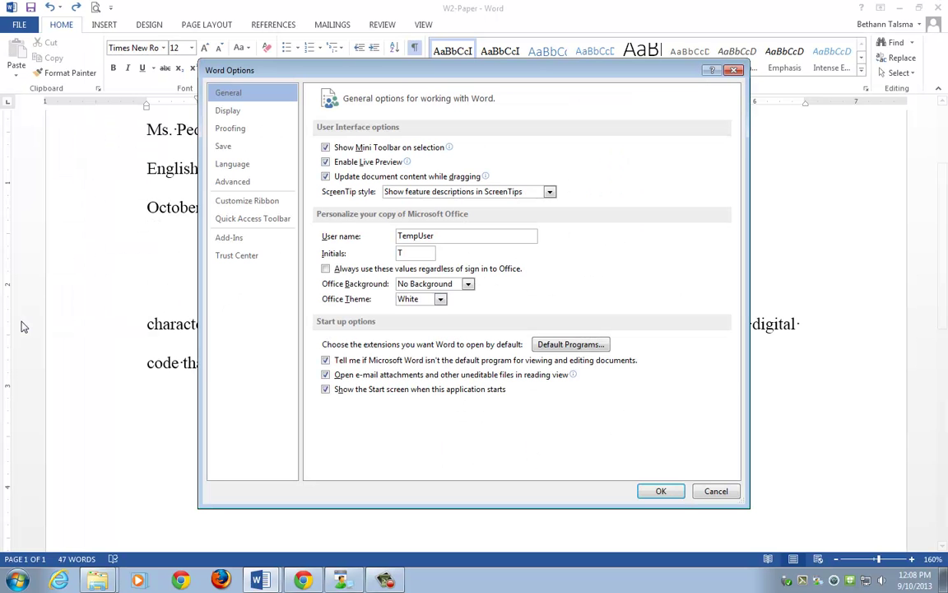
left_click(232, 136)
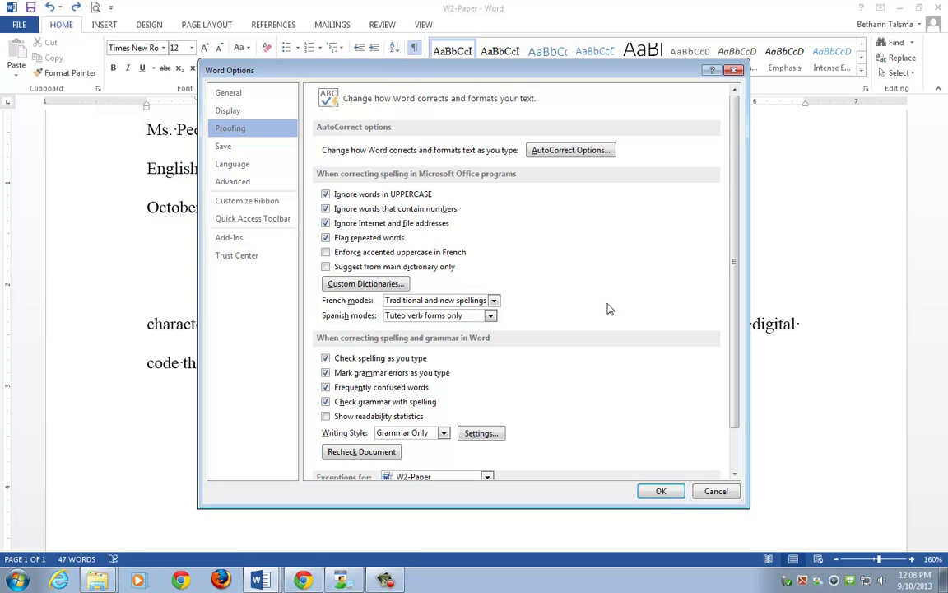
scroll(608, 306, "down", 1)
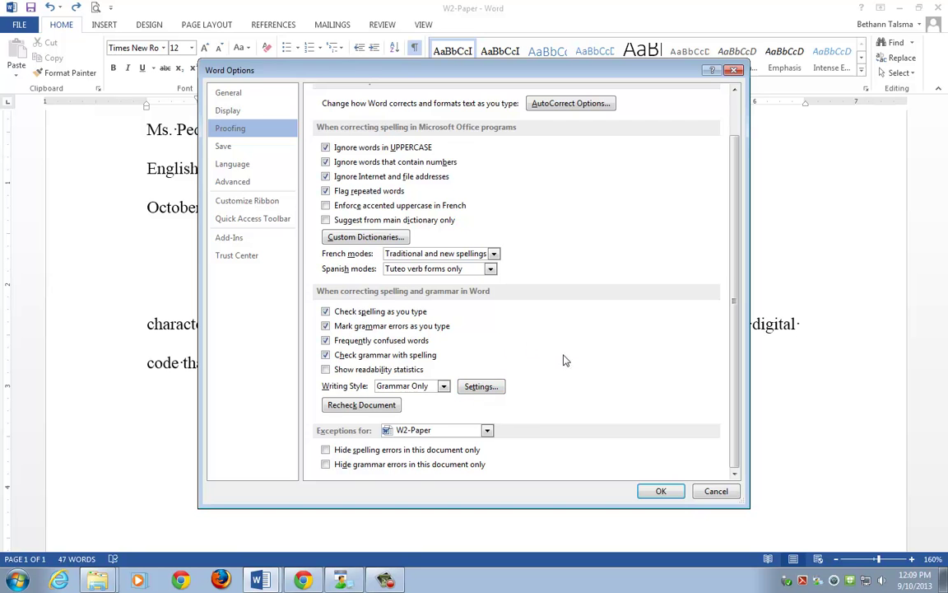
scroll(629, 303, "up", 2)
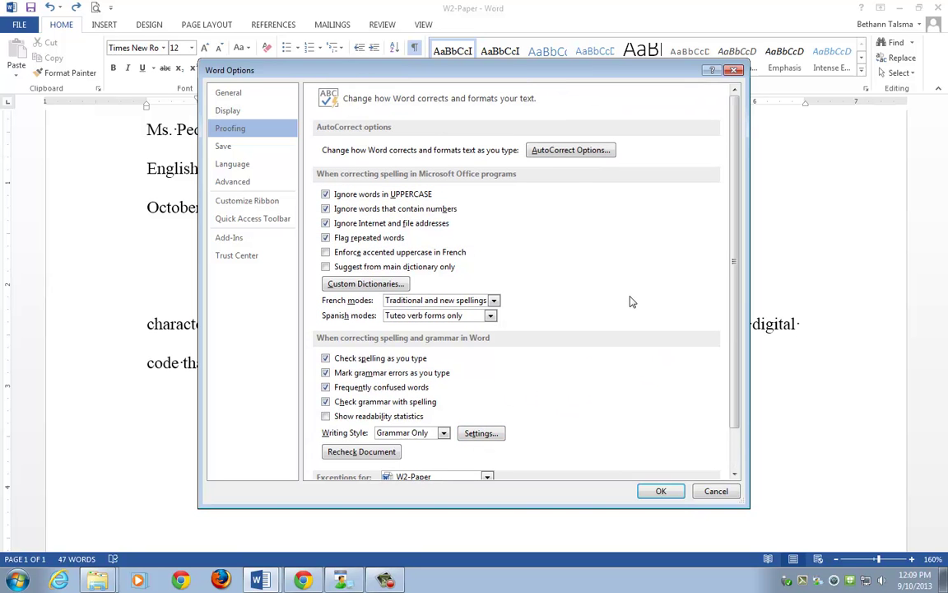
Step: Add an AutoCorrect entry that replaces 'comptuer' with 'computer'
left_click(564, 153)
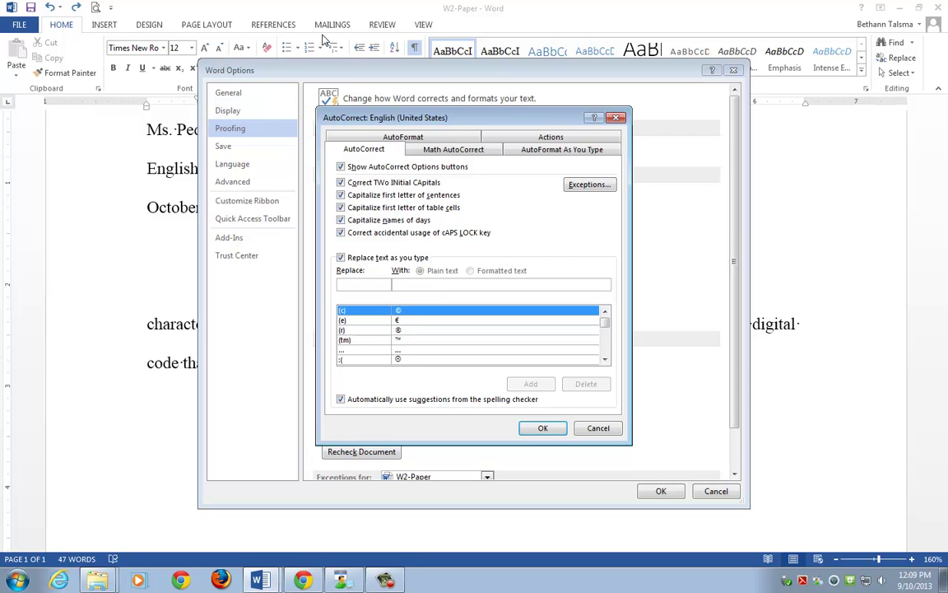
type("co")
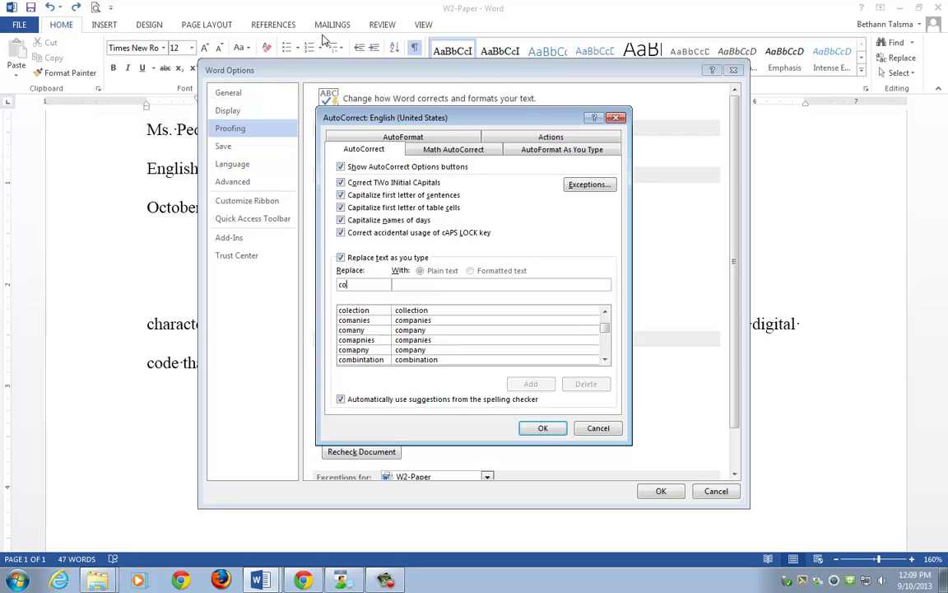
type("mpt")
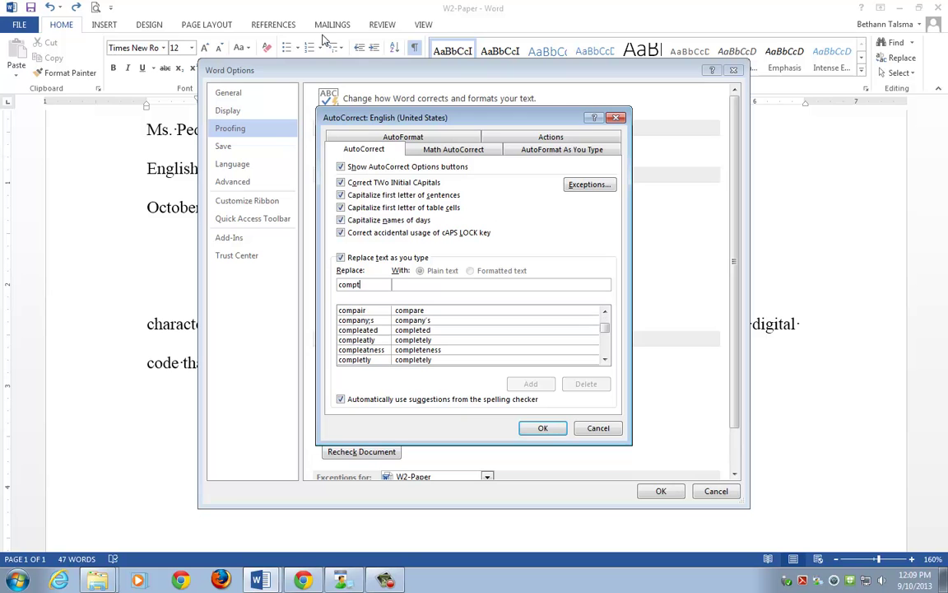
type("uer")
type("comput")
type("er")
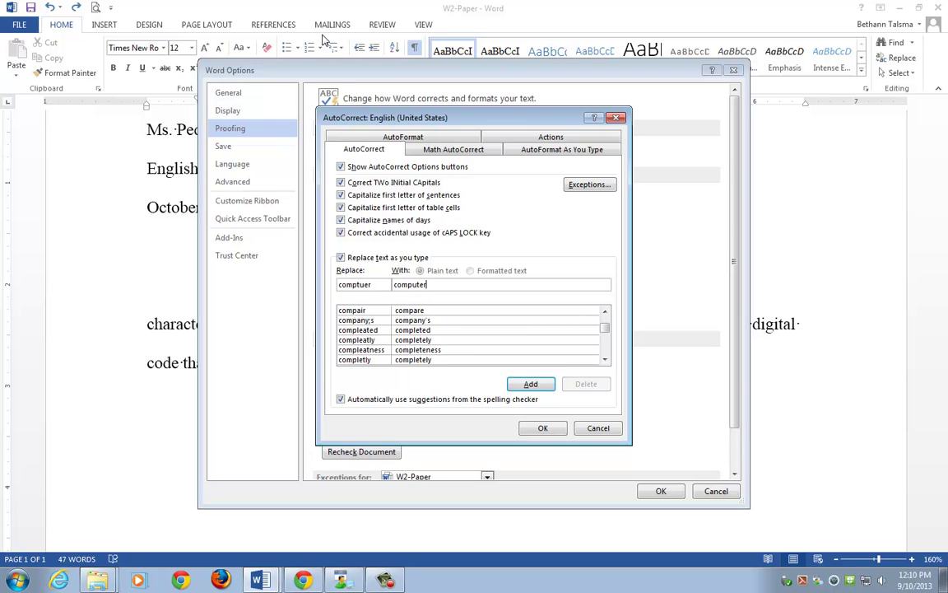
left_click(543, 429)
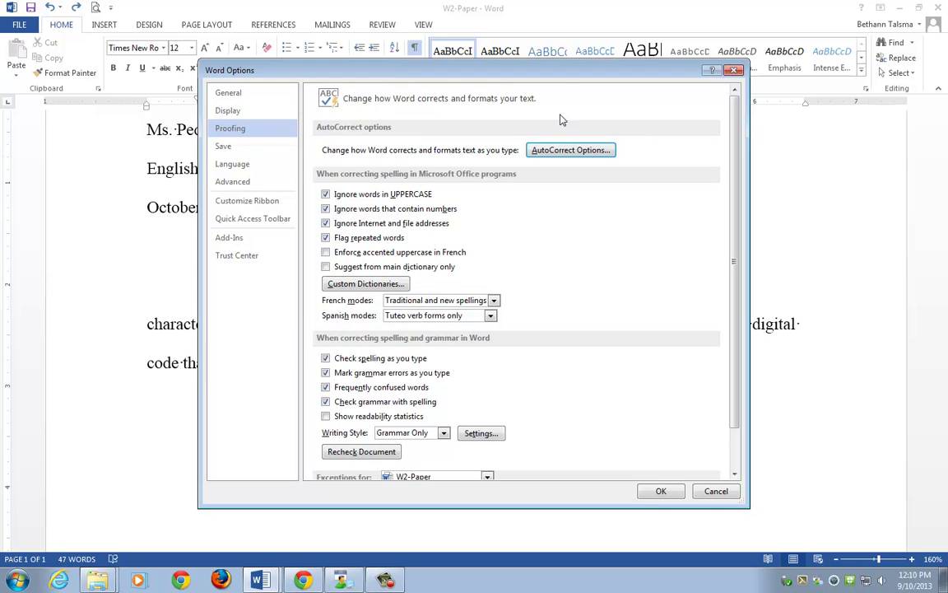
Step: Check the comptuer entry in AutoCorrect, cancel it, and close Word Options with OK
left_click(563, 151)
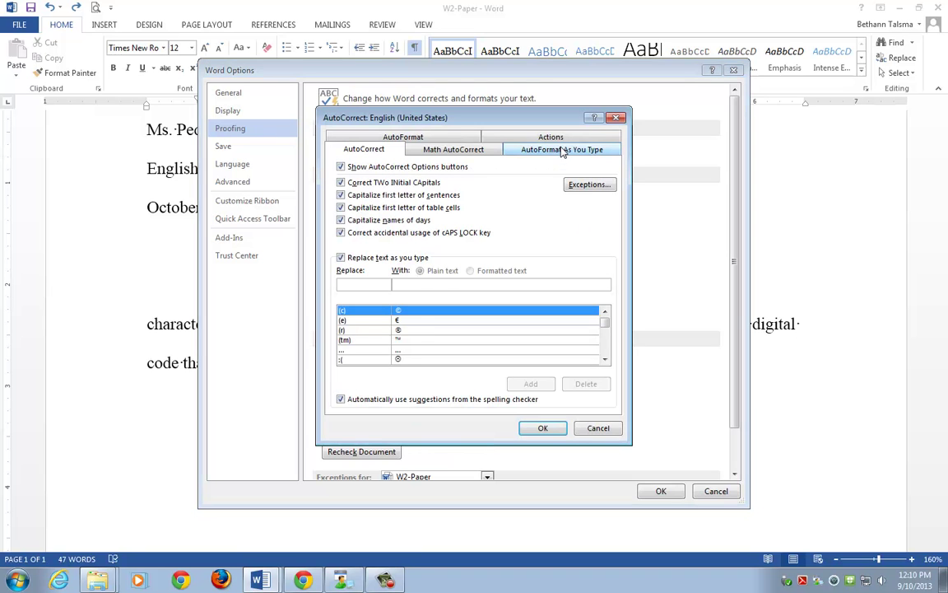
left_click_drag(605, 323, 608, 359)
left_click(605, 358)
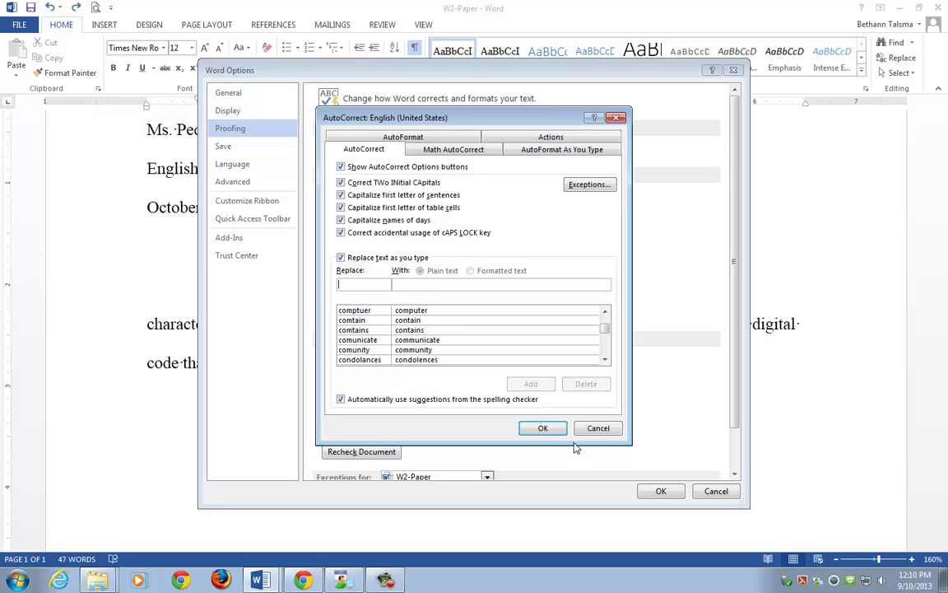
left_click(598, 429)
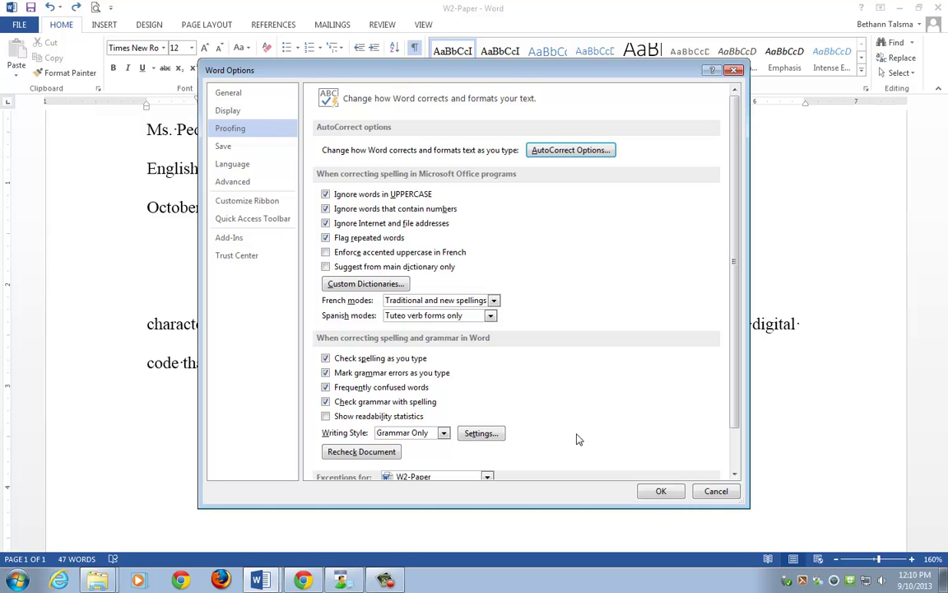
left_click(658, 492)
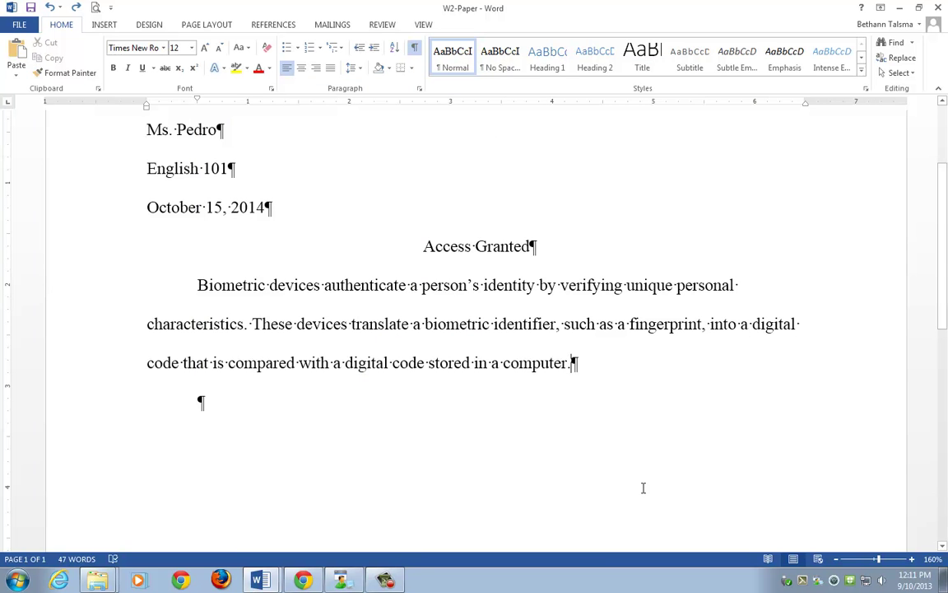
Step: Put the insertion point on the empty line below the biometric paragraph for the screenshot
key("Down")
key("End")
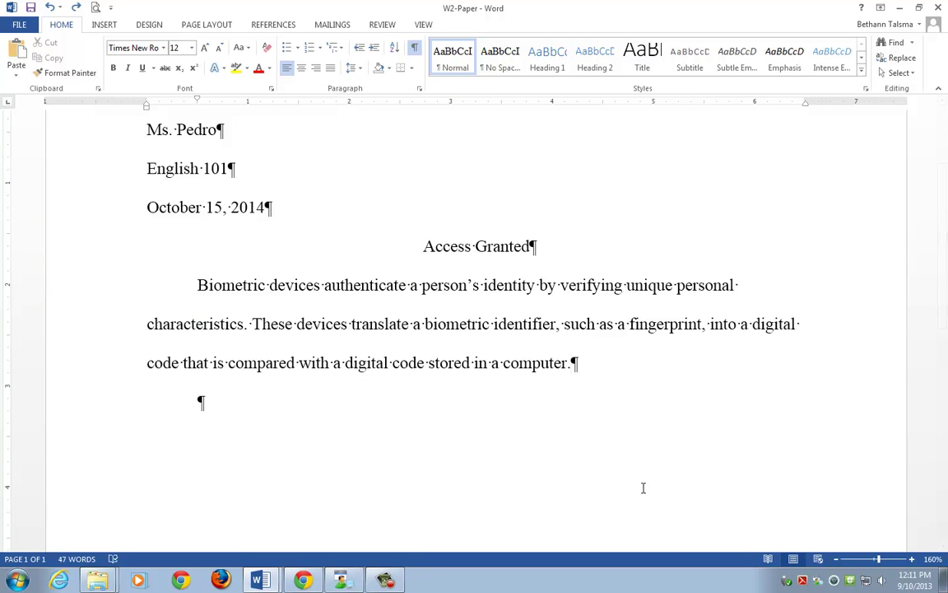
left_click(212, 409)
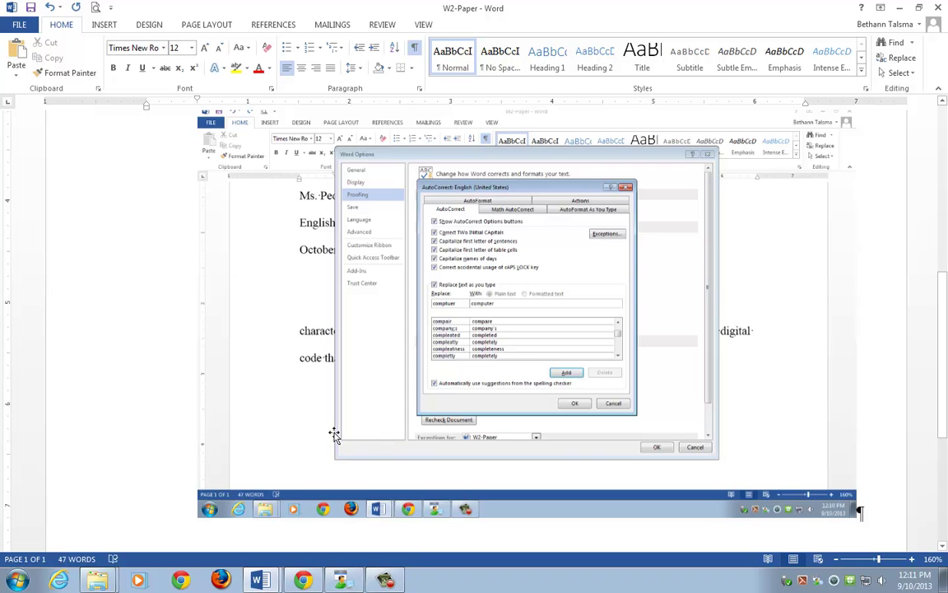
scroll(356, 403, "up", 5)
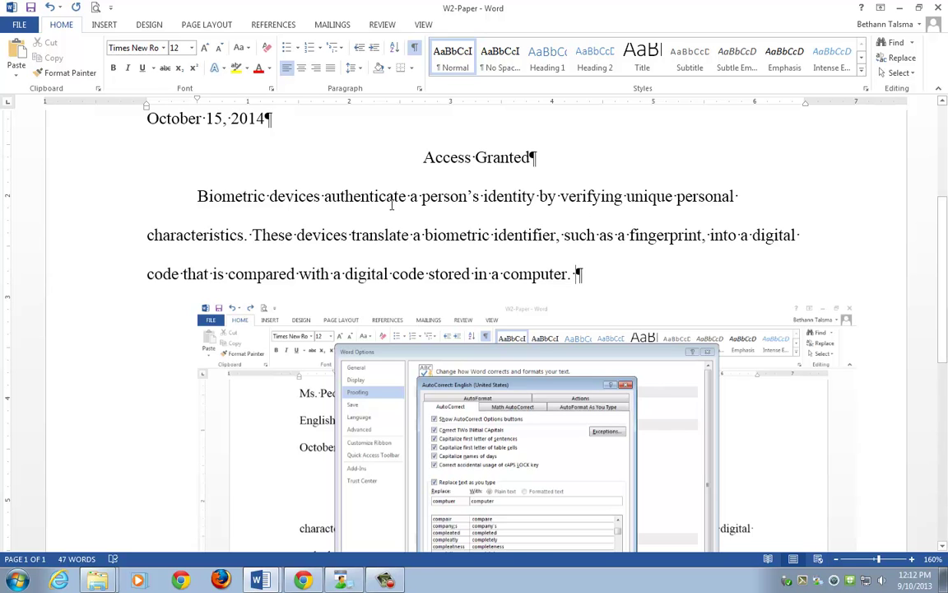
Step: Insert the Page88 file's text, adding the fingerprint reader paragraph to the paper
left_click(102, 26)
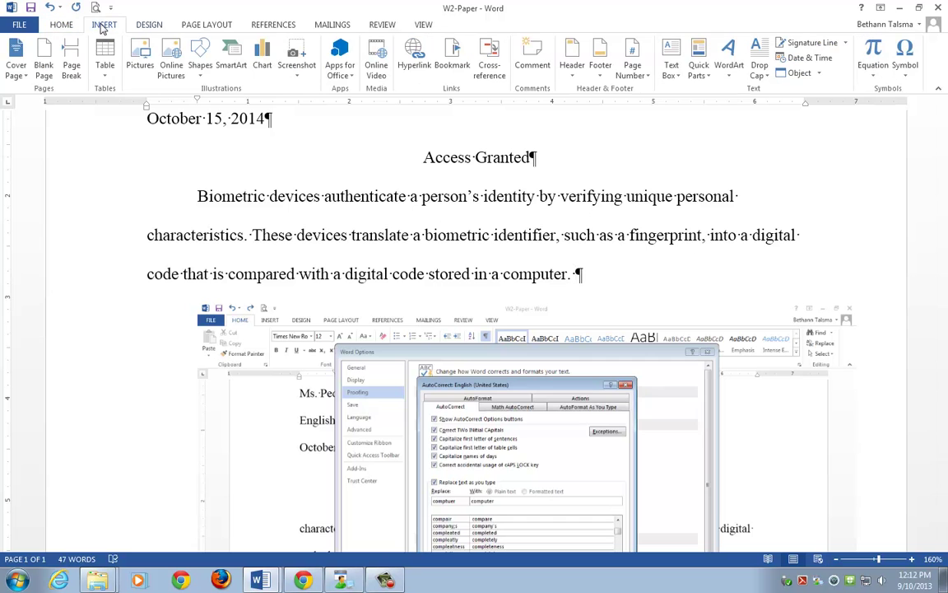
left_click(820, 74)
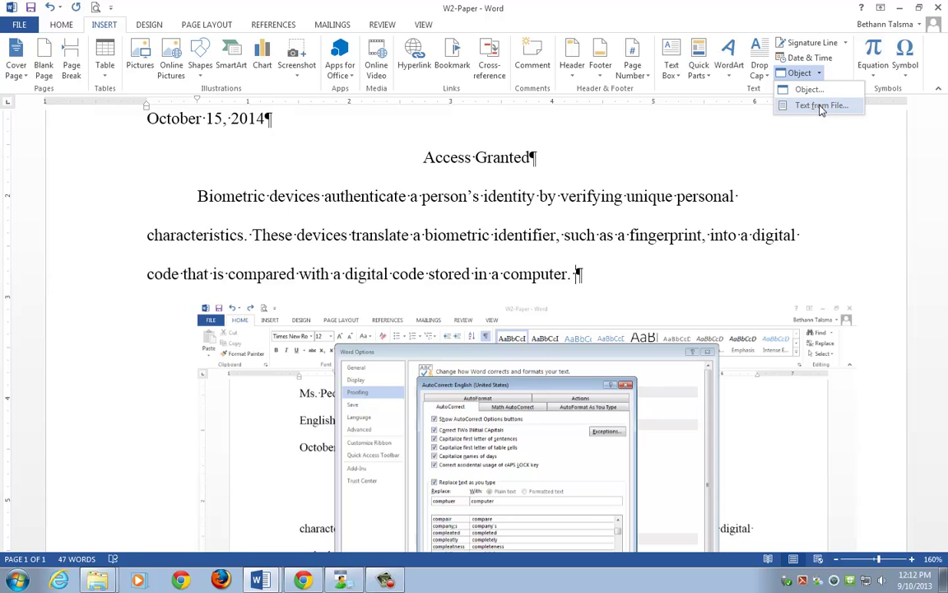
left_click(820, 107)
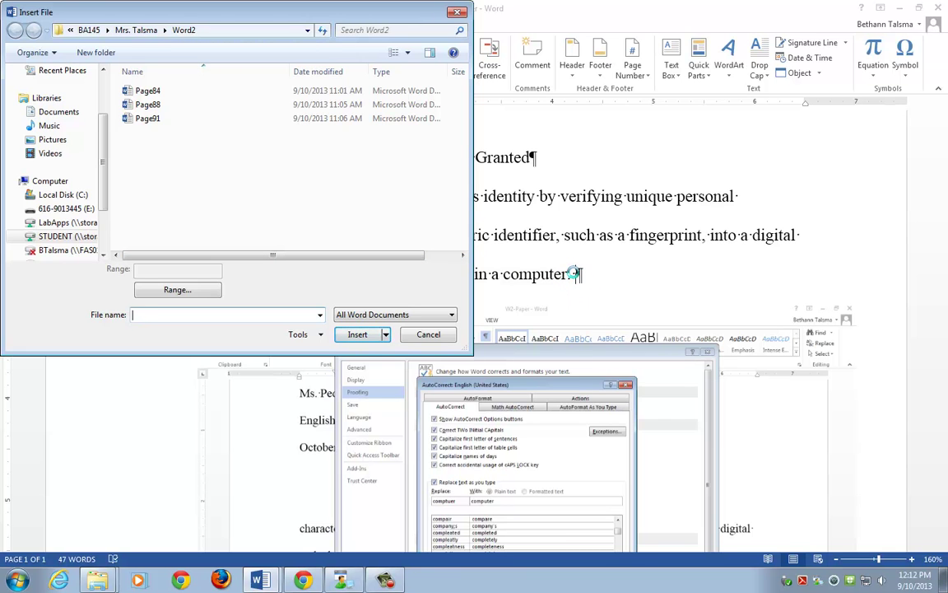
left_click(147, 105)
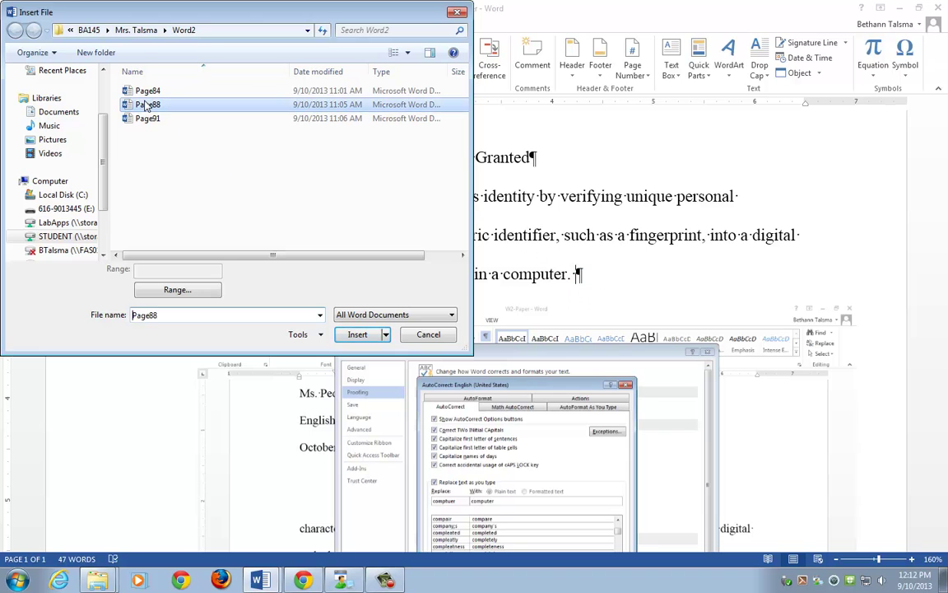
double_click(147, 105)
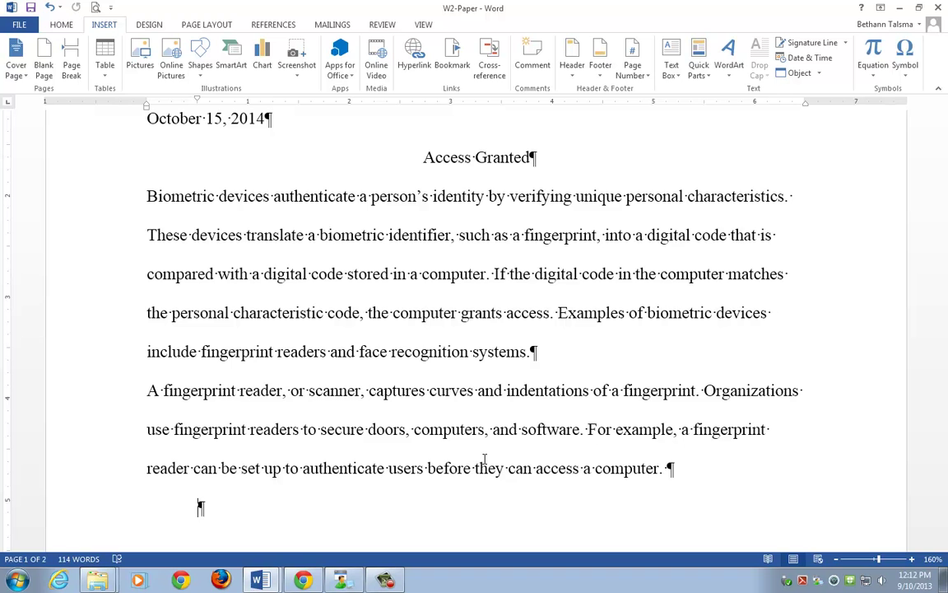
scroll(455, 449, "down", 8)
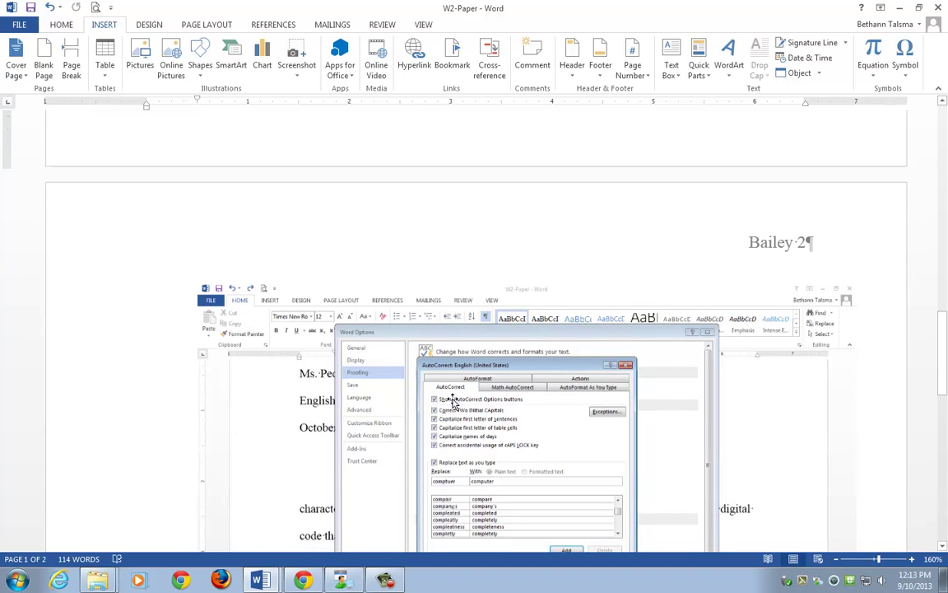
scroll(452, 402, "down", 1)
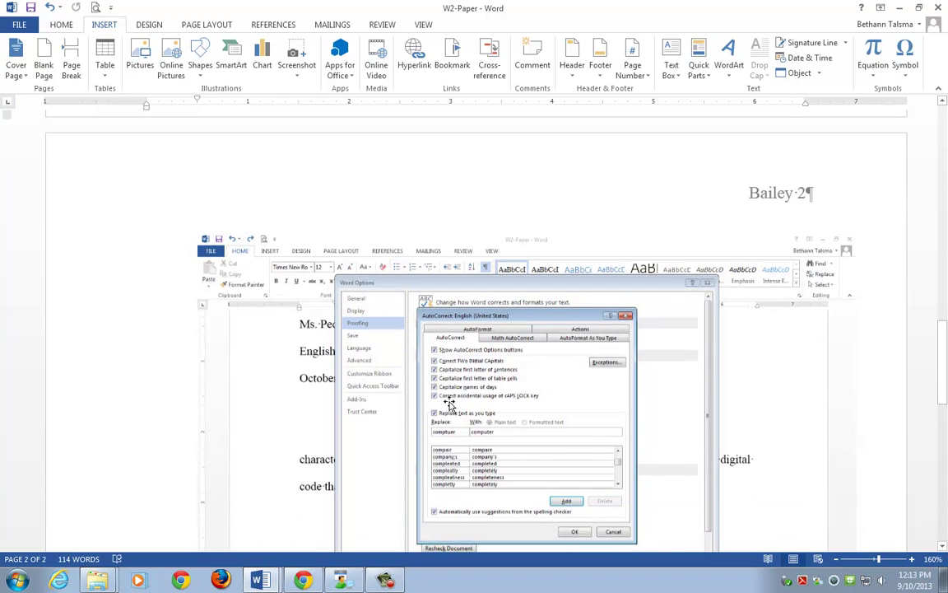
scroll(452, 402, "up", 5)
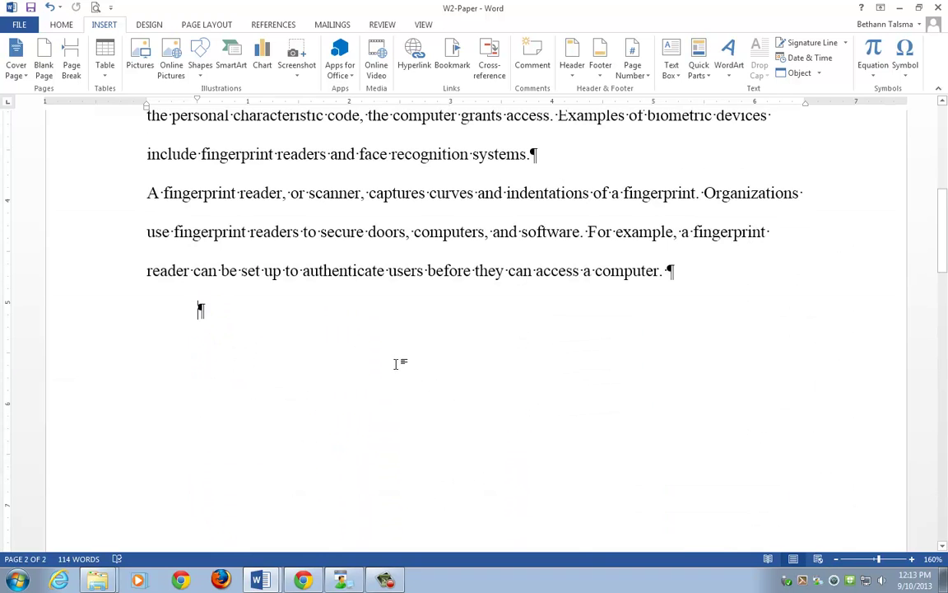
scroll(392, 358, "up", 3)
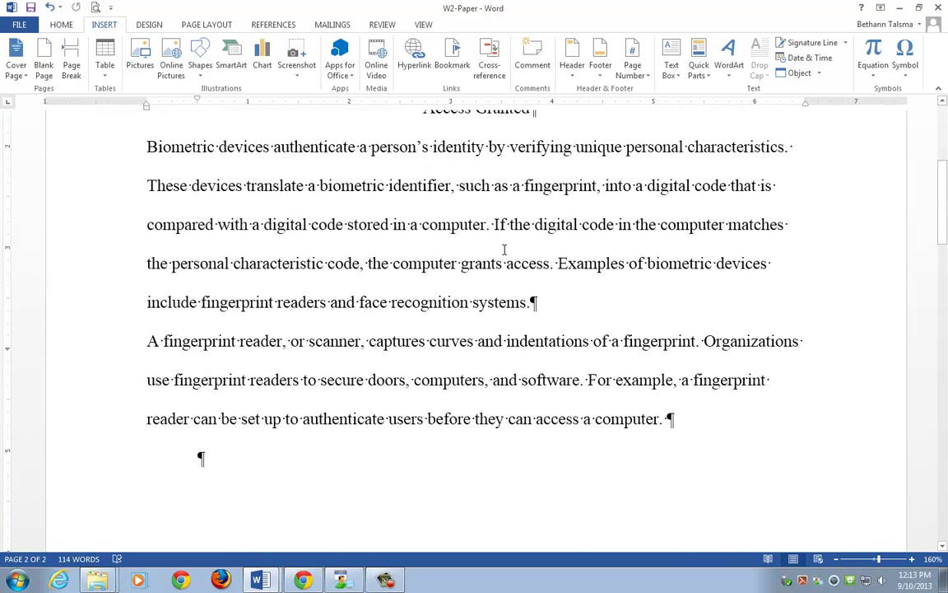
left_click_drag(495, 235, 531, 303)
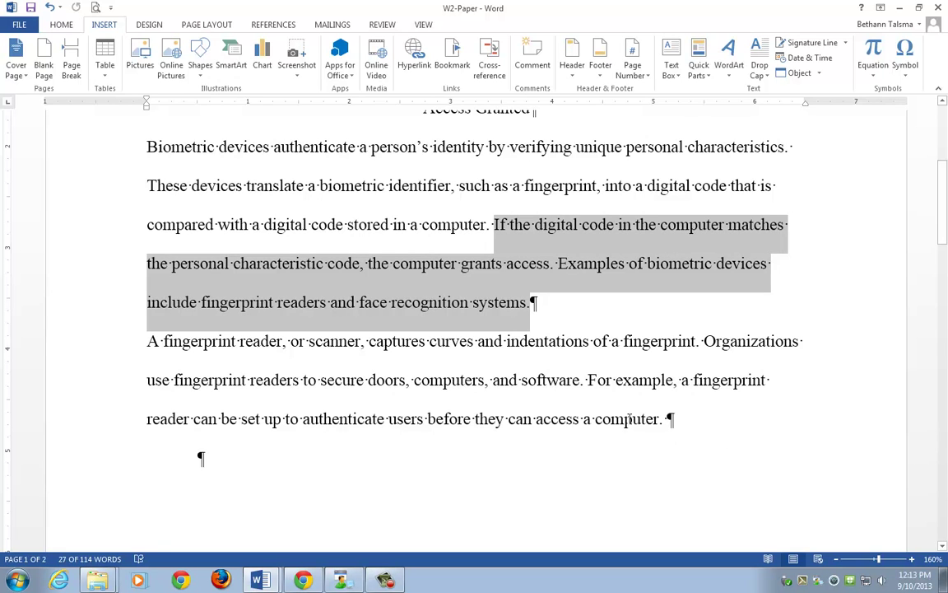
left_click(669, 420)
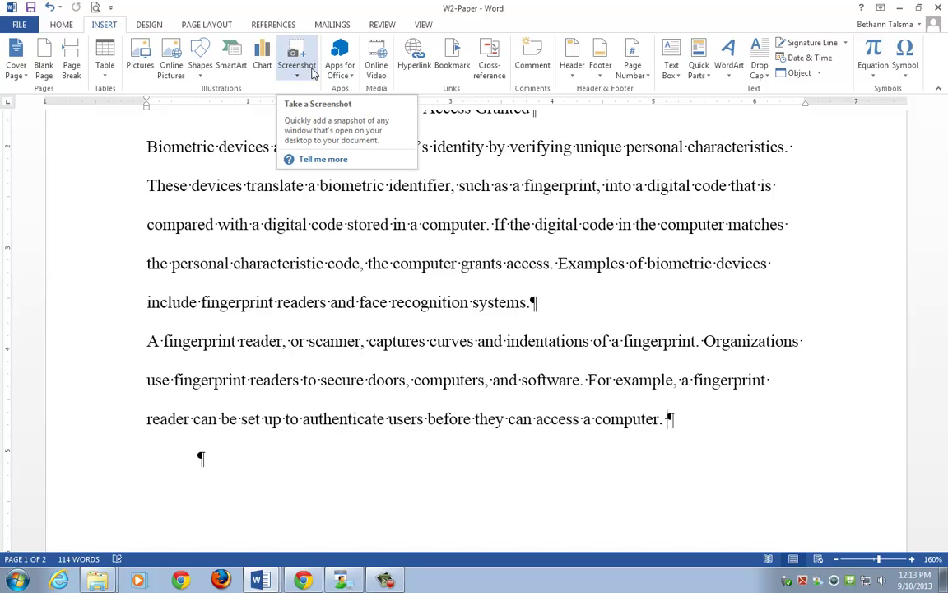
Step: Change the References citation style from APA to MLA
left_click(271, 26)
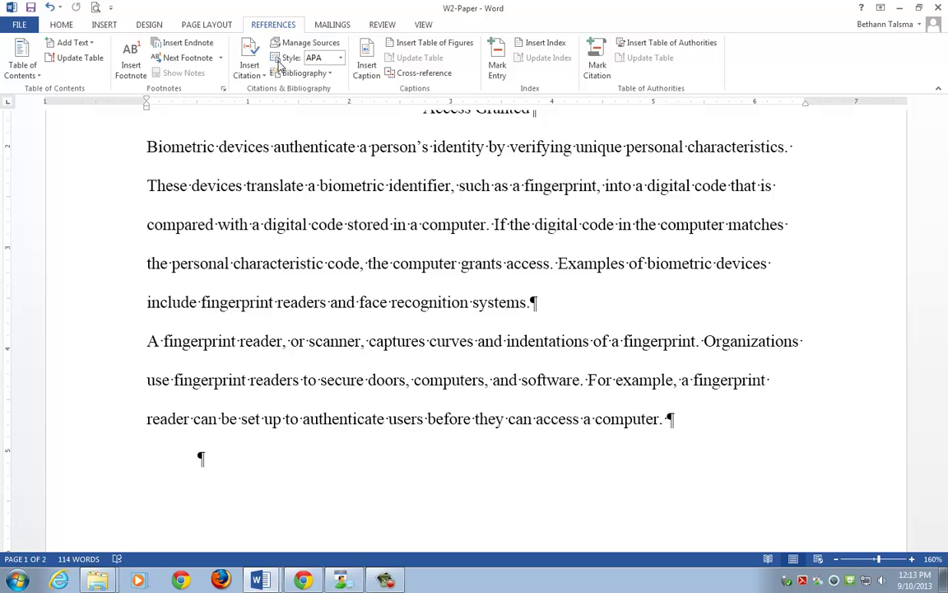
left_click(341, 59)
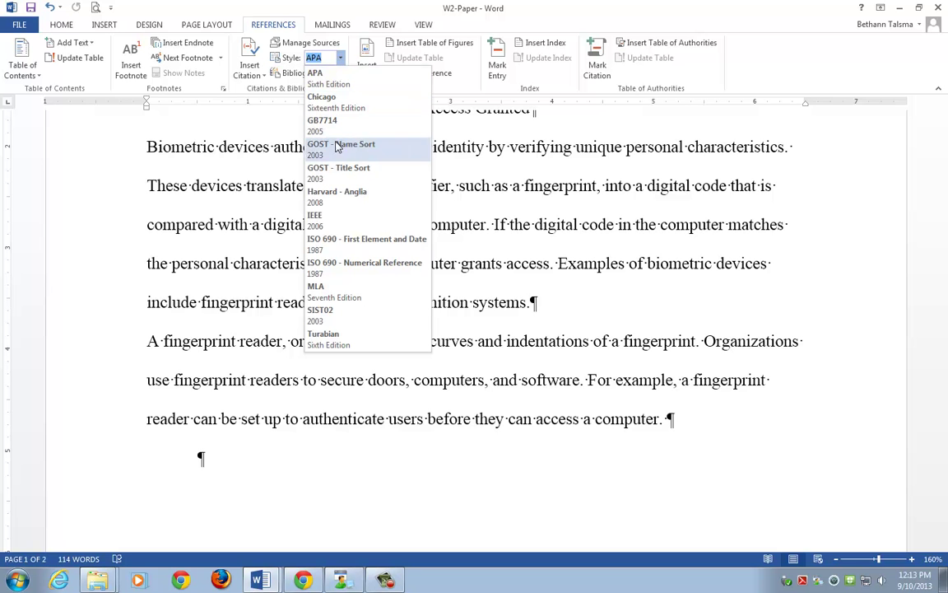
left_click(323, 290)
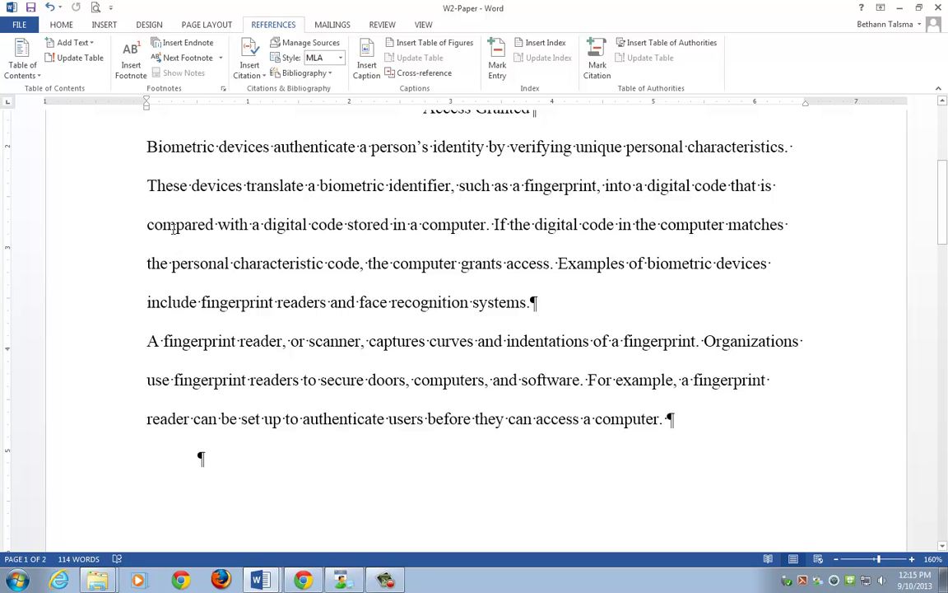
left_click(256, 78)
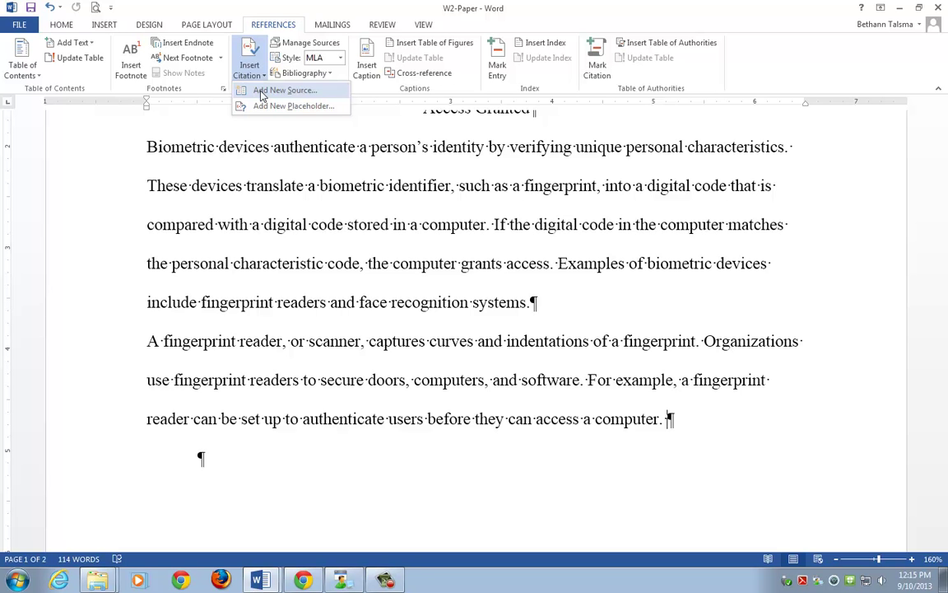
Step: Place the cursor after 'computer' and start adding a new citation source
left_click(652, 419)
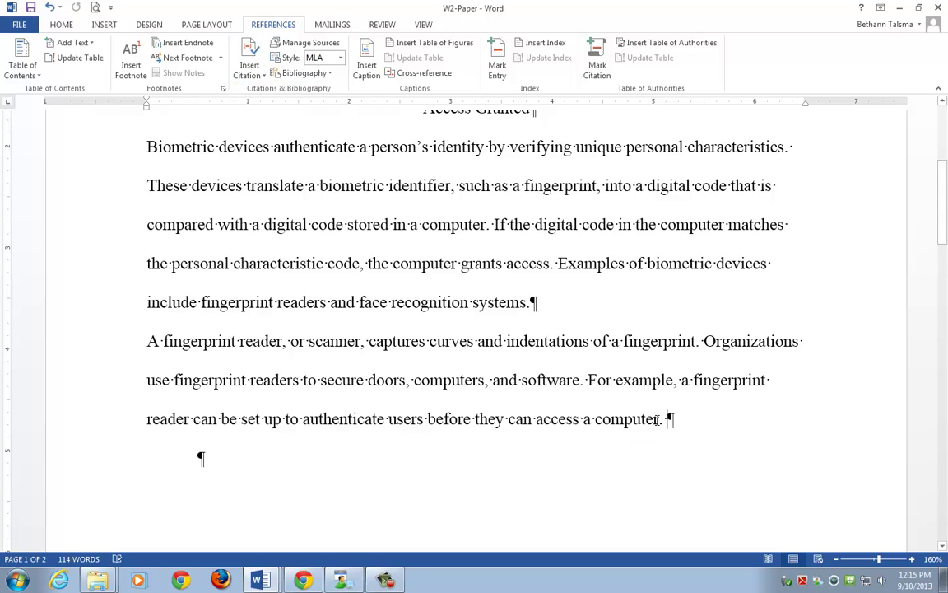
left_click(661, 420)
left_click(251, 74)
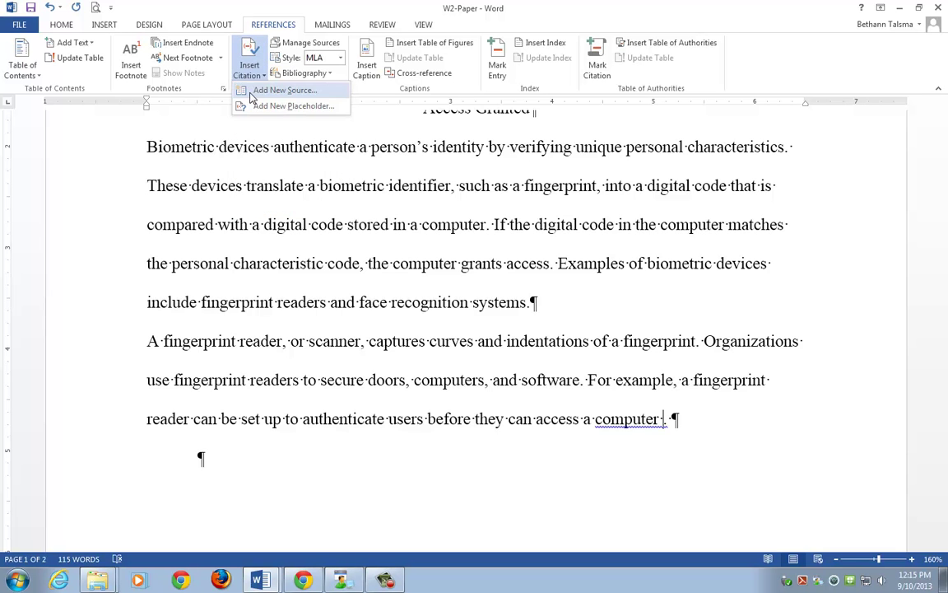
left_click(247, 92)
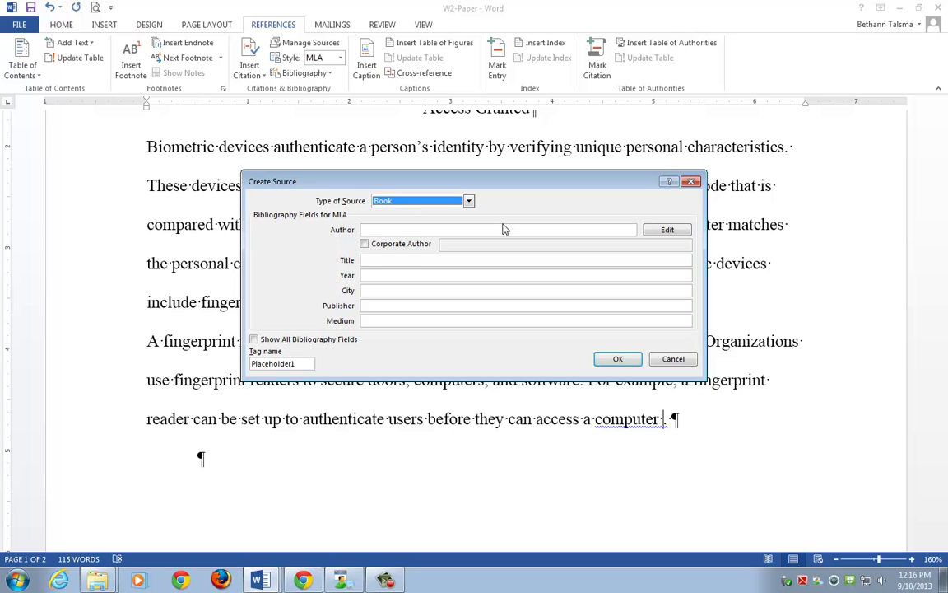
Step: Toggle all bibliography fields on and off, and set the source type to Article in a Periodical
left_click(255, 340)
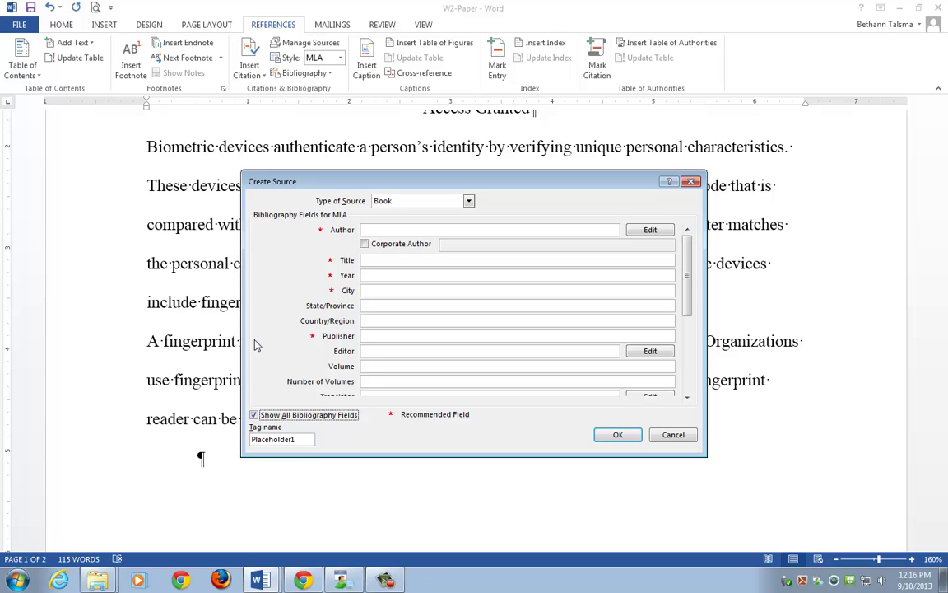
left_click(254, 415)
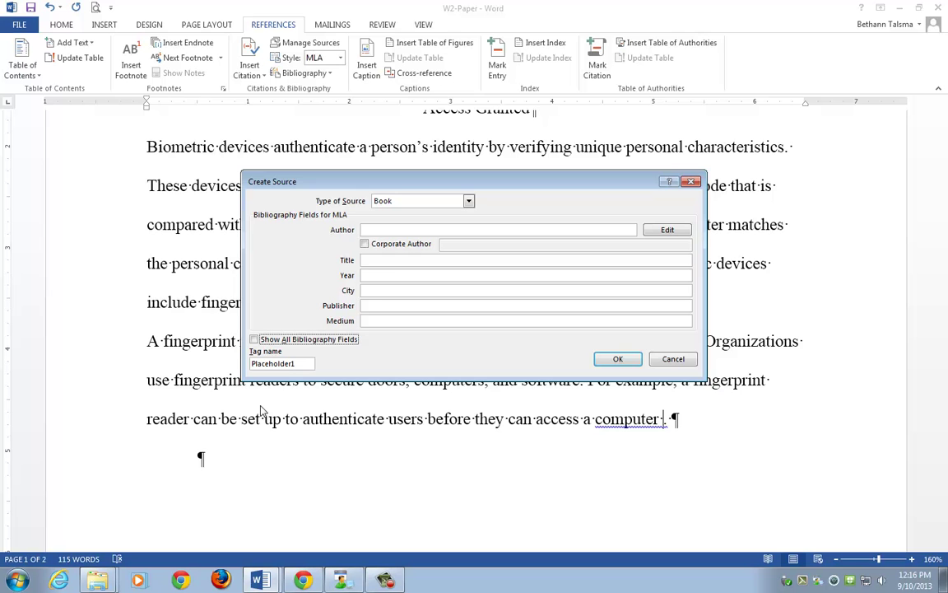
left_click(447, 201)
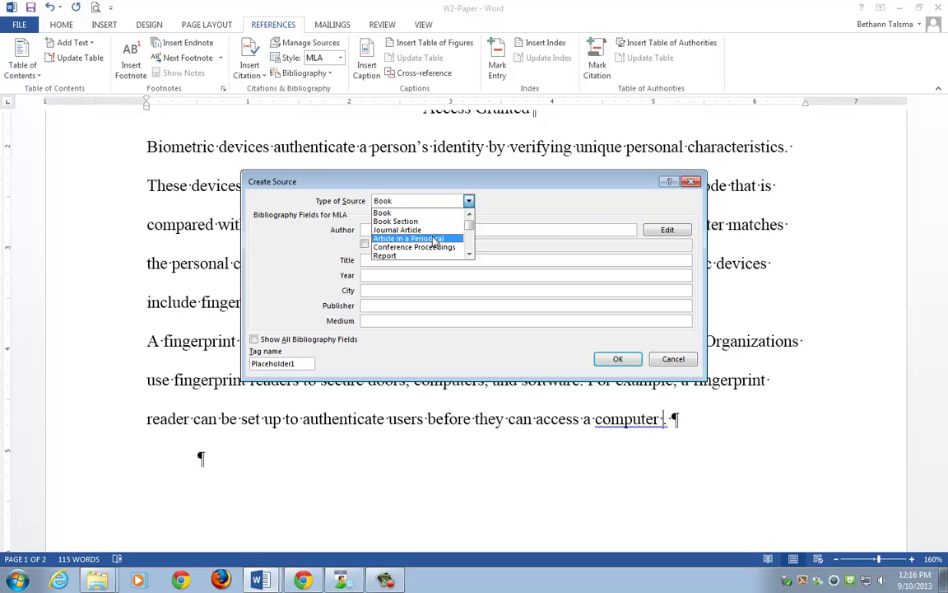
left_click(433, 239)
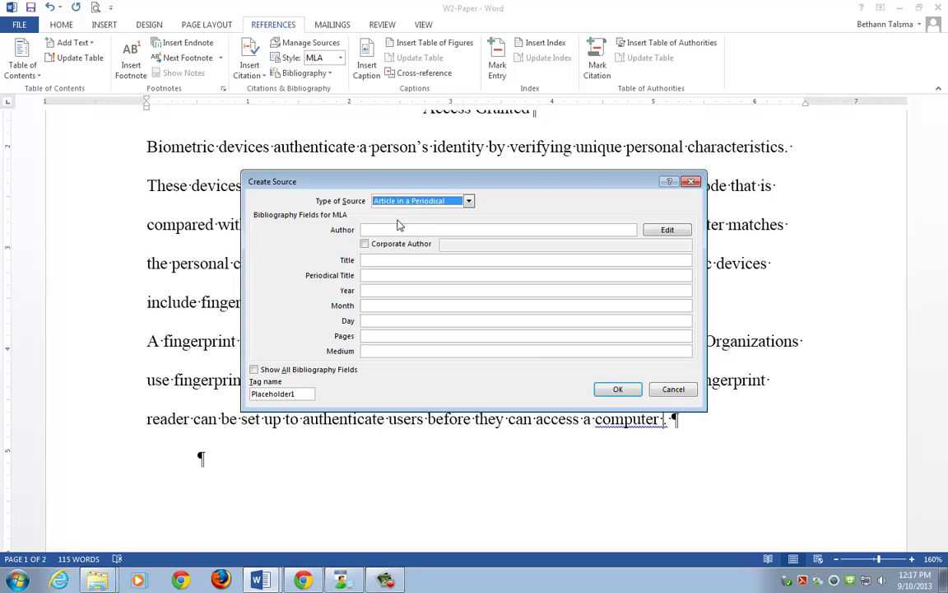
Step: Enter the author's name, title 'Understanding How to Use Fingerprint Readers' and periodical 'Digital Security Review'
left_click(394, 229)
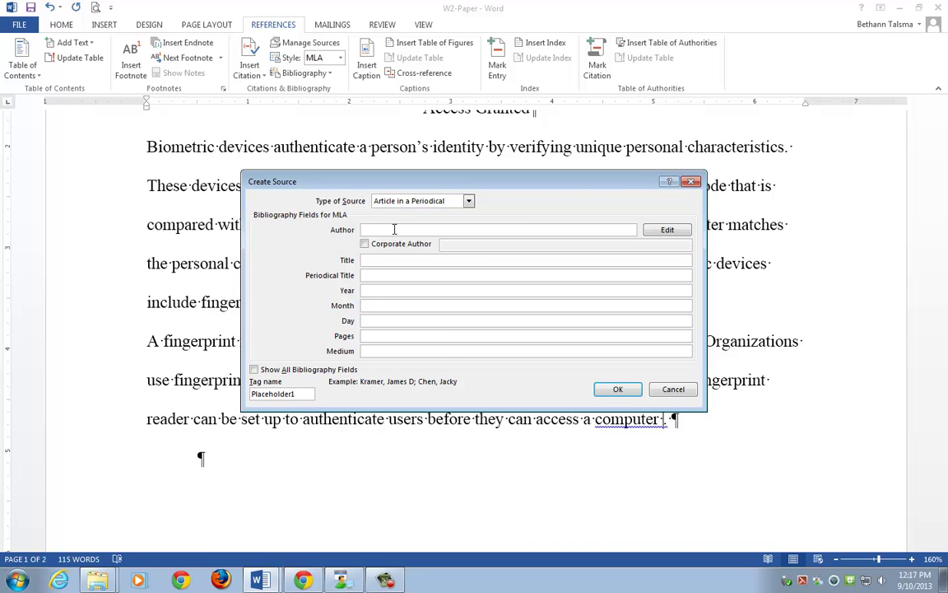
type("Rossi, Marcell Enrico")
key("Tab")
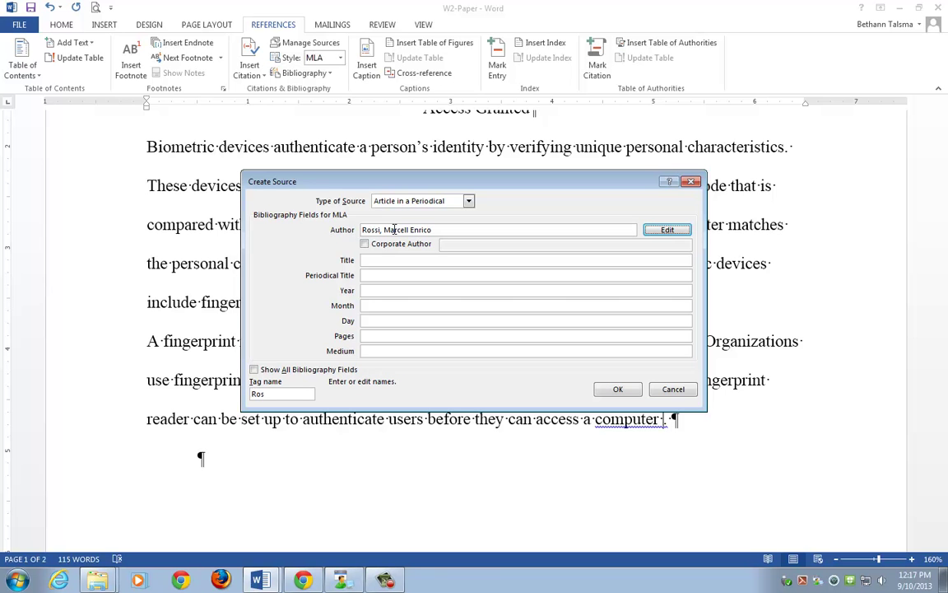
key("Tab")
key("Tab")
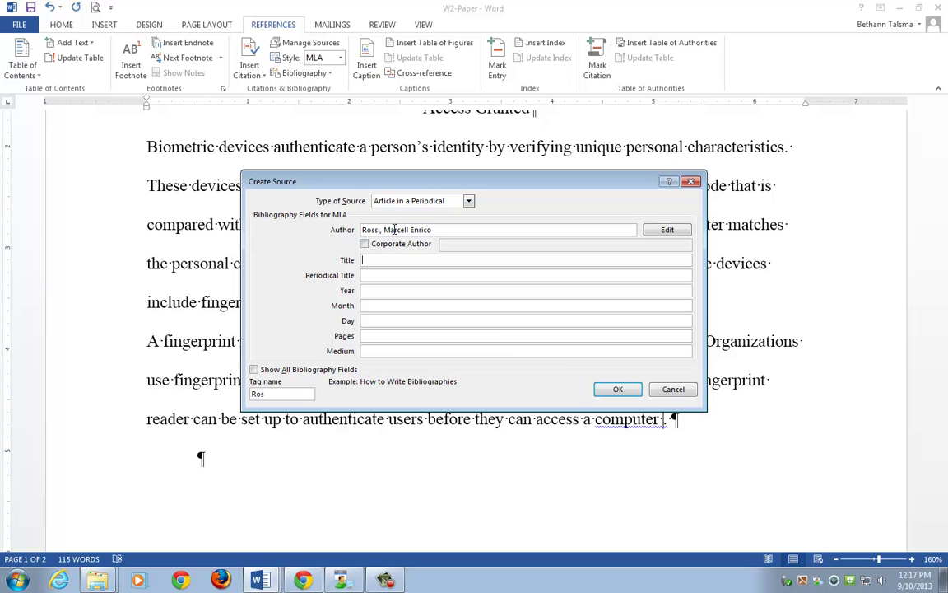
type("Understanding How to Use Fingerprint Readers")
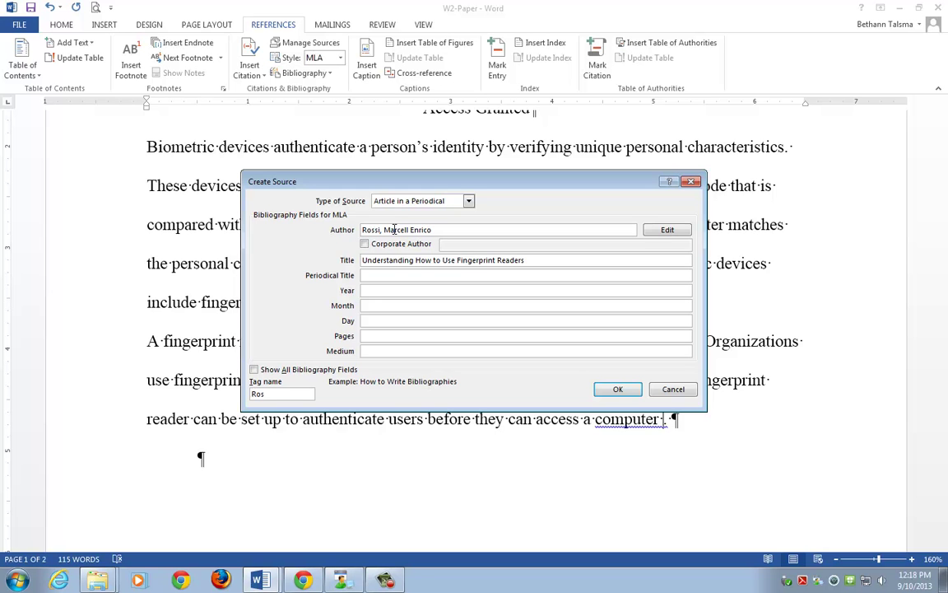
key("Tab")
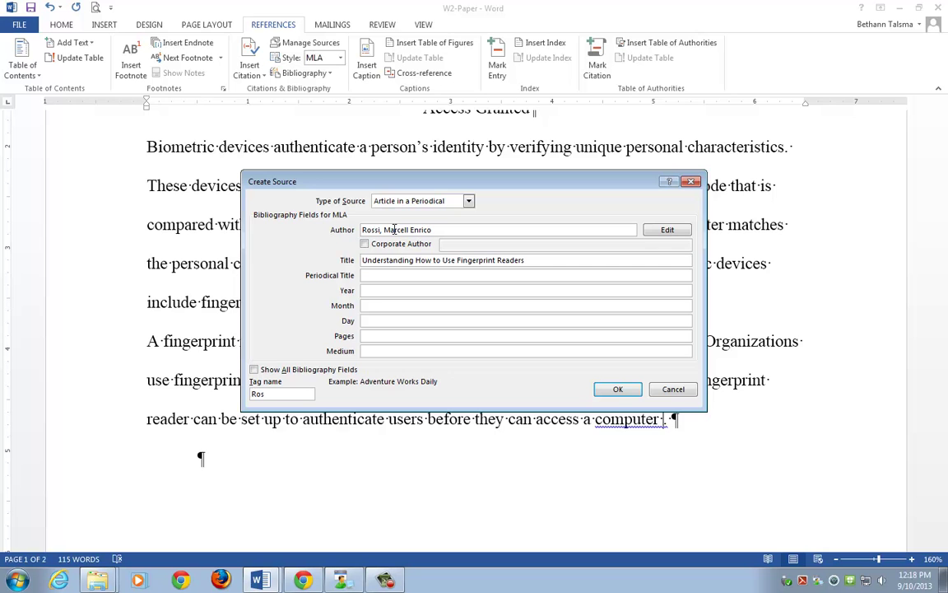
type("Digital Security Review")
Step: Fill in year 2014, month Aug., pages n. pag., and medium Web
key("Tab")
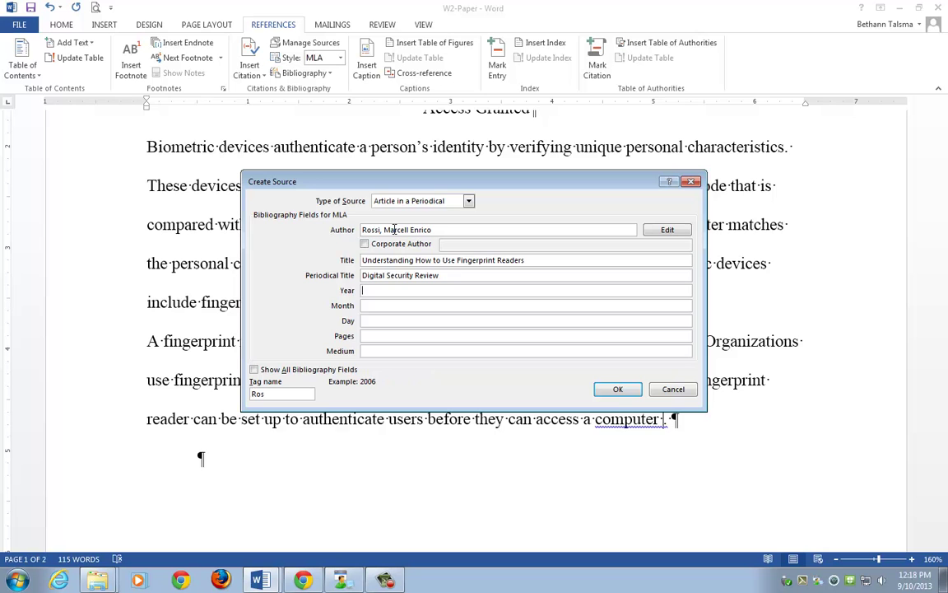
type("2014")
key("Tab")
type("Aug.")
key("Tab")
key("Tab")
type("n. pag.")
key("Tab")
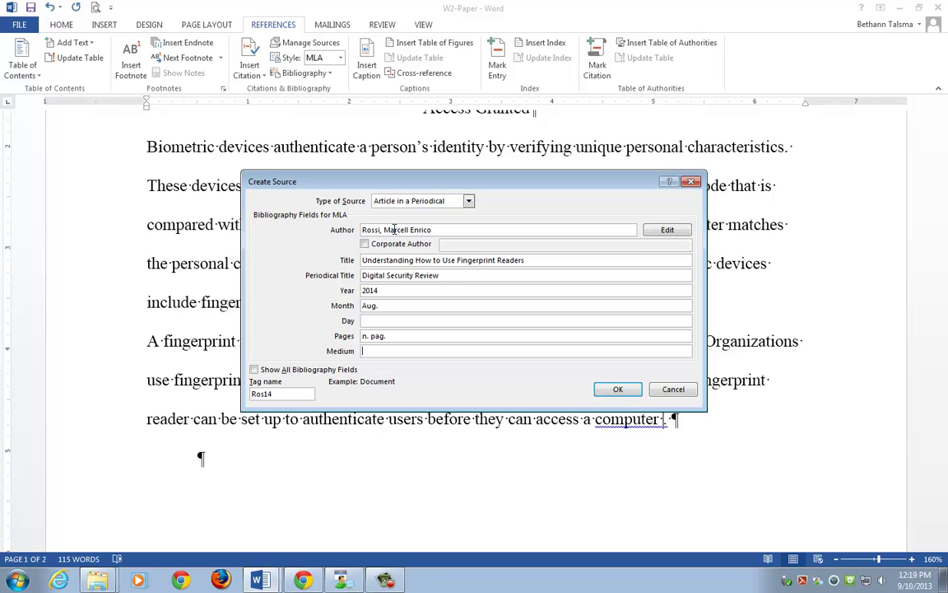
type("web")
key("BackSpace")
key("BackSpace")
key("BackSpace")
type("Web")
Step: Show all bibliography fields and scroll down to the access-date fields
left_click(255, 370)
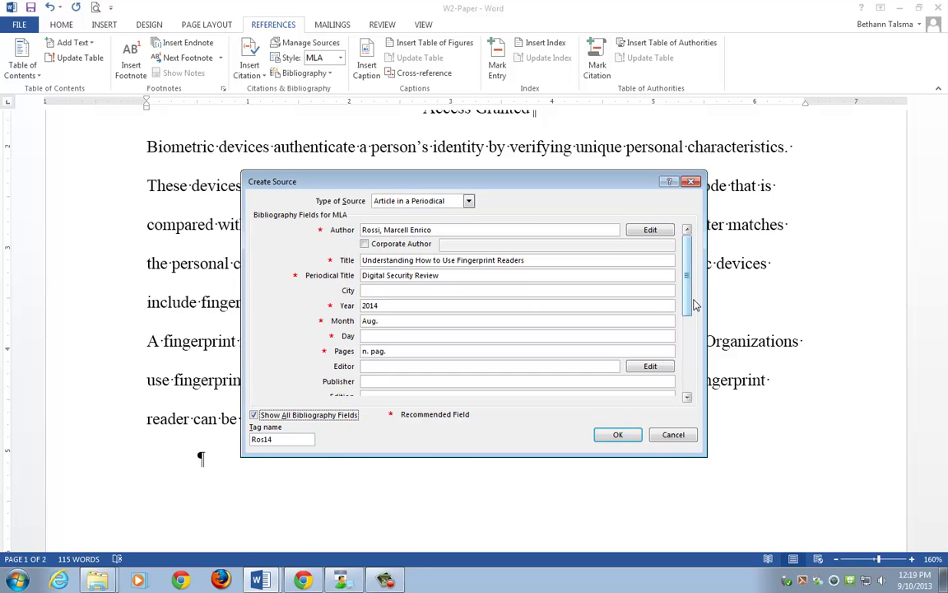
left_click_drag(690, 305, 690, 326)
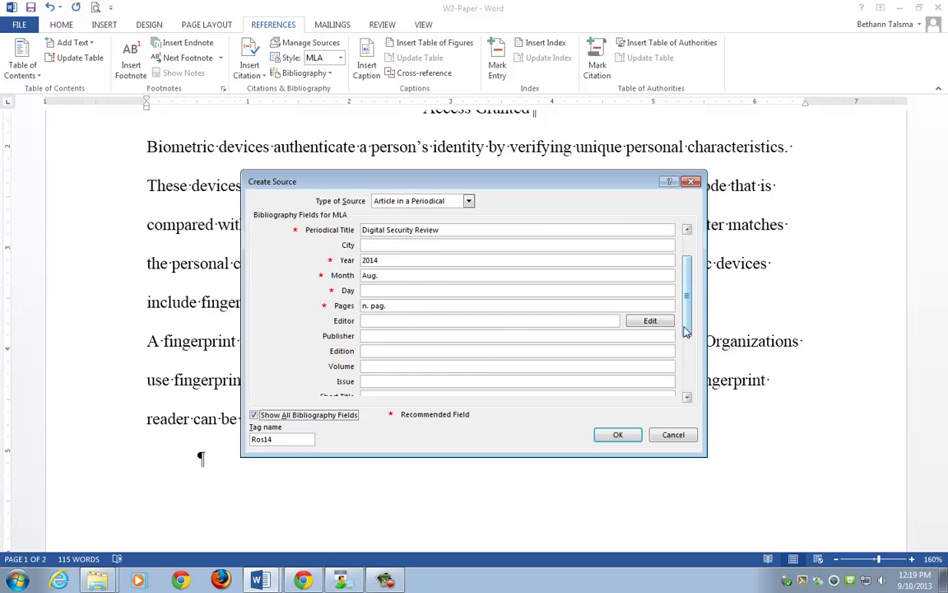
left_click(688, 399)
left_click(689, 398)
left_click(688, 398)
left_click(689, 398)
left_click(688, 398)
left_click(688, 399)
left_click(688, 399)
left_click(688, 398)
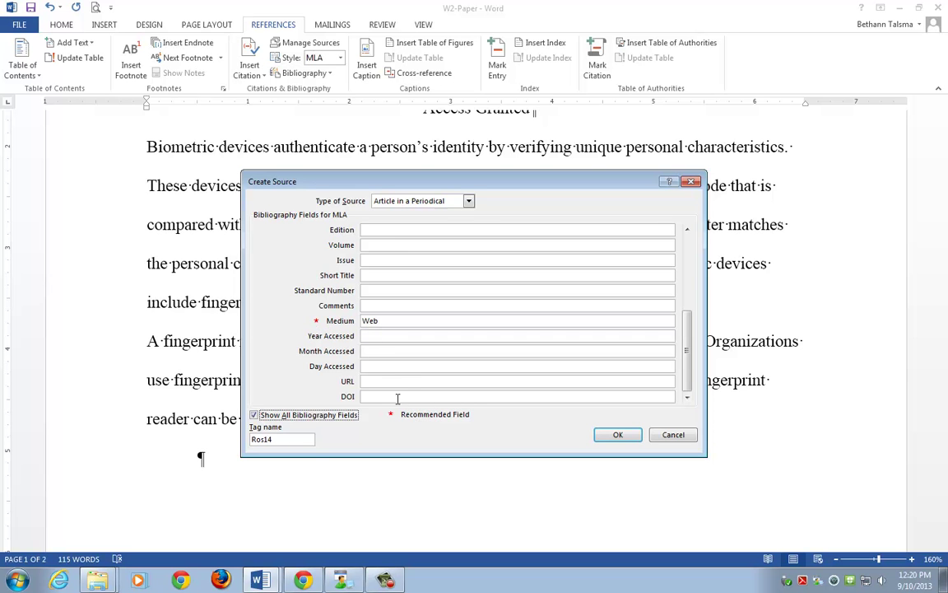
Step: Enter the access date: year 2014, month Oct., day 3
left_click(368, 336)
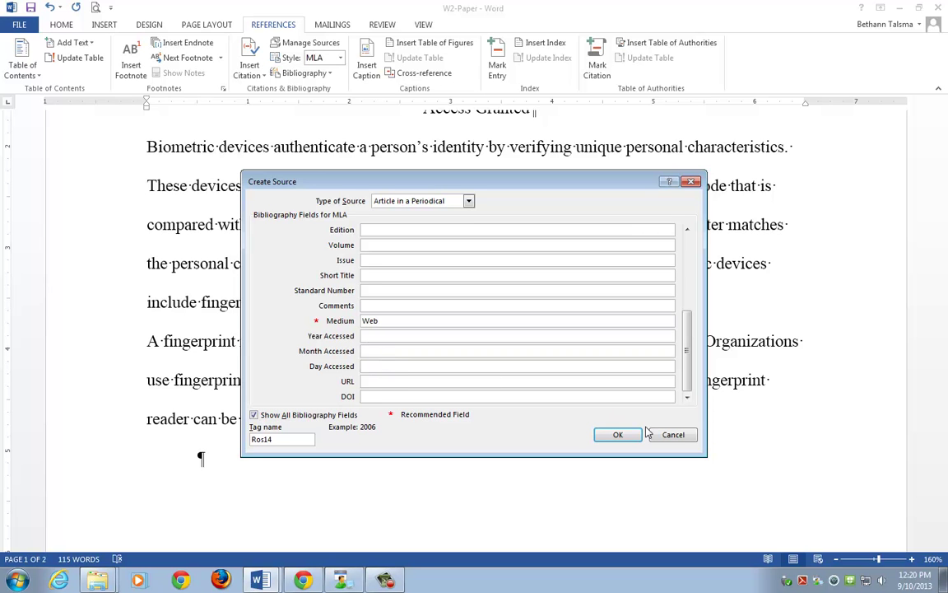
type("2014")
key("Tab")
type("Oct.")
key("Tab")
type("3")
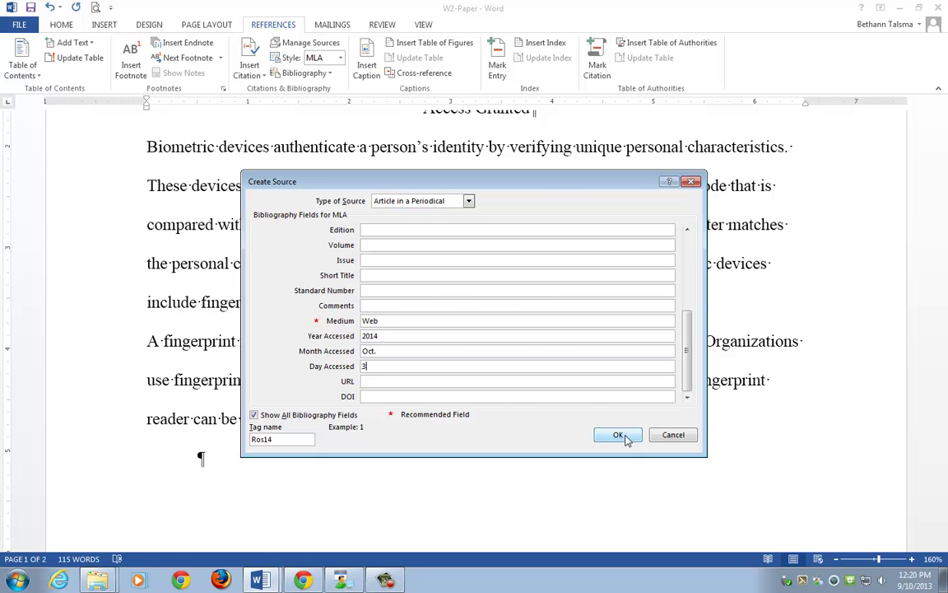
Step: Insert the new source's citation and delete the extra space before it
left_click(619, 436)
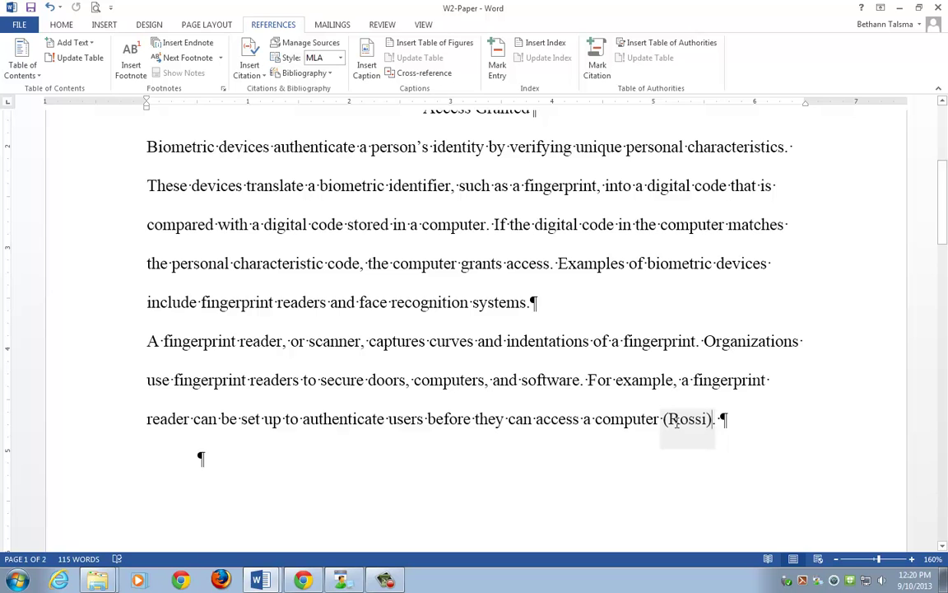
left_click(663, 419)
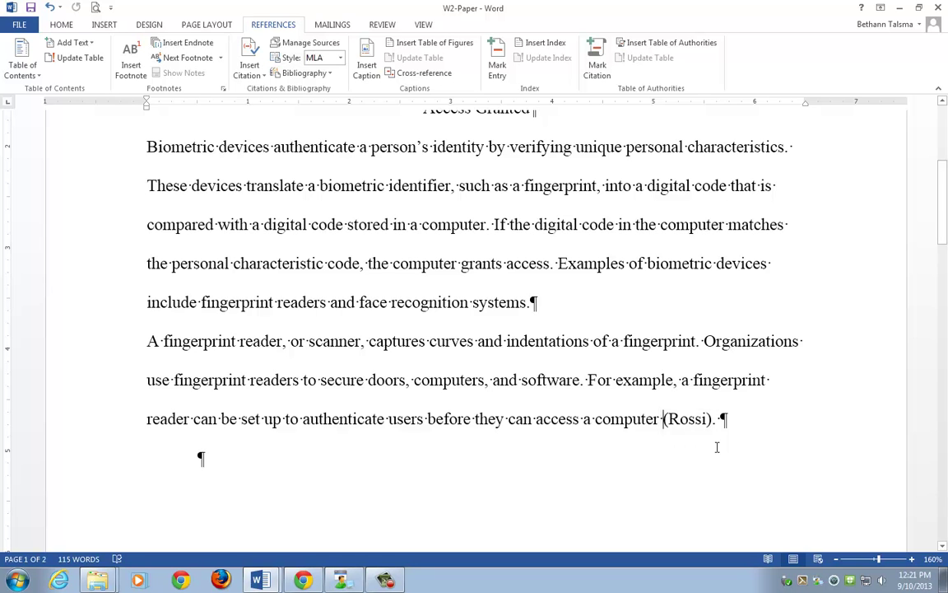
key("BackSpace")
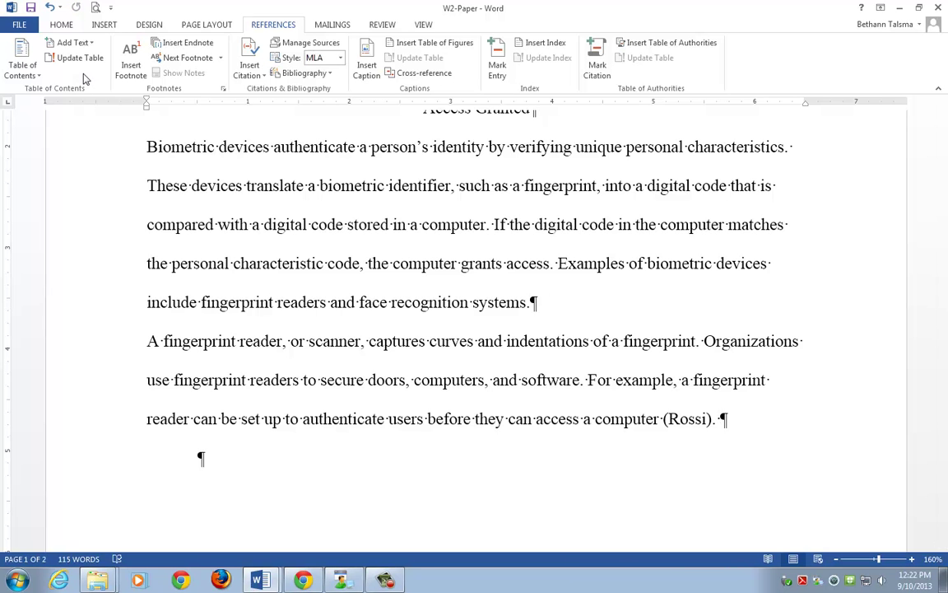
Step: Insert the Page91 file's text, beginning 'External fingerprint readers', into the paper
left_click(99, 26)
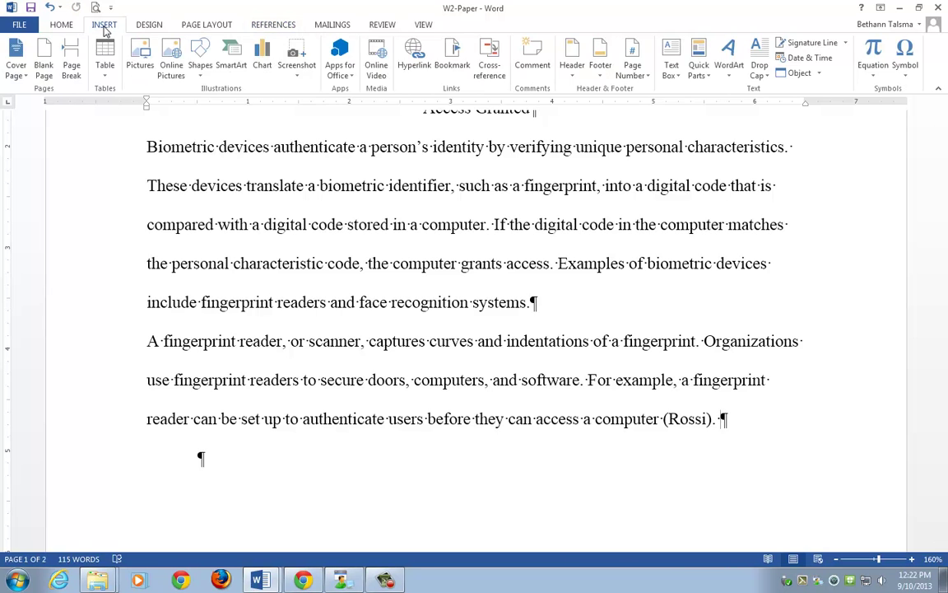
left_click(805, 76)
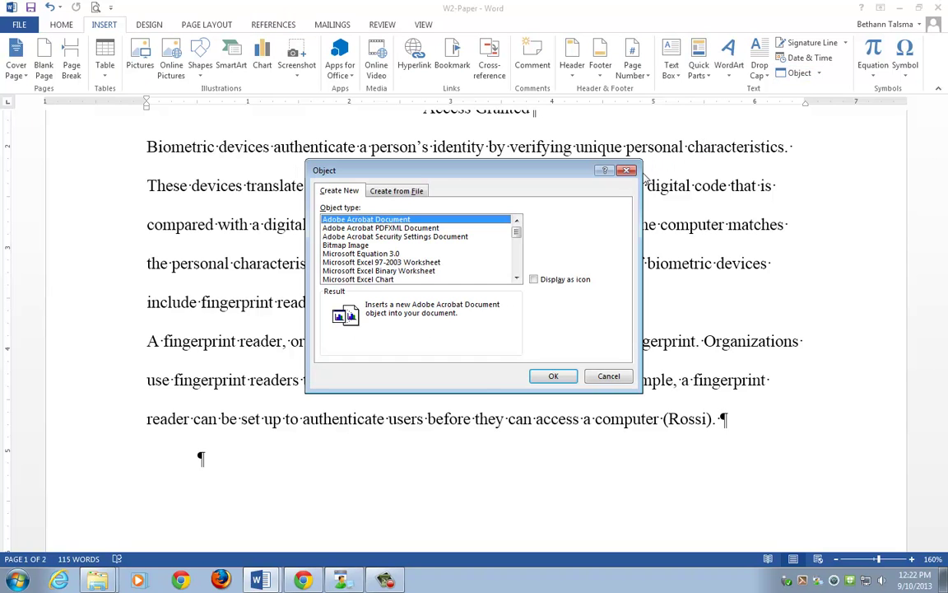
left_click(608, 376)
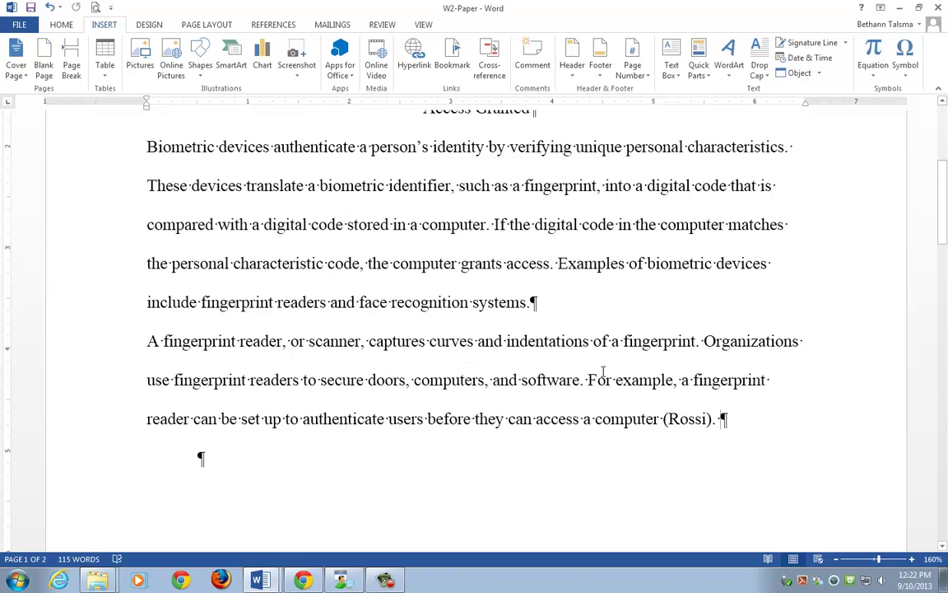
left_click(820, 73)
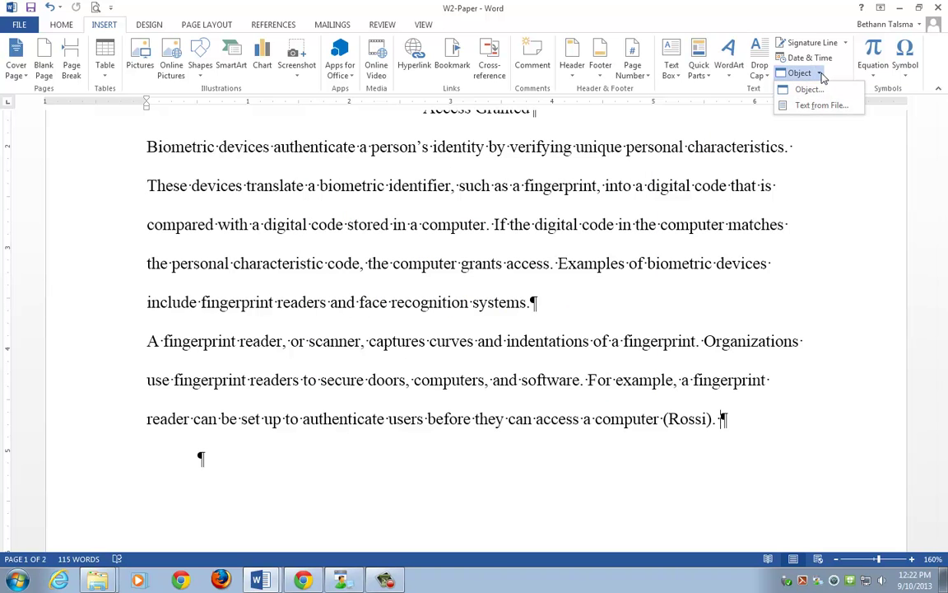
left_click(814, 107)
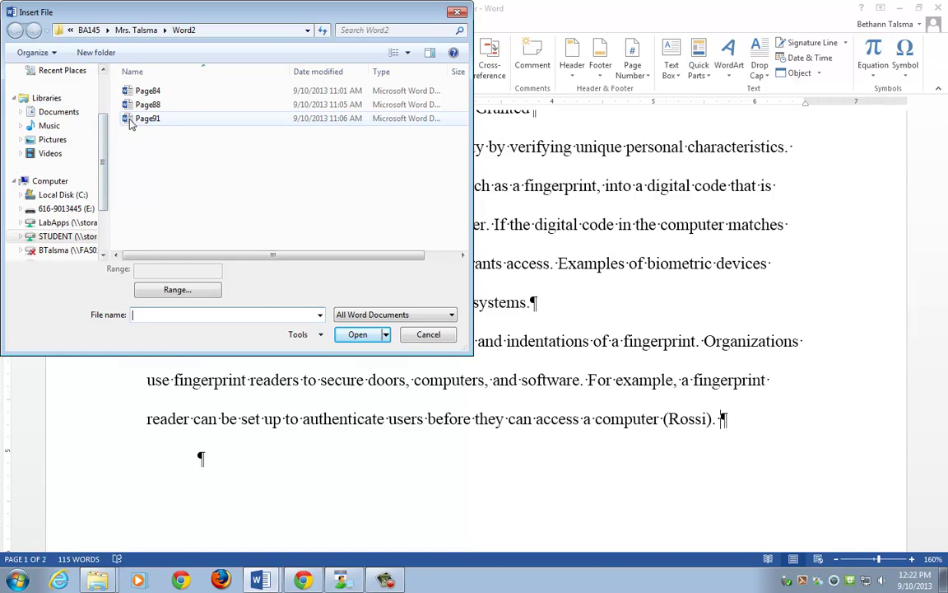
double_click(129, 122)
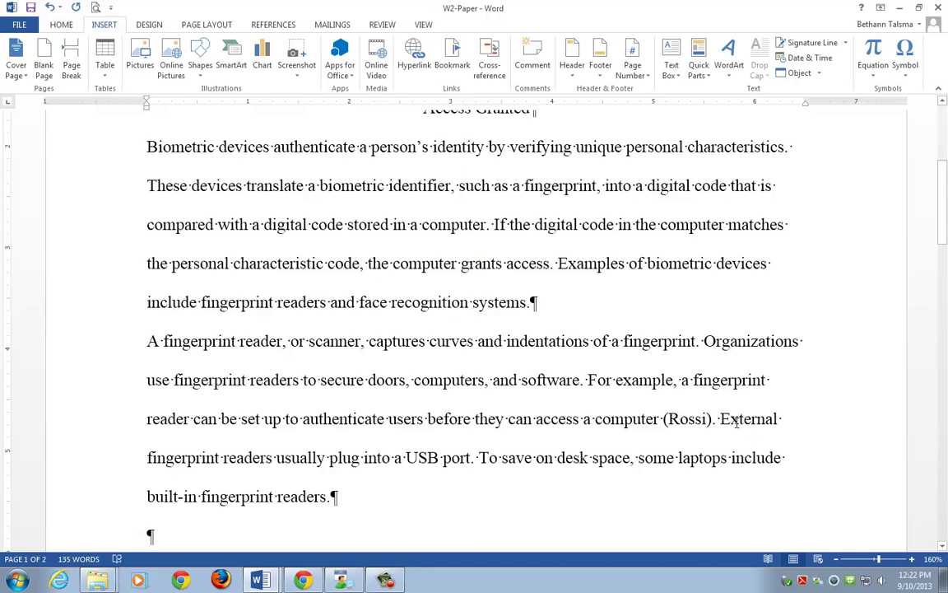
Step: Save the paper, remove the extra blank paragraph, and select the empty indented paragraph
key("ctrl+s")
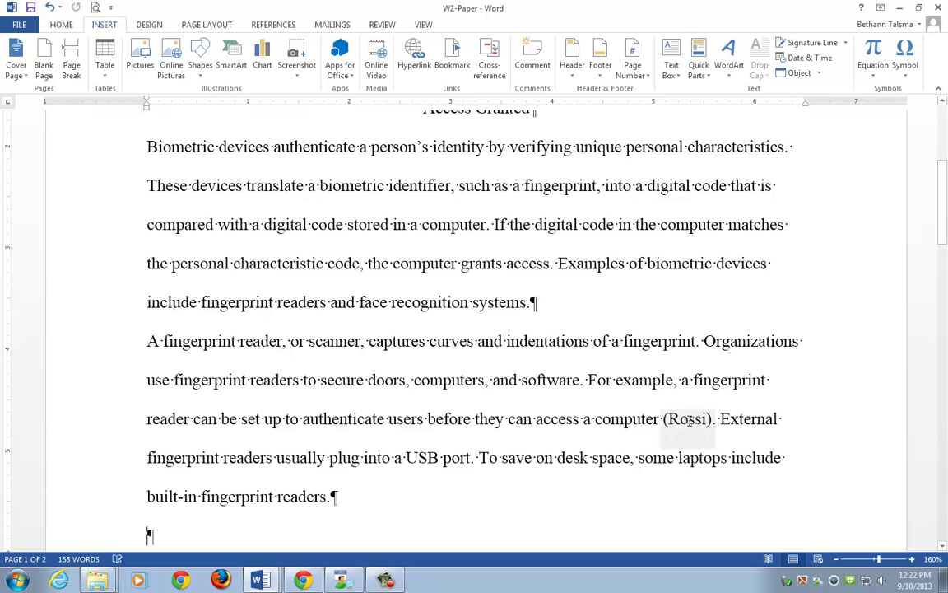
key("Return")
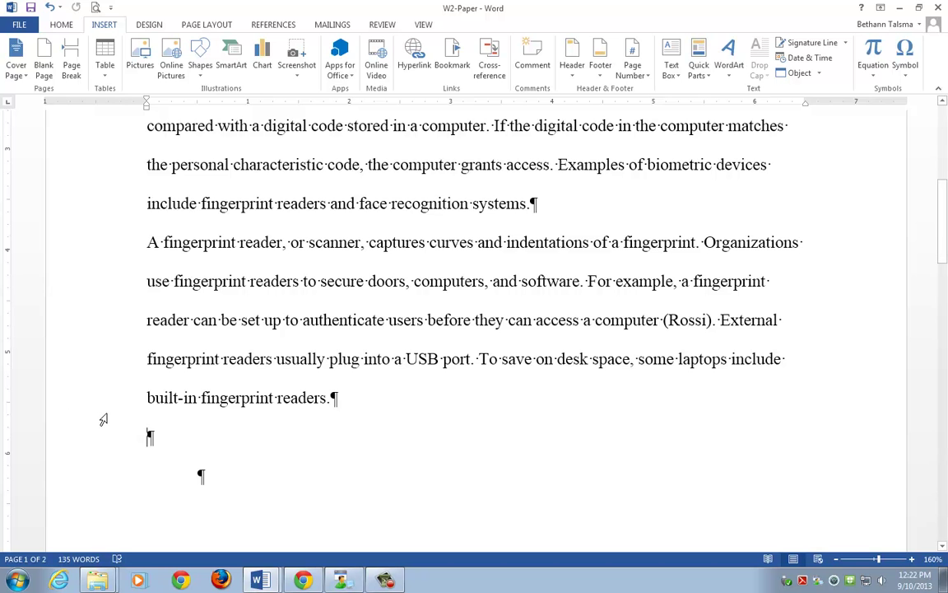
scroll(98, 416, "down", 1)
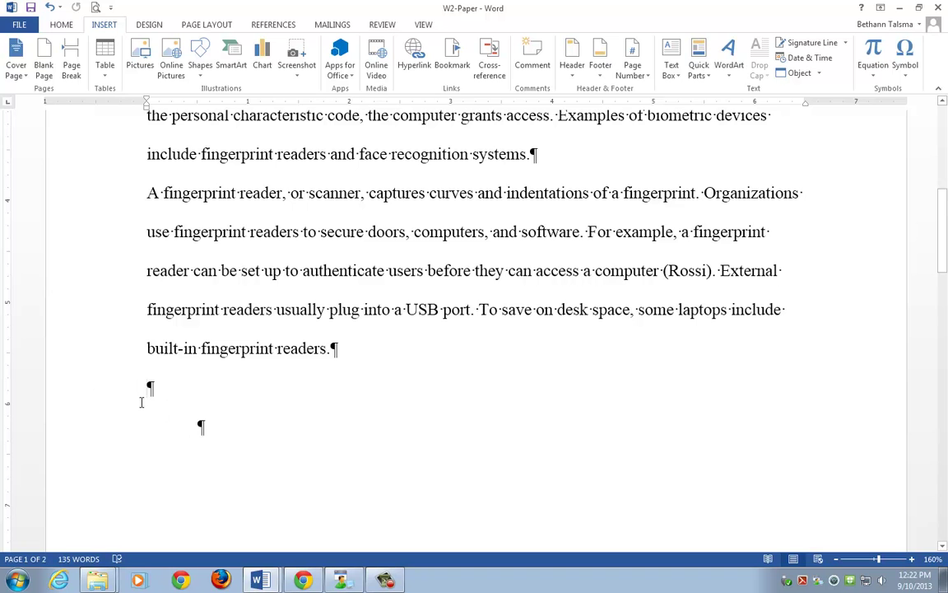
key("BackSpace")
left_click(93, 394)
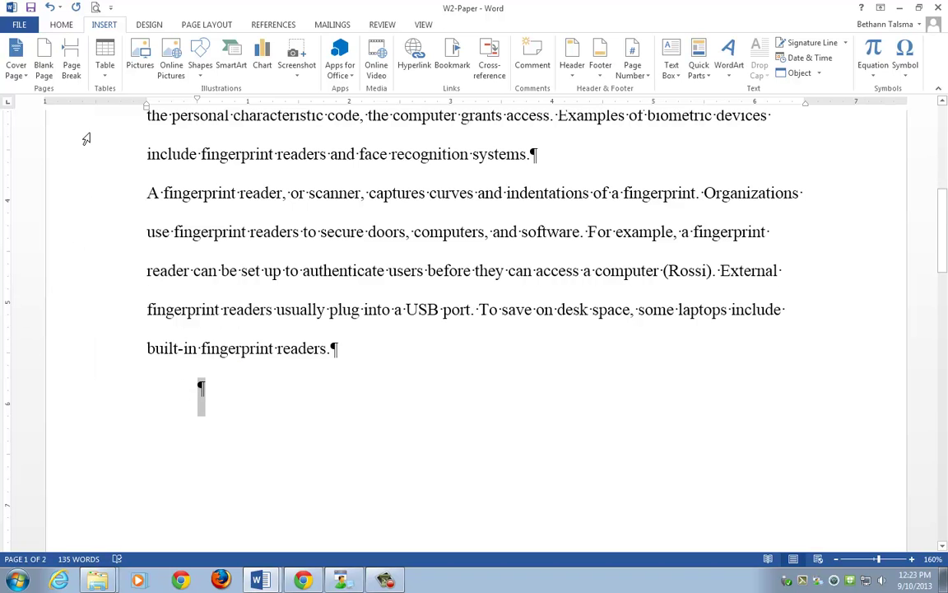
Step: Copy the empty paragraph's formatting with Format Painter onto the body paragraphs
left_click(58, 25)
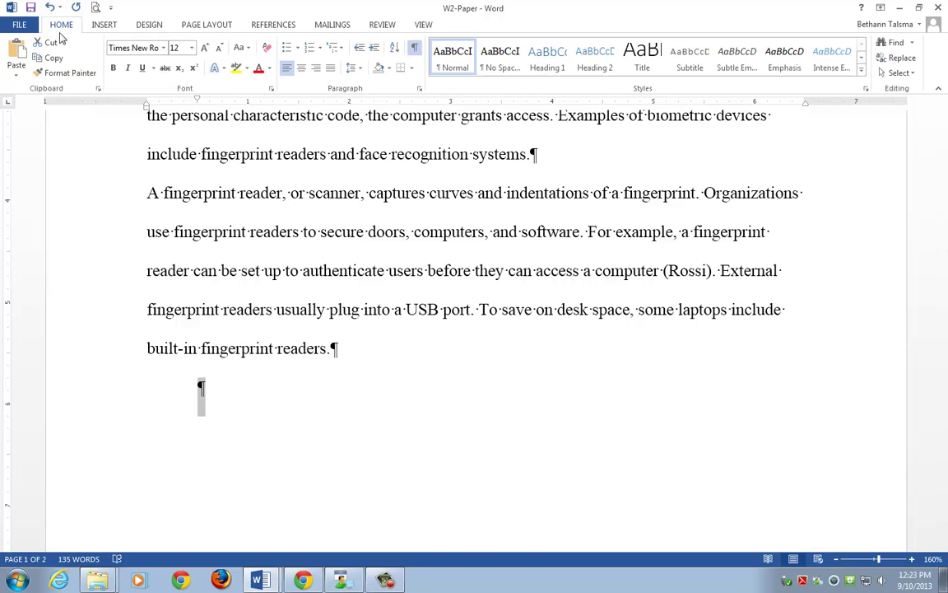
left_click(55, 74)
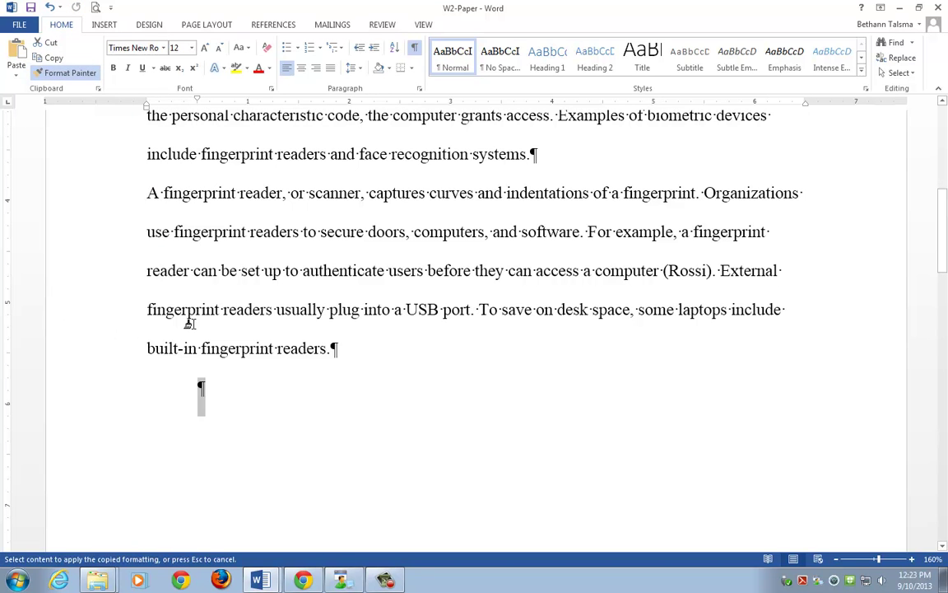
mouse_move(121, 316)
left_mouse_down()
mouse_move(195, 95)
mouse_move(226, 264)
mouse_move(210, 315)
mouse_move(202, 314)
left_mouse_up()
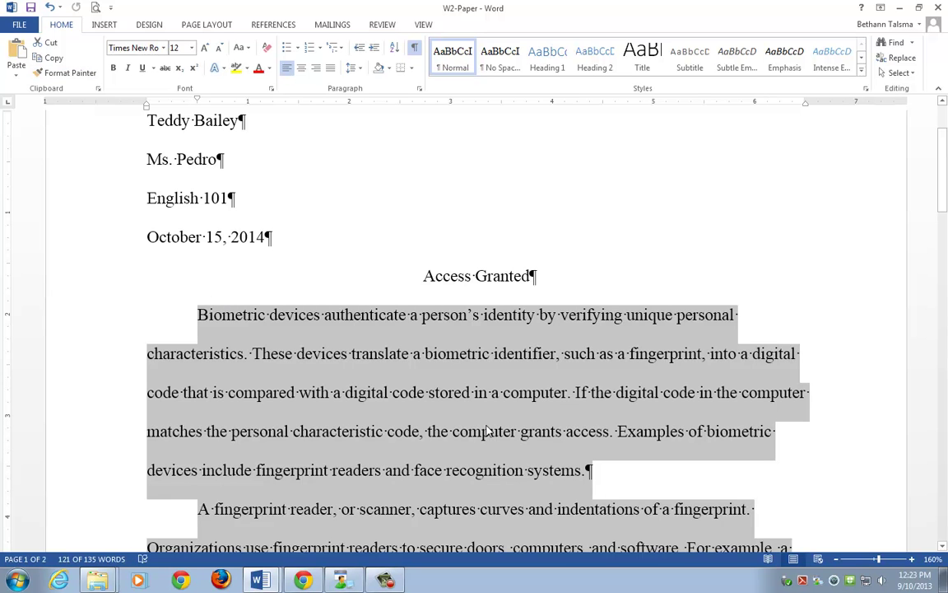
scroll(490, 411, "down", 5)
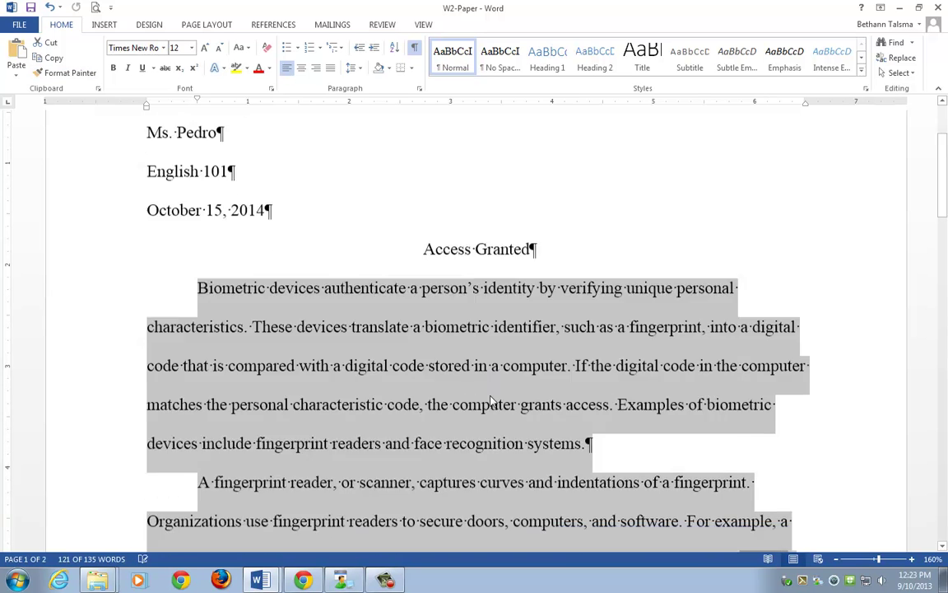
scroll(492, 393, "down", 2)
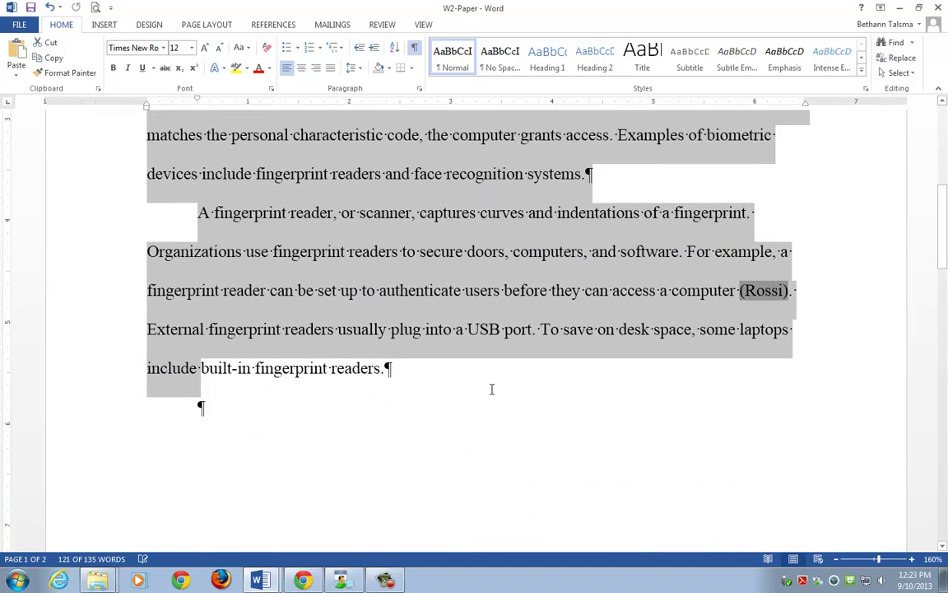
Step: Reapply the first-line indent to both body paragraphs, then deselect them
left_click(143, 412)
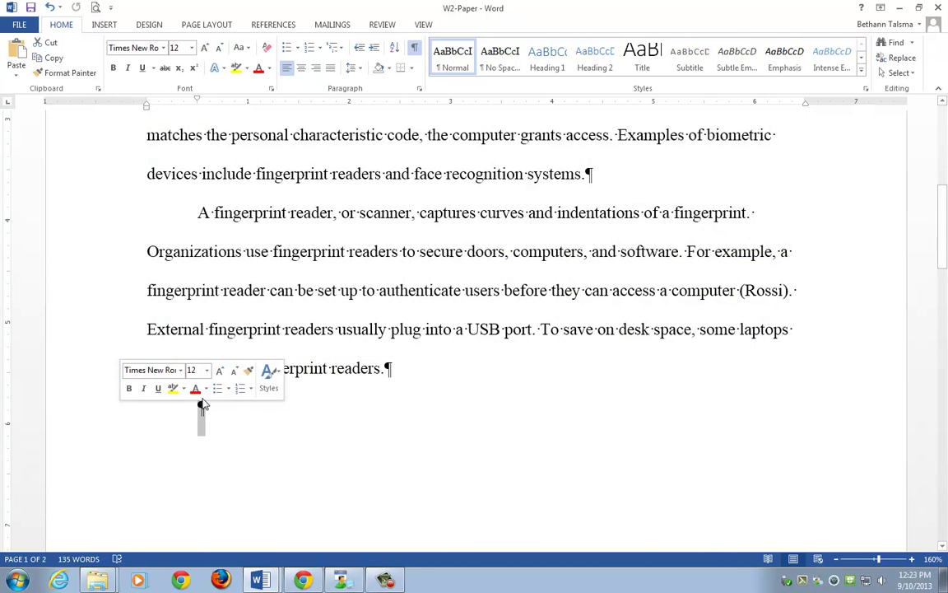
left_click(62, 76)
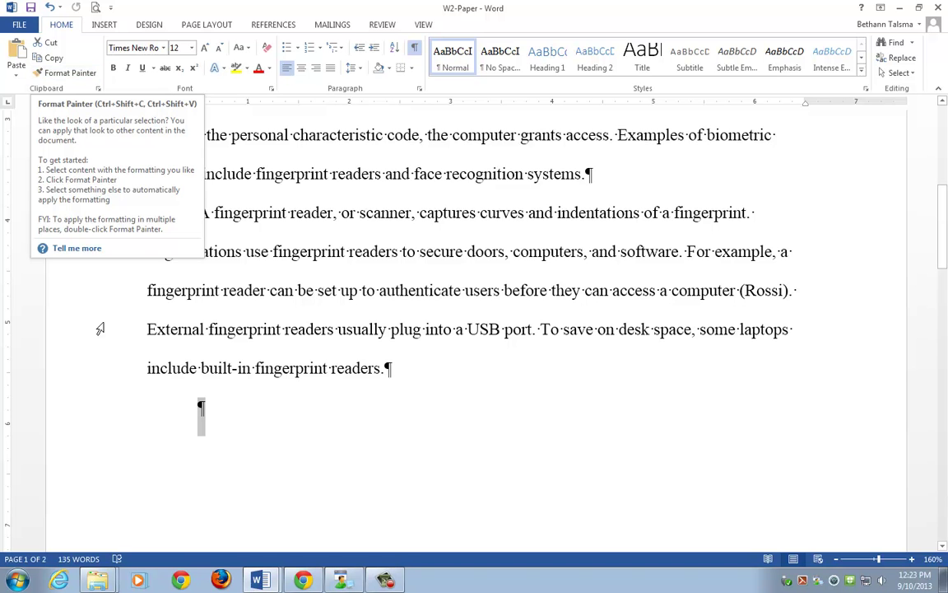
mouse_move(101, 340)
left_mouse_down()
mouse_move(152, 104)
mouse_move(136, 99)
mouse_move(131, 365)
mouse_move(138, 338)
left_mouse_up()
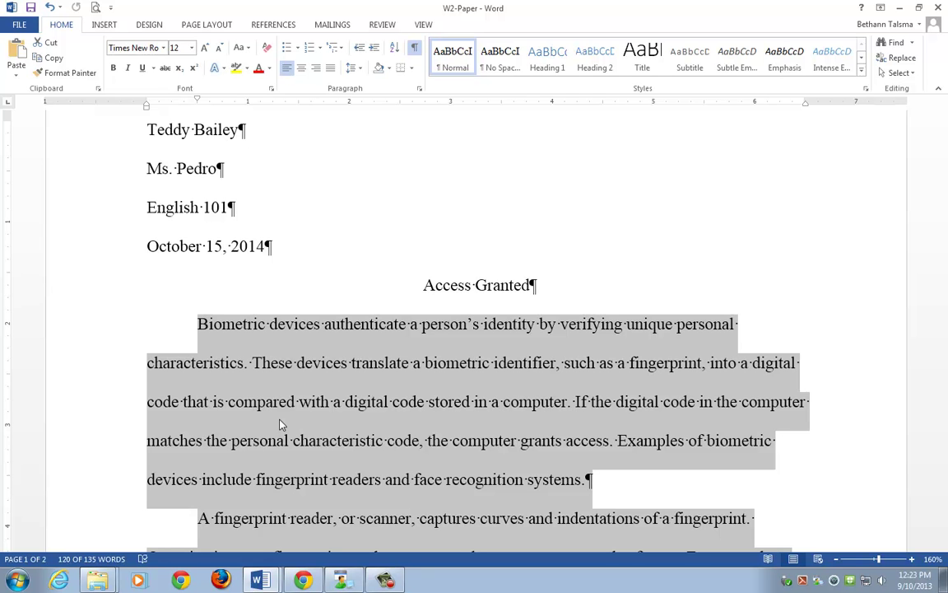
scroll(420, 415, "down", 3)
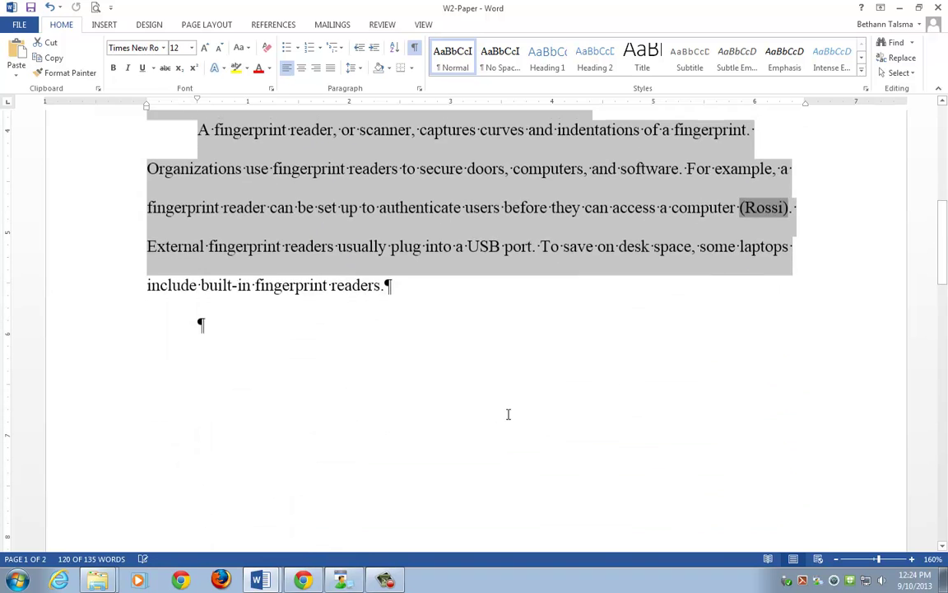
left_click(441, 309)
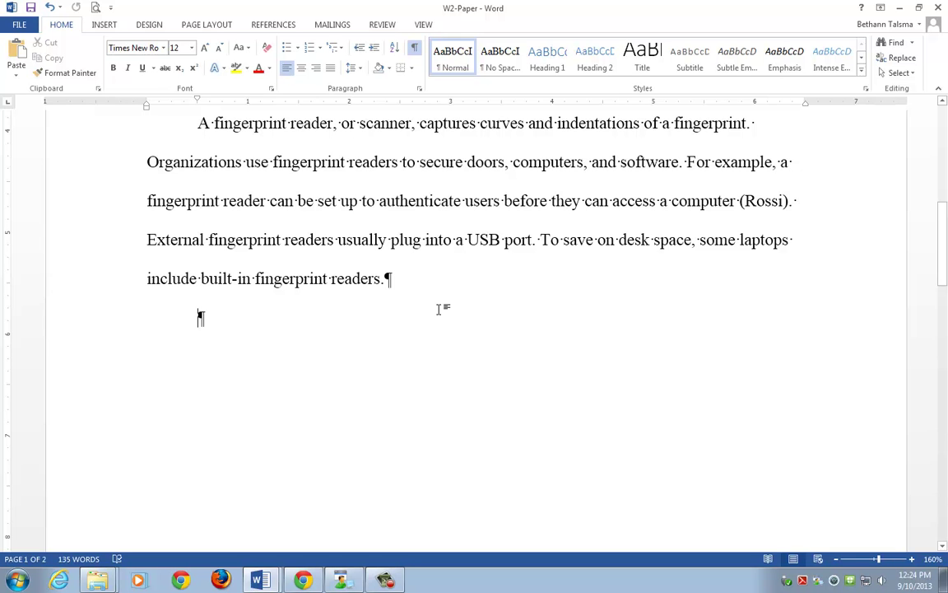
key("Left")
key("F10")
left_click(184, 163)
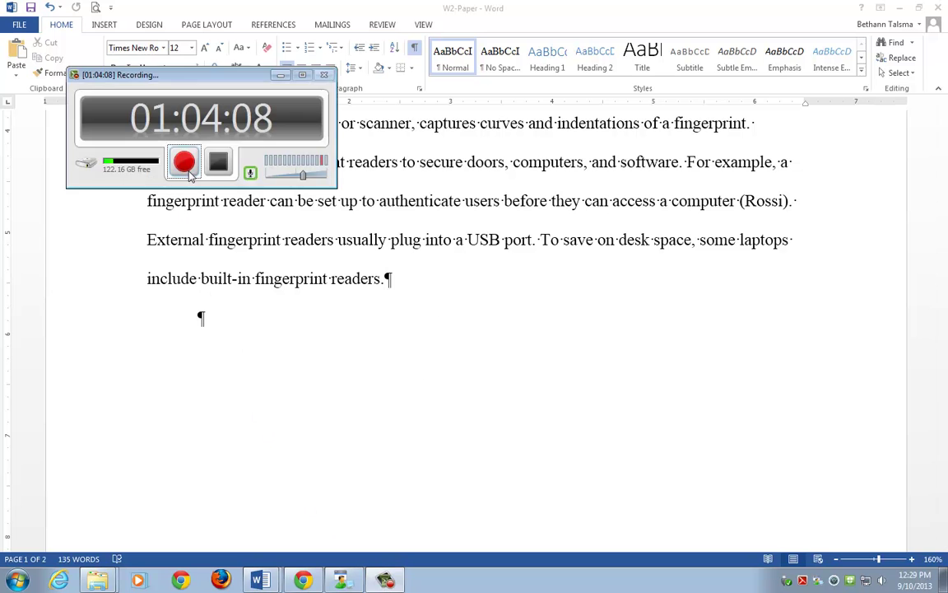
left_click(186, 164)
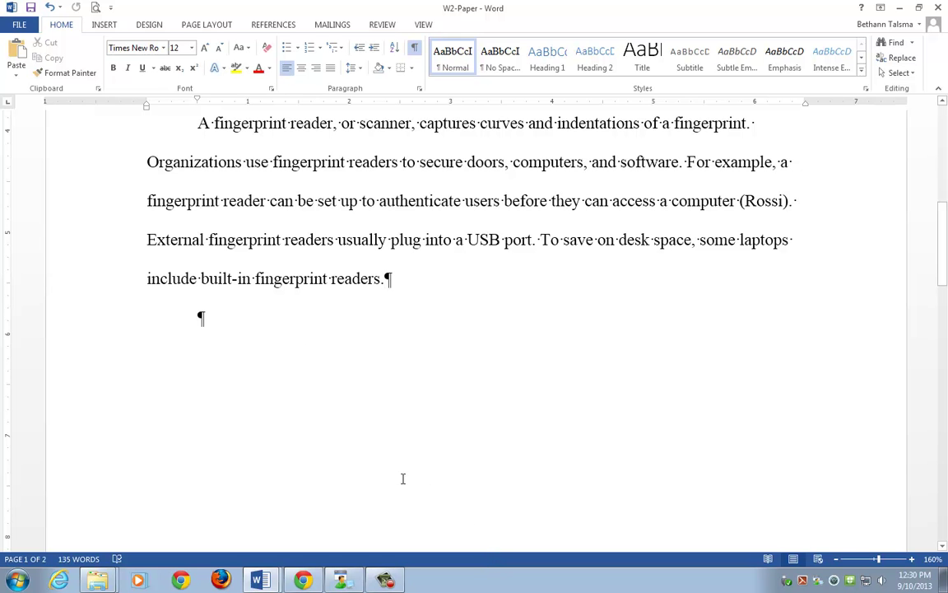
Step: Switch to the REFERENCES ribbon tab to bring up the footnote and citation tools
left_click(264, 25)
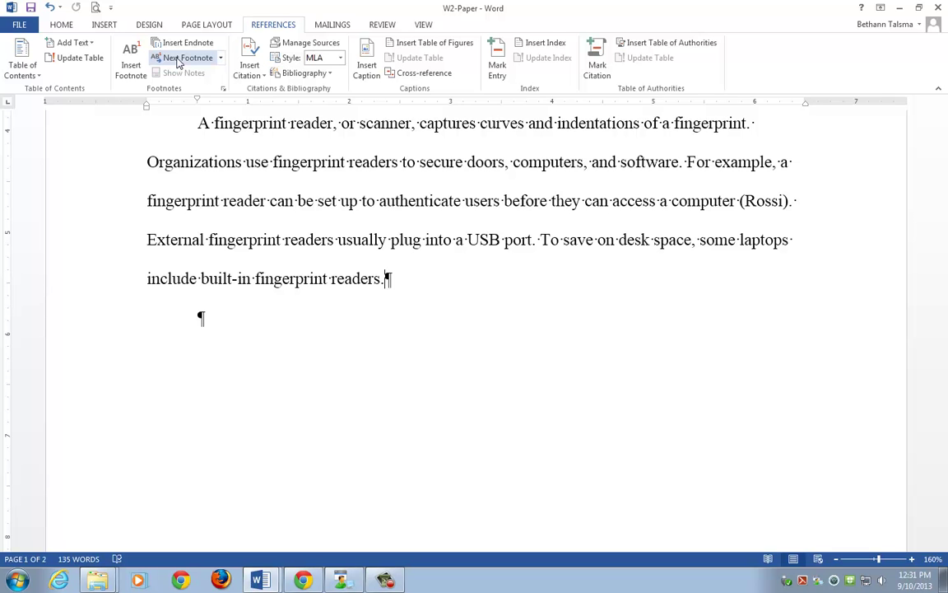
Step: Insert footnote 1 after 'readers.' and begin its sentence on fingerprint readers performing different functions
left_click(128, 66)
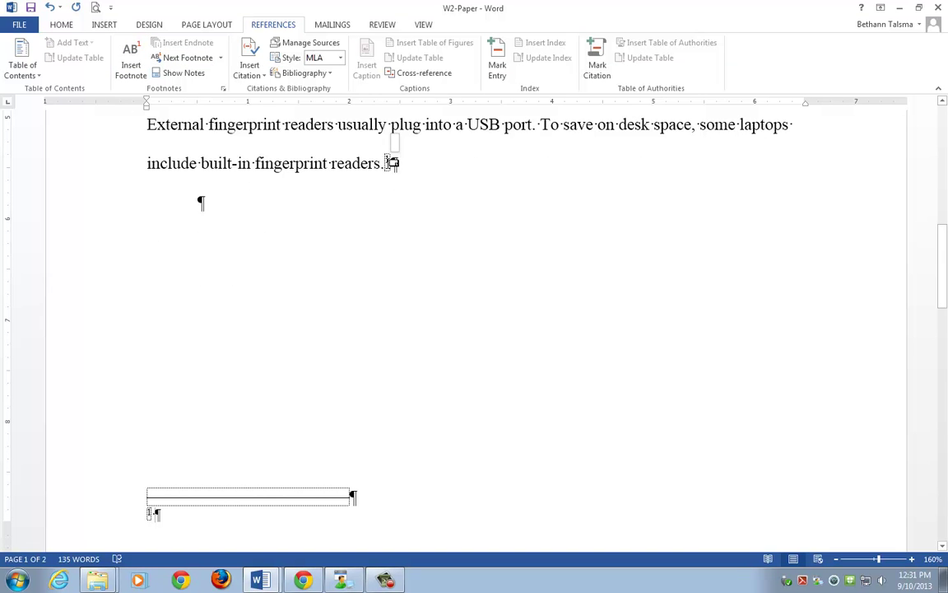
scroll(205, 470, "down", 4)
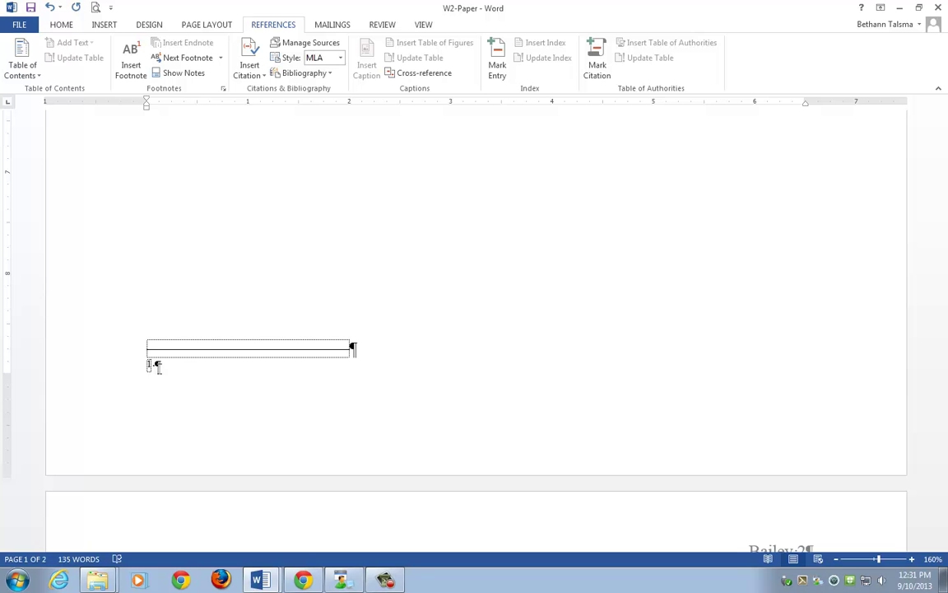
type("Nadeer and White state that fingerpr")
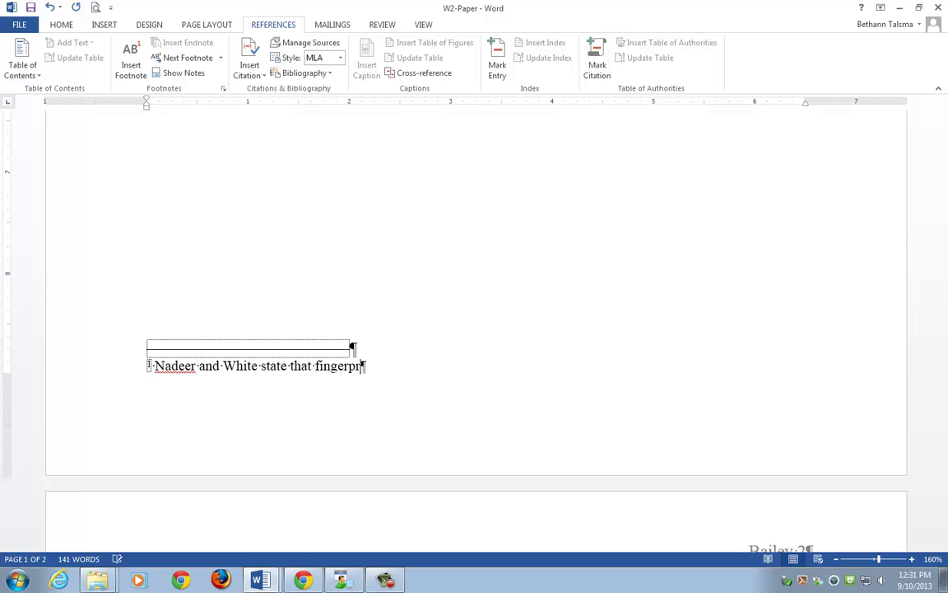
type("int readers can performdif")
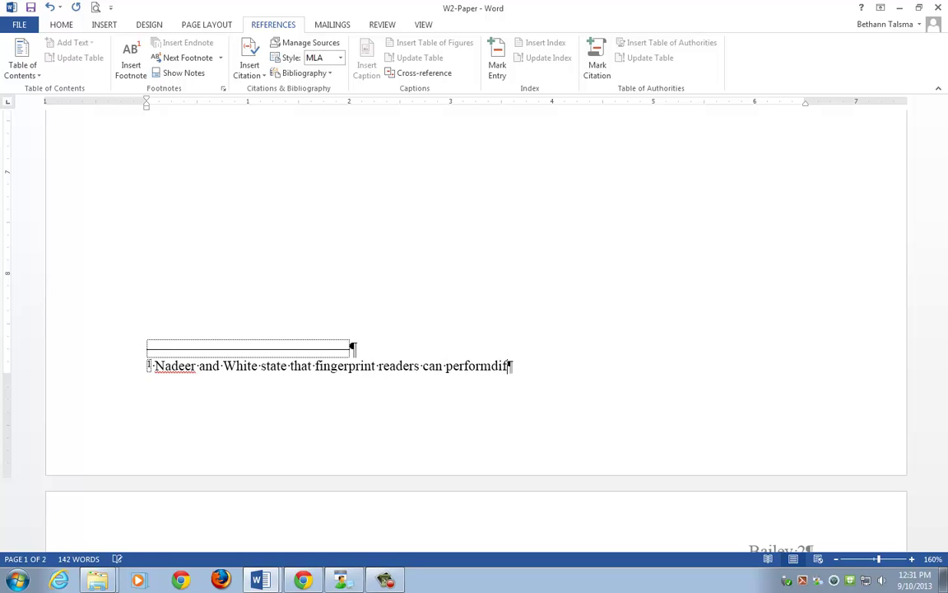
type("ferent functinos for d")
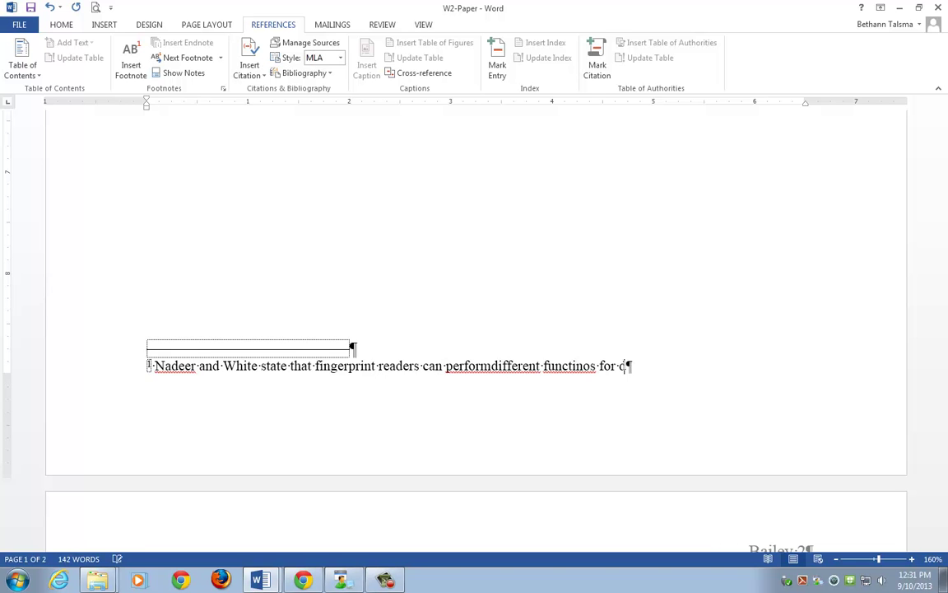
type("ifferent fingers; for e")
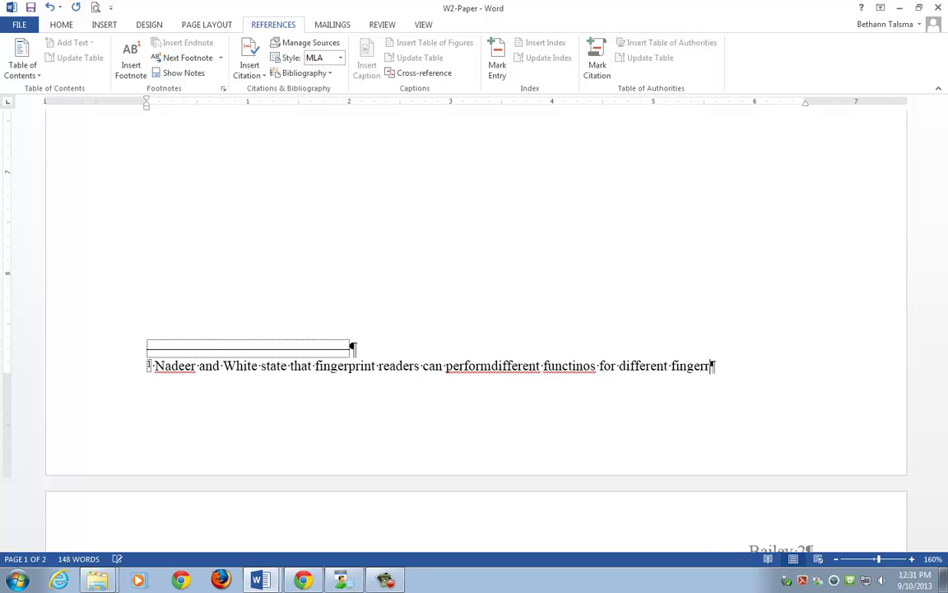
type("xamp")
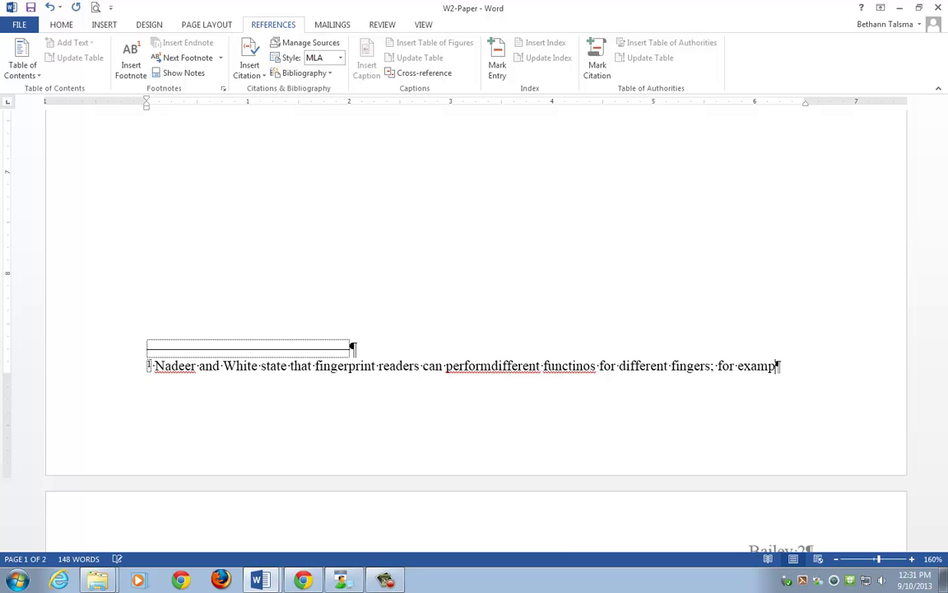
type("le, one finger runs ")
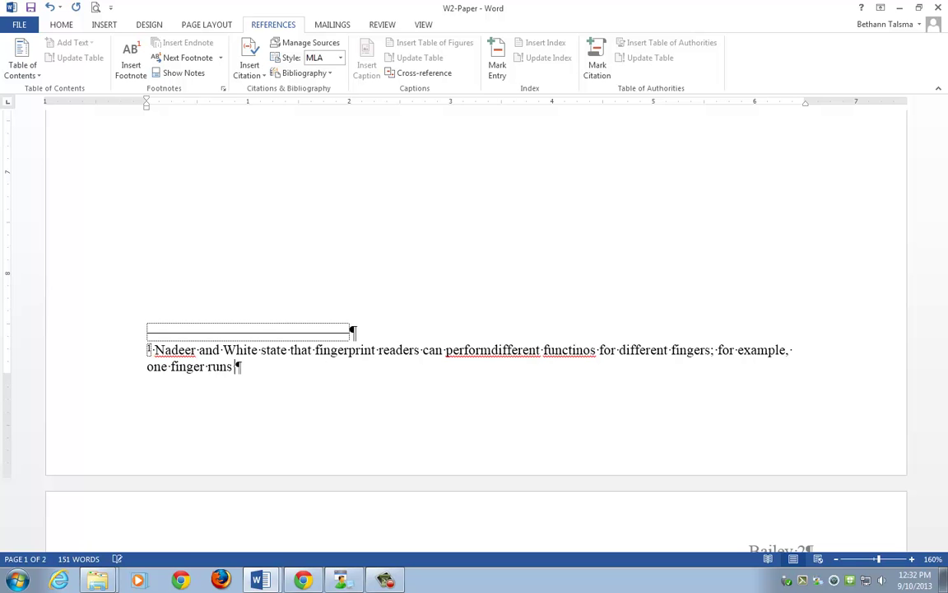
type("a program and another fi")
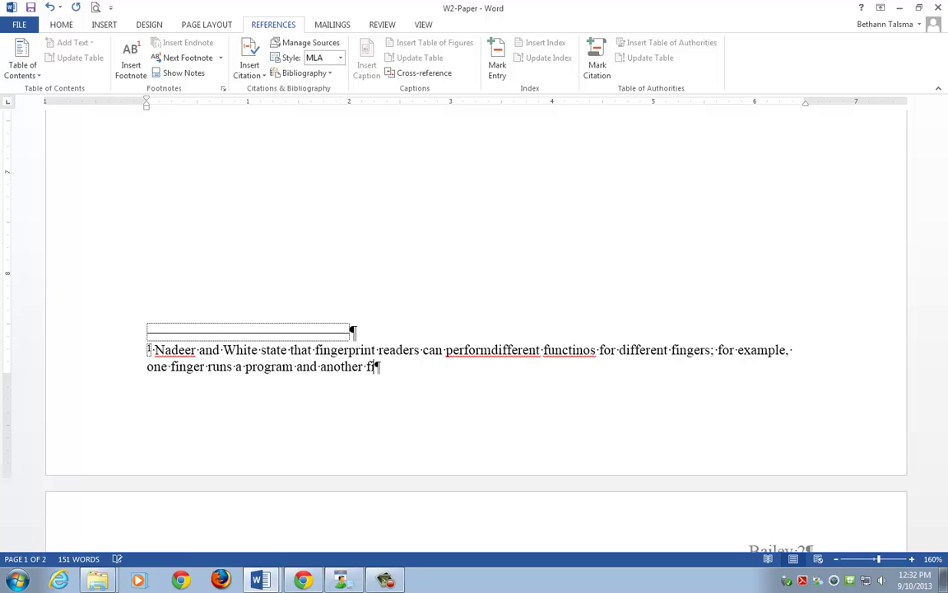
type("nger shuts down the computer.")
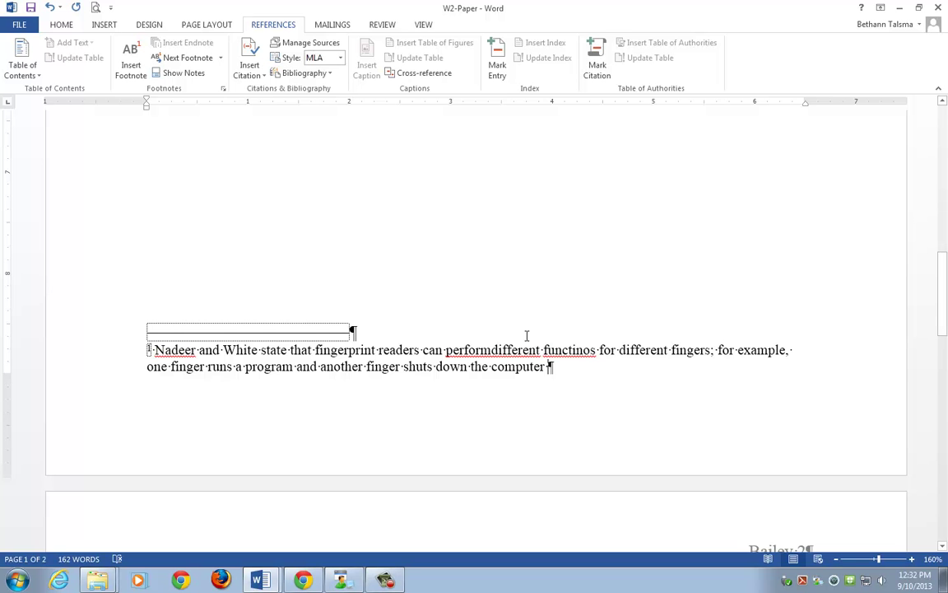
Step: Correct 'performdifferent' and 'functinos' in the footnote using spelling suggestions, then save the document
right_click(504, 352)
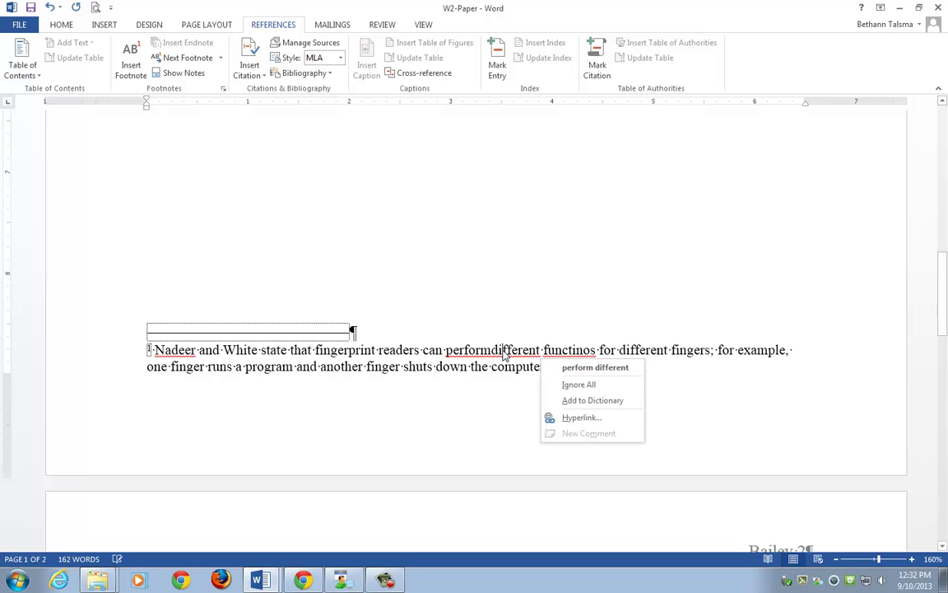
left_click(569, 367)
right_click(572, 353)
left_click(613, 367)
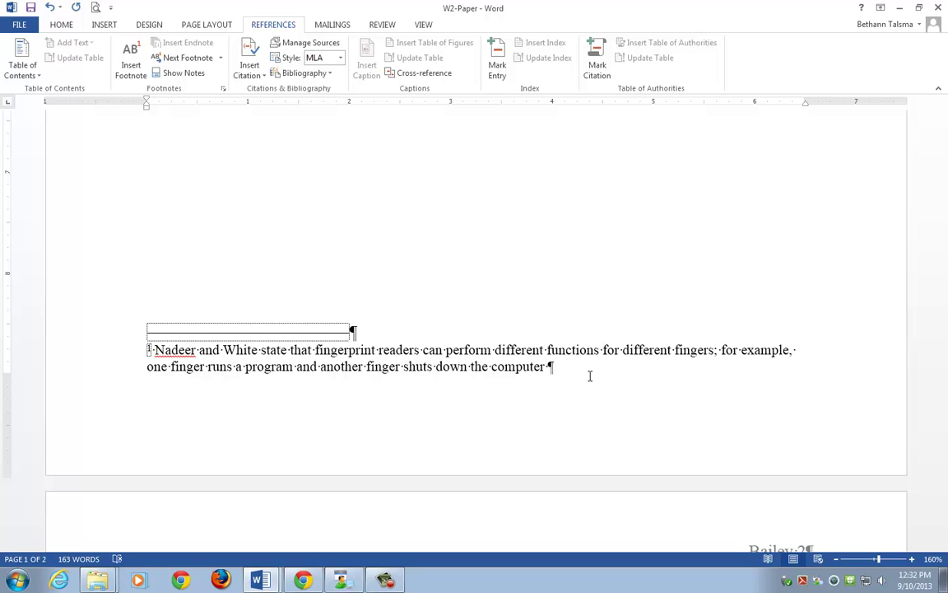
key("ctrl+s")
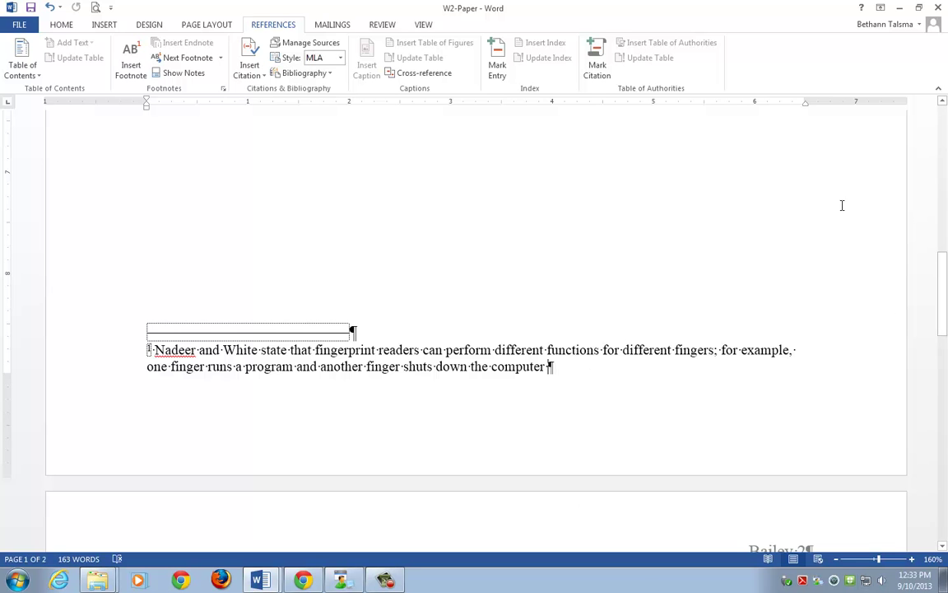
Step: End the footnote with a new placeholder citation named for the lead author, followed by a period
left_click(247, 62)
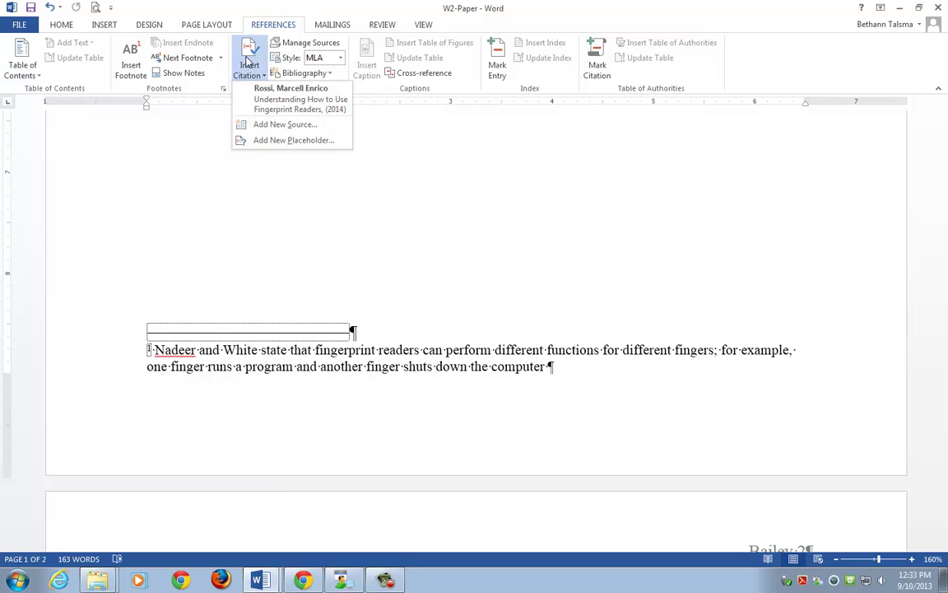
left_click(266, 141)
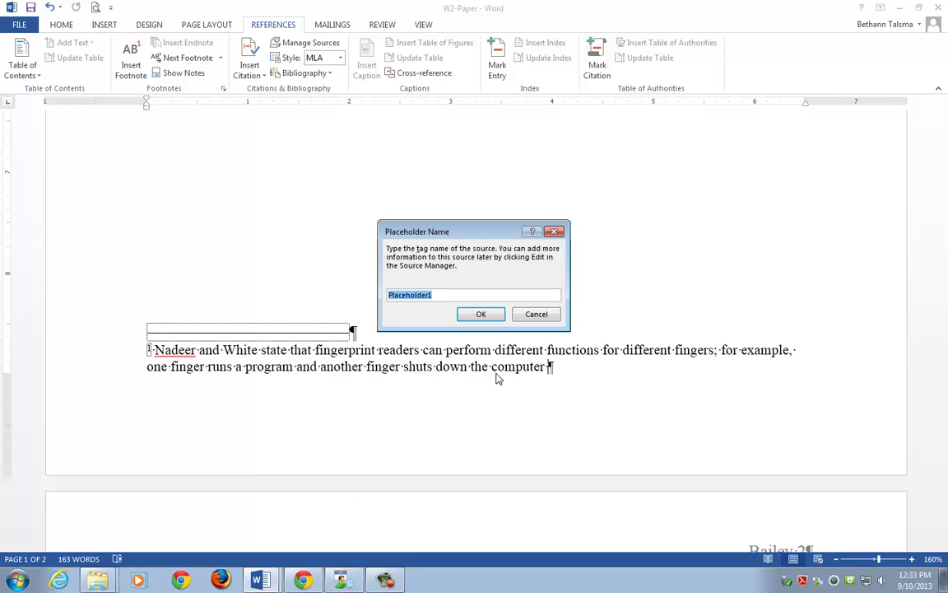
type("Nadeer")
key("Return")
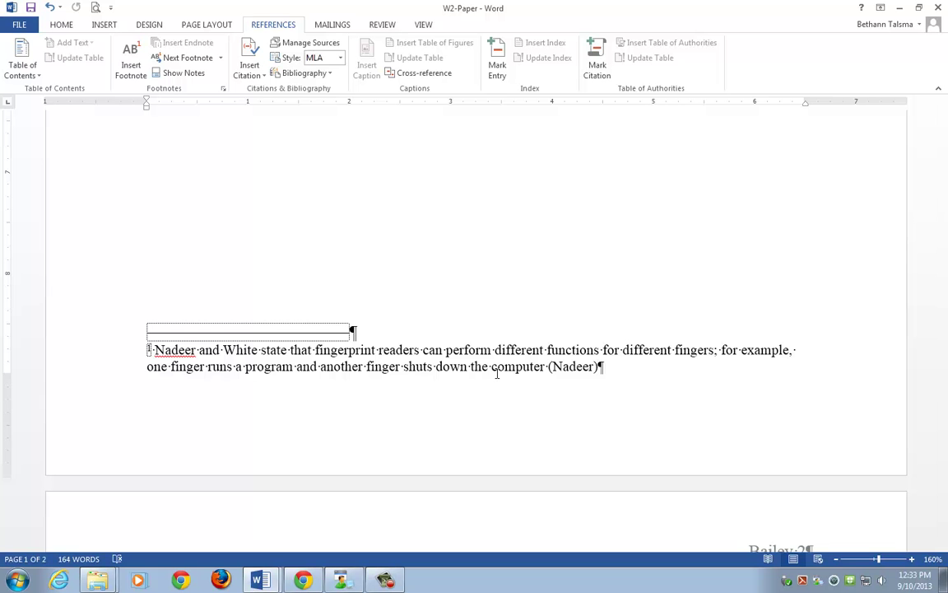
type(".")
Step: On the HOME tab, browse the full Styles gallery, then bring up the footnote text's shortcut menu
left_click(61, 25)
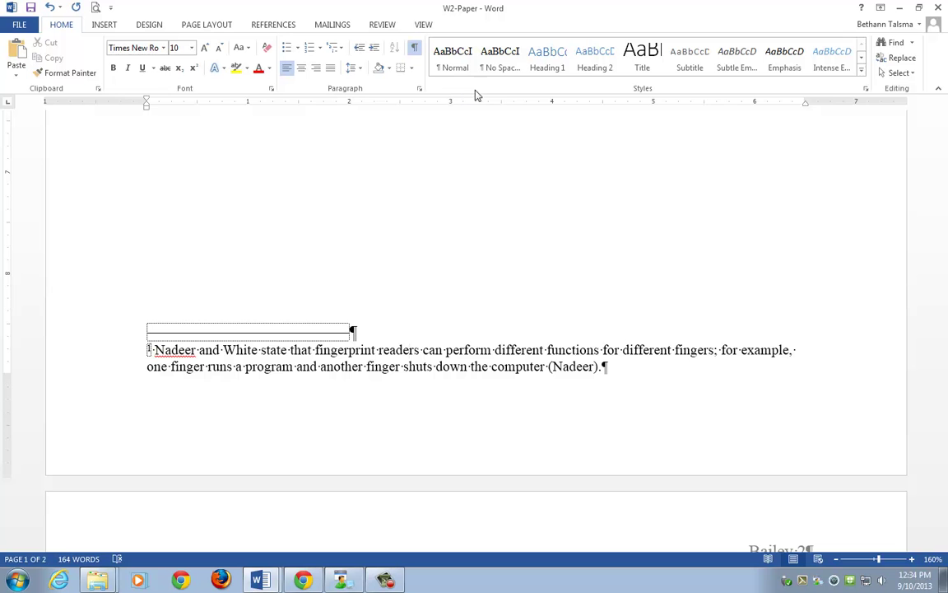
left_click(861, 73)
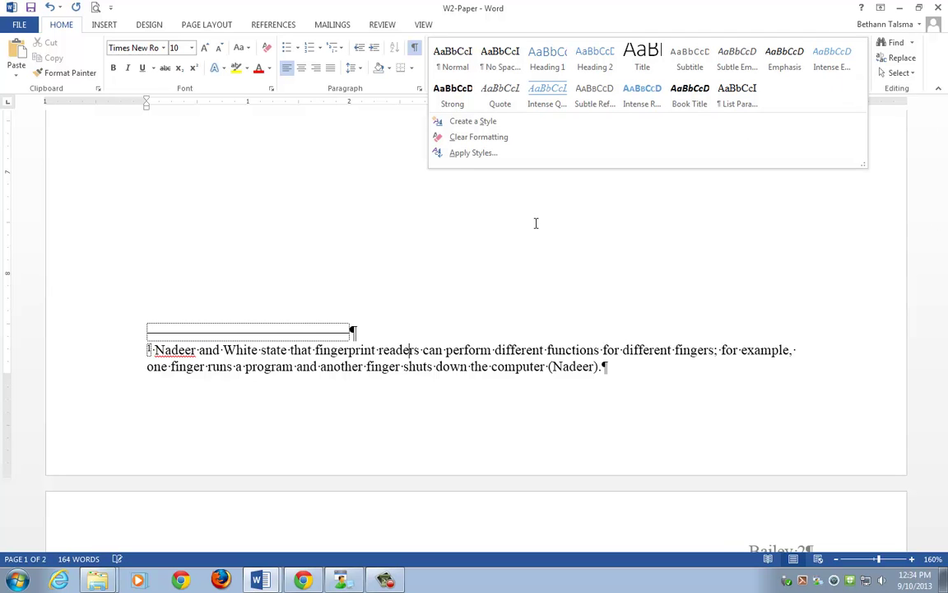
left_click(221, 321)
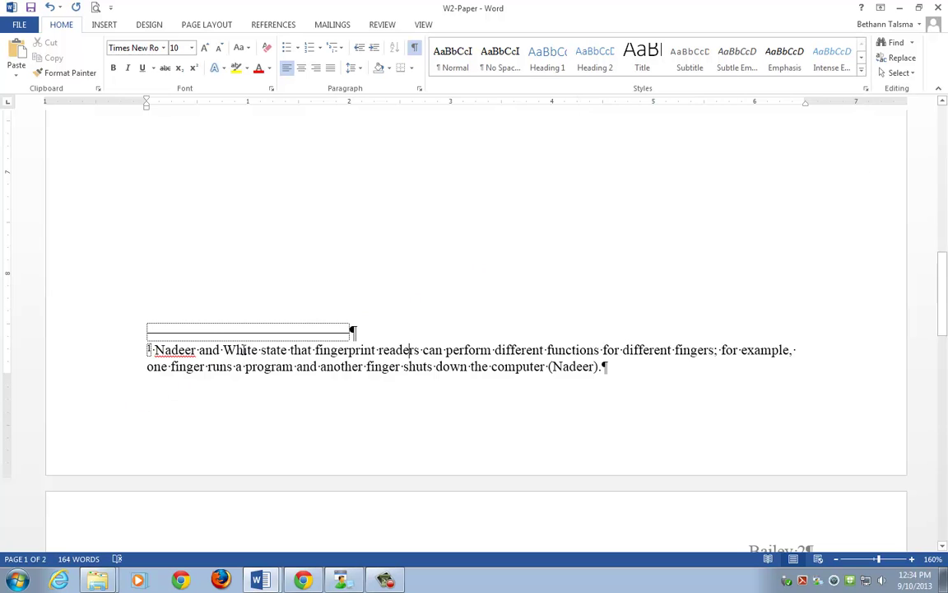
right_click(244, 354)
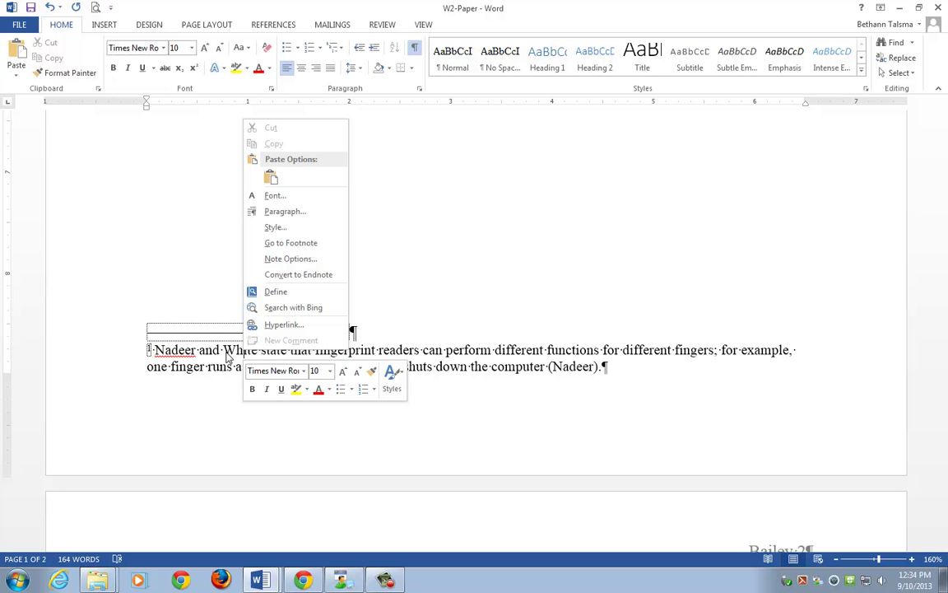
Step: Modify the Footnote Text style to 12 pt and open its further Format options
left_click(269, 233)
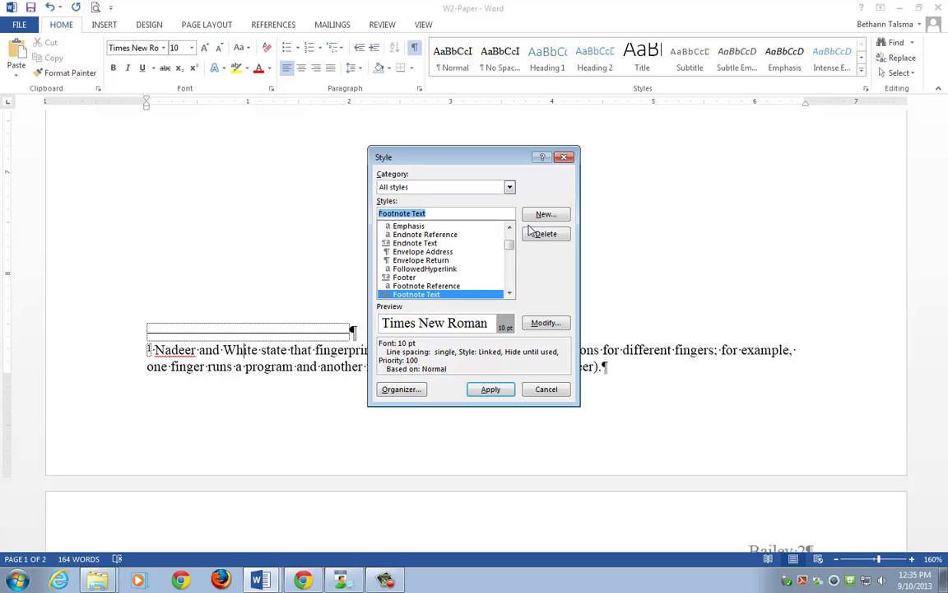
left_click(544, 324)
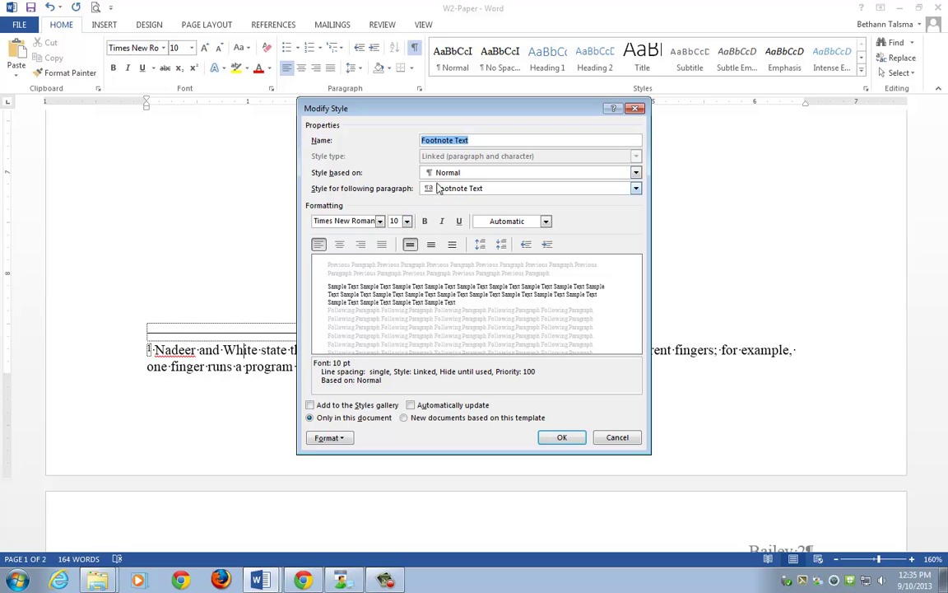
left_click(407, 220)
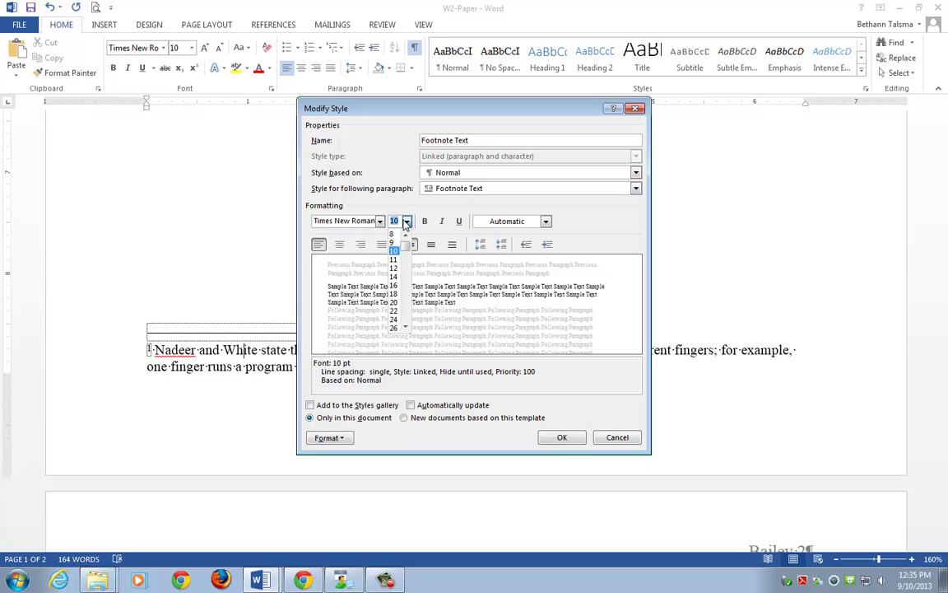
left_click(394, 266)
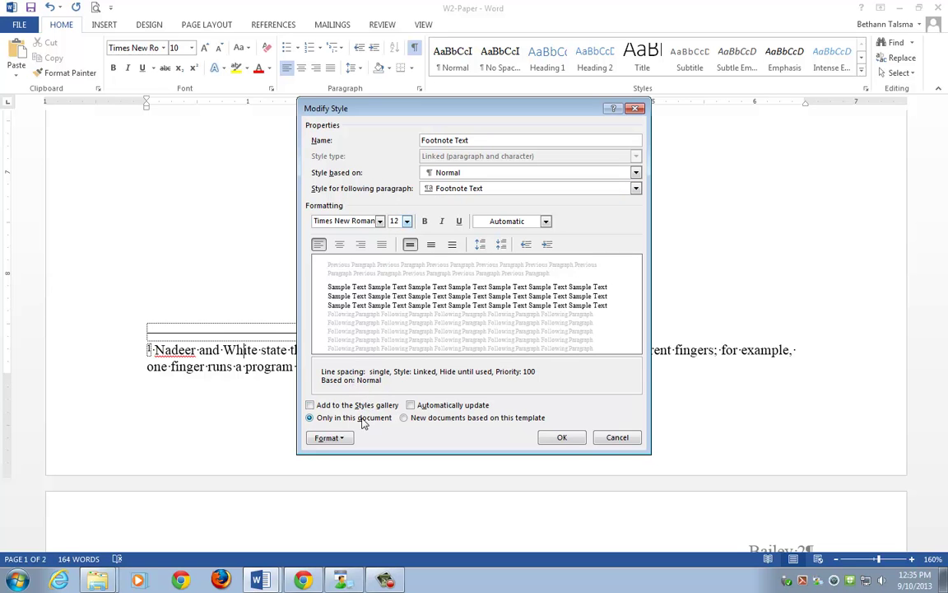
left_click(348, 438)
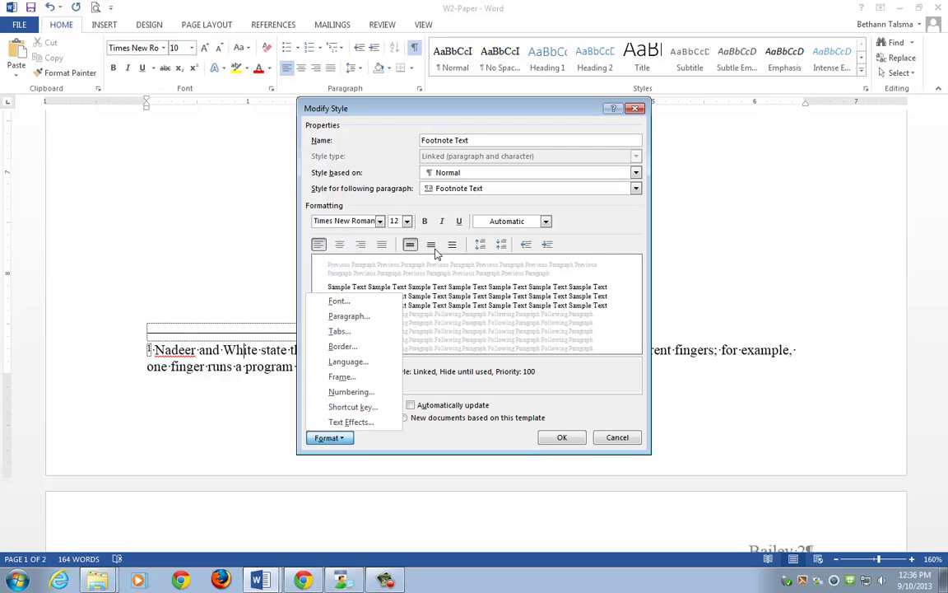
Step: Give the Footnote Text style double spacing and a 0.5" first-line indent, then apply it to the footnote
left_click(349, 317)
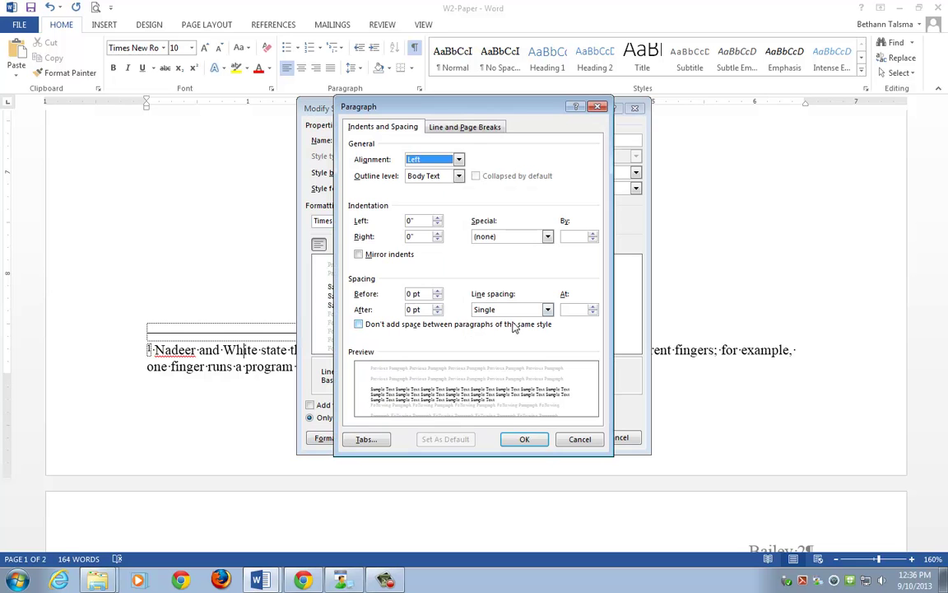
left_click(547, 309)
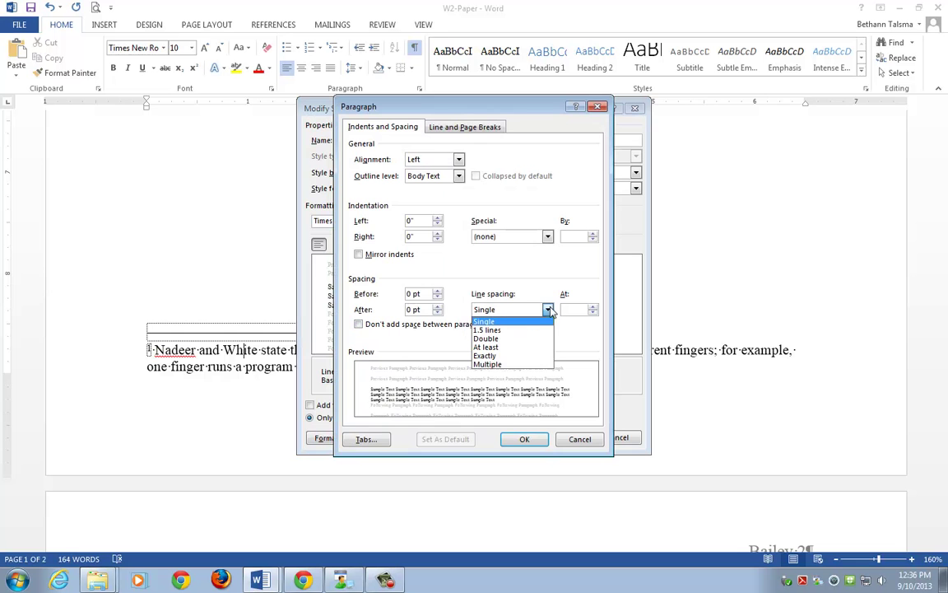
left_click(510, 340)
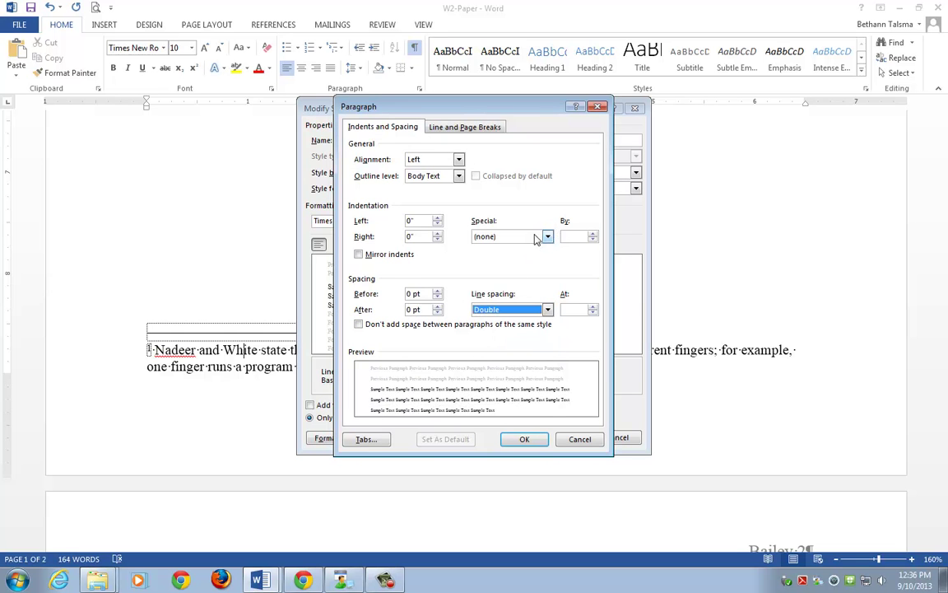
left_click(547, 237)
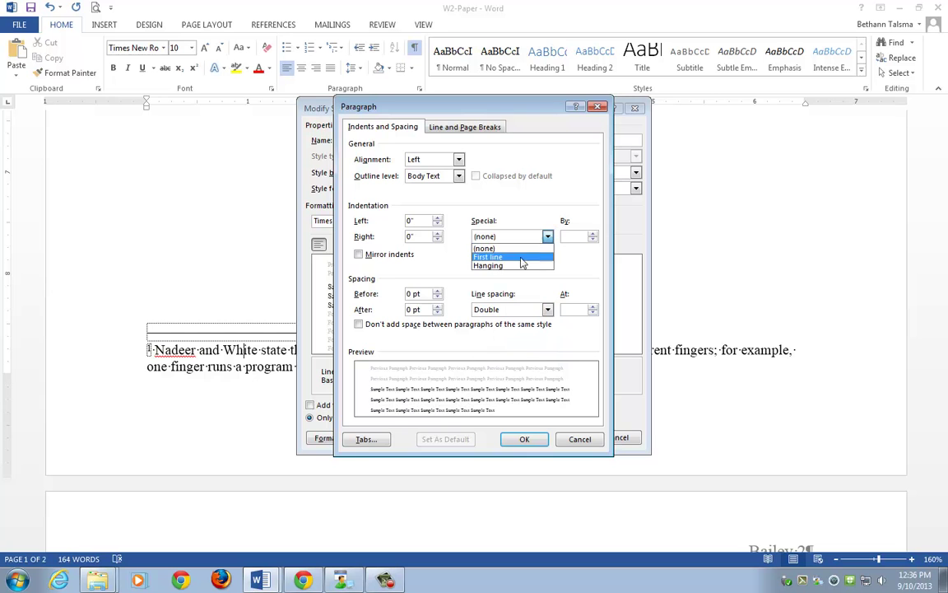
left_click(521, 258)
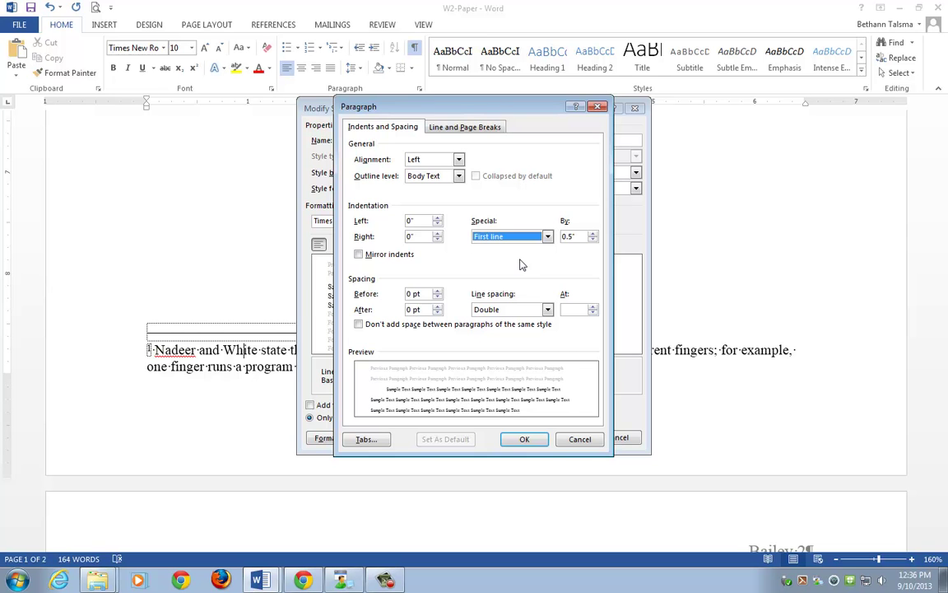
left_click(525, 442)
left_click(550, 439)
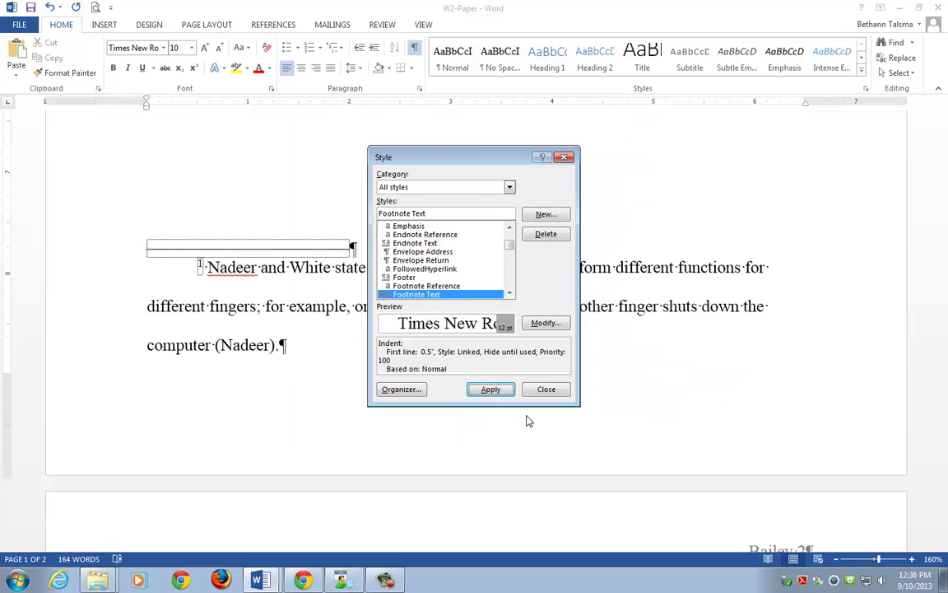
left_click(491, 390)
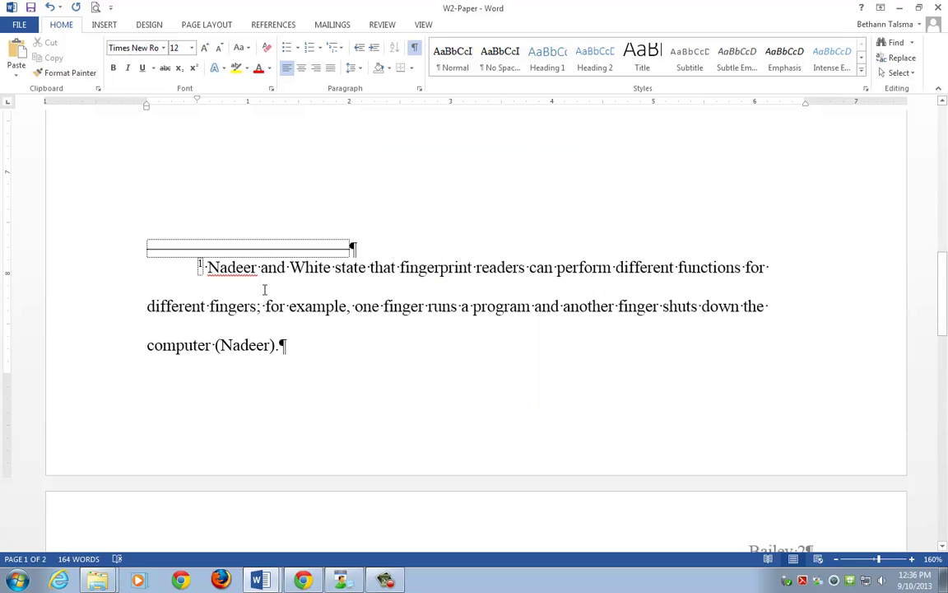
Step: Select the footnote's parenthetical citation and open its options menu from the REFERENCES tab
left_click(385, 580)
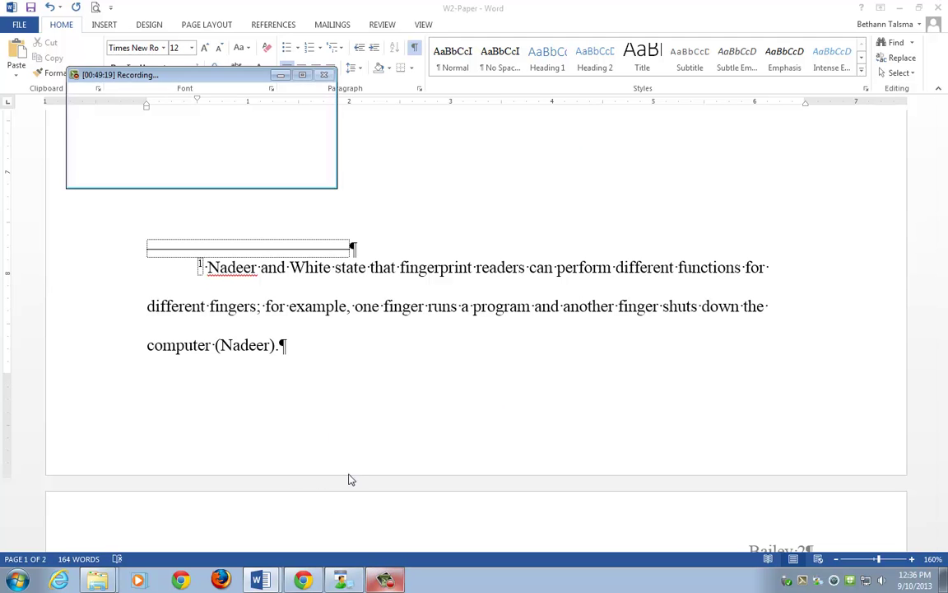
left_click(184, 164)
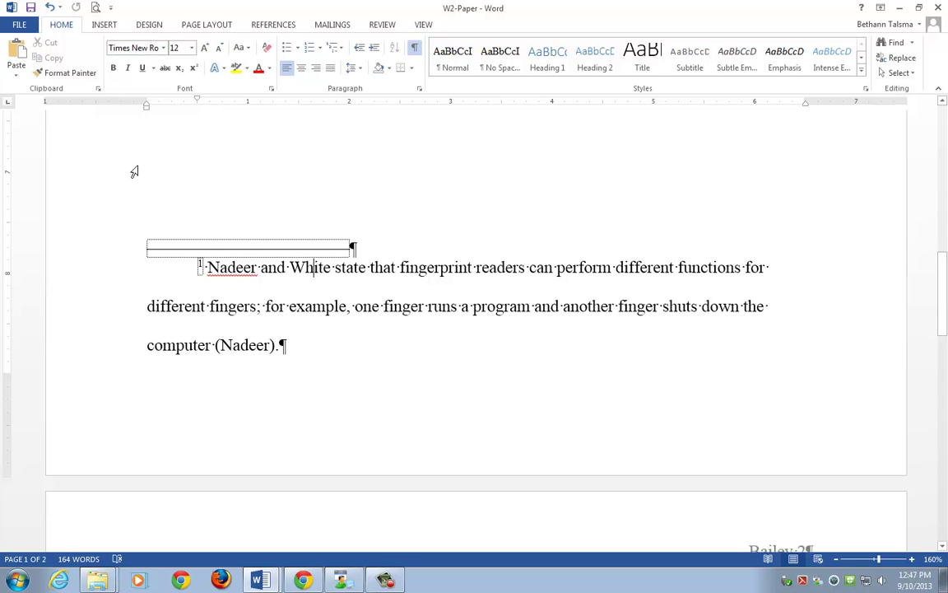
left_click(232, 345)
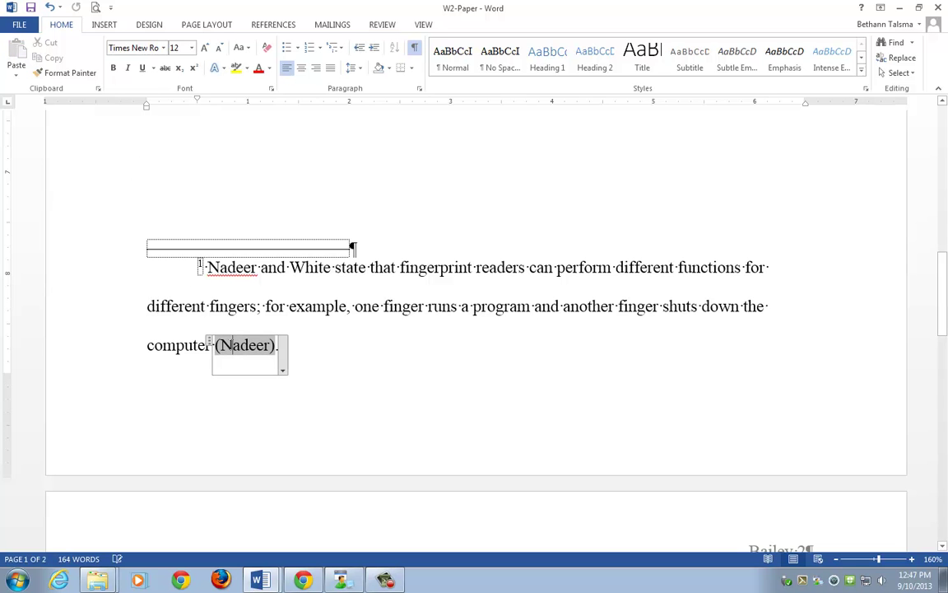
left_click(276, 24)
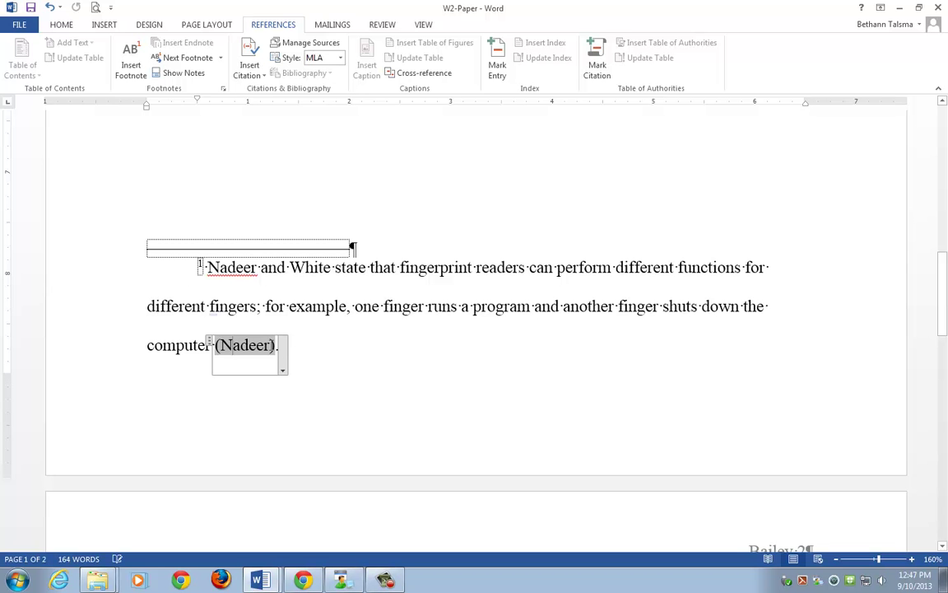
left_click(283, 360)
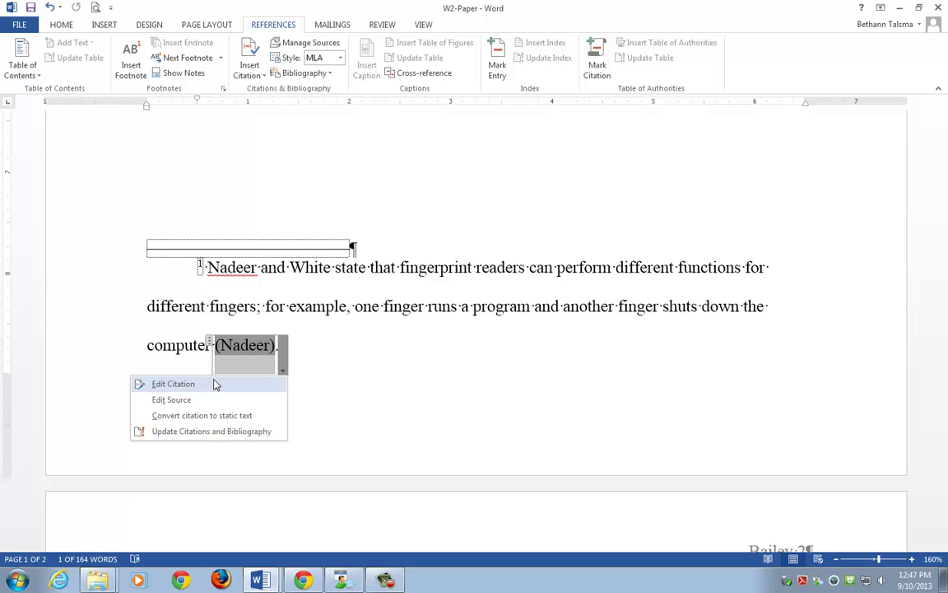
Step: Edit the citation's source and set its type of source to Book
left_click(180, 399)
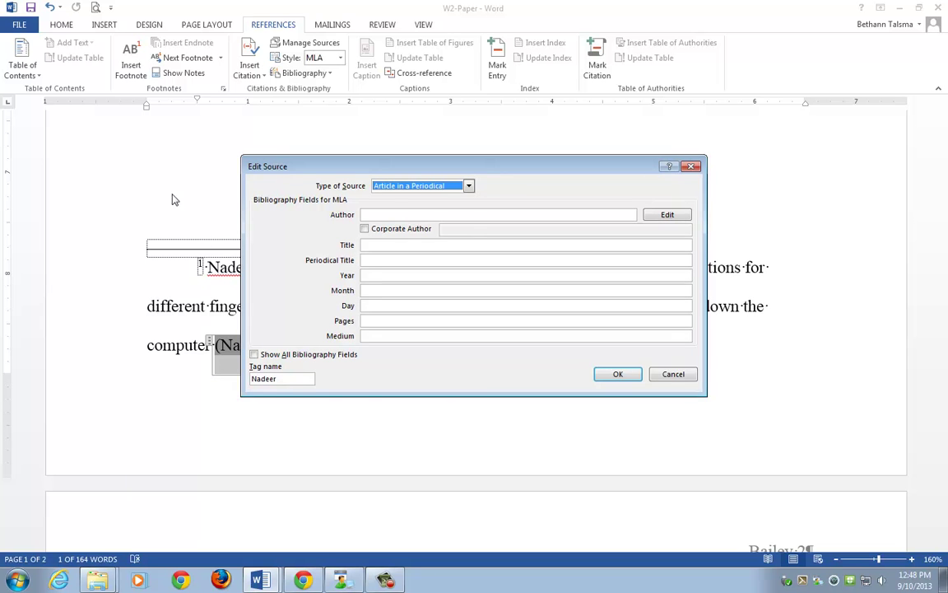
left_click(411, 186)
left_click(407, 198)
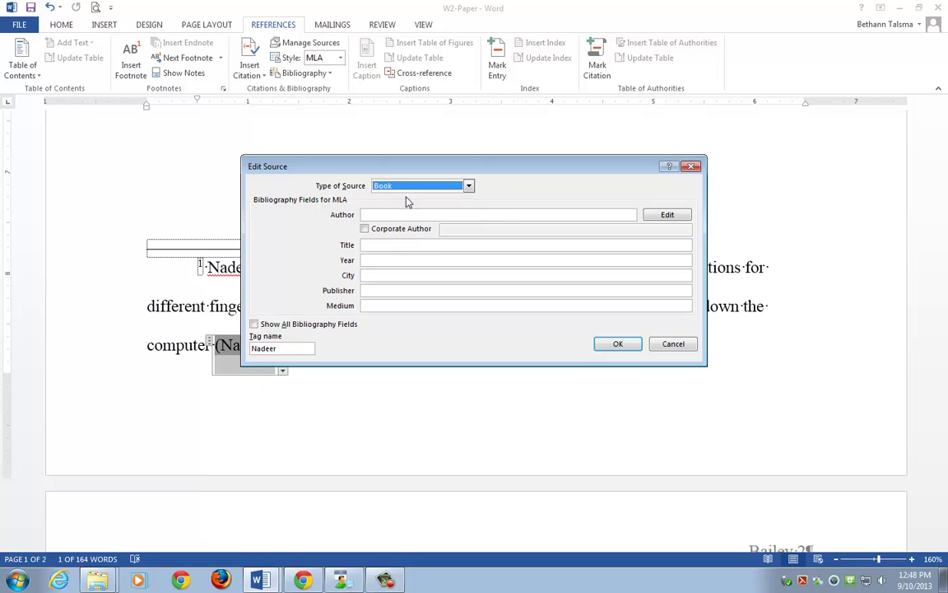
left_click(390, 215)
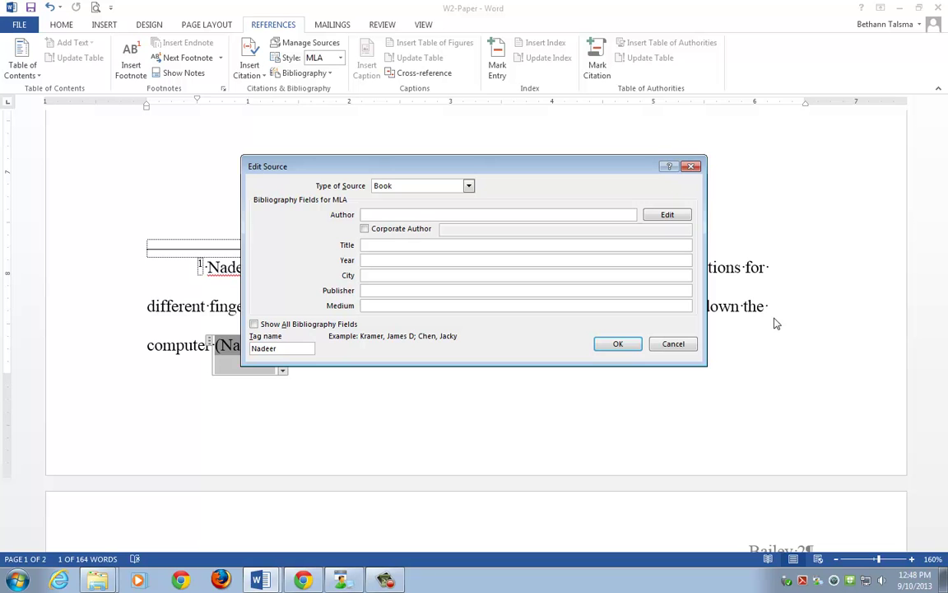
Step: Enter both book authors with last, first and middle names, adding each, and confirm the list
left_click(666, 217)
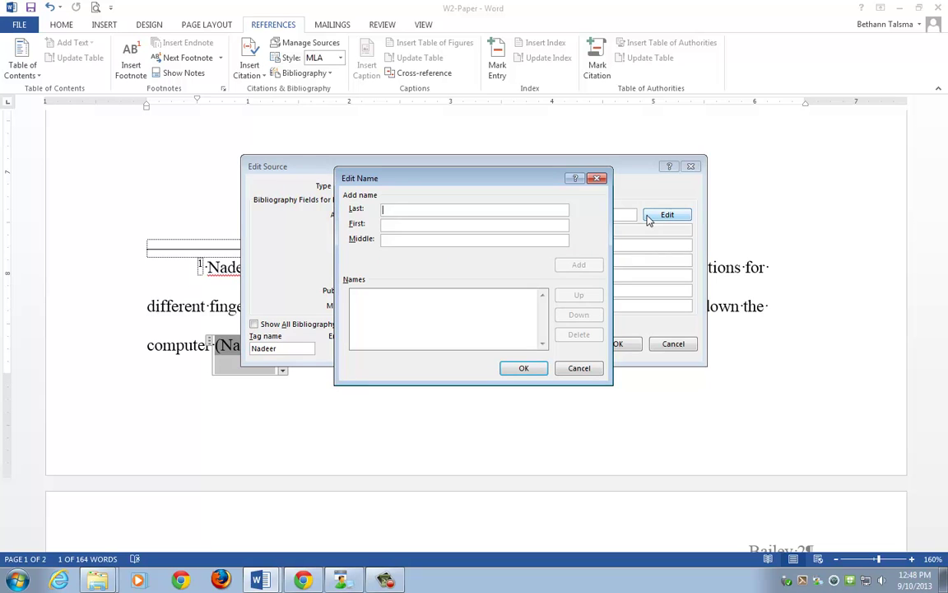
type("Nadeer")
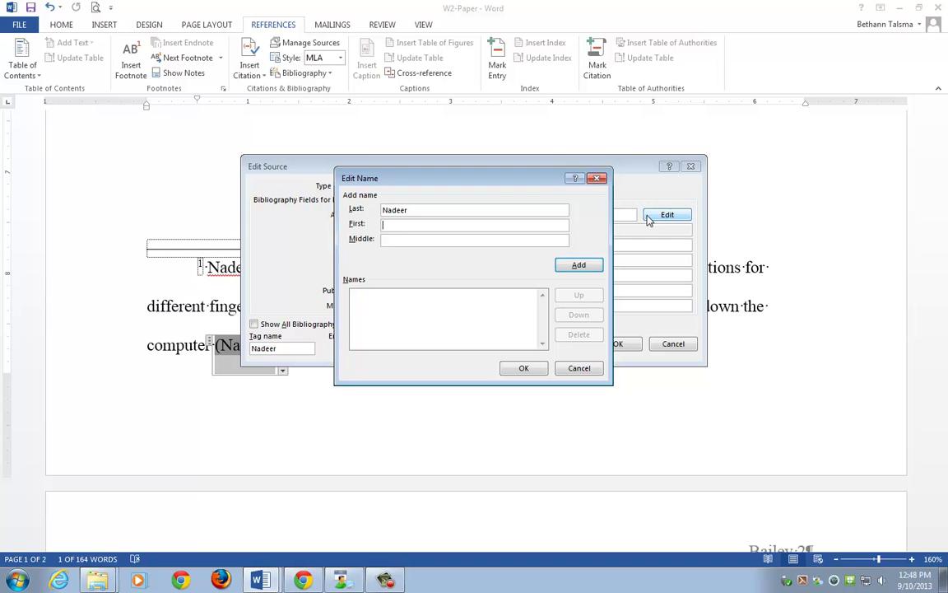
type("Aisha")
type("Sati")
left_click(566, 268)
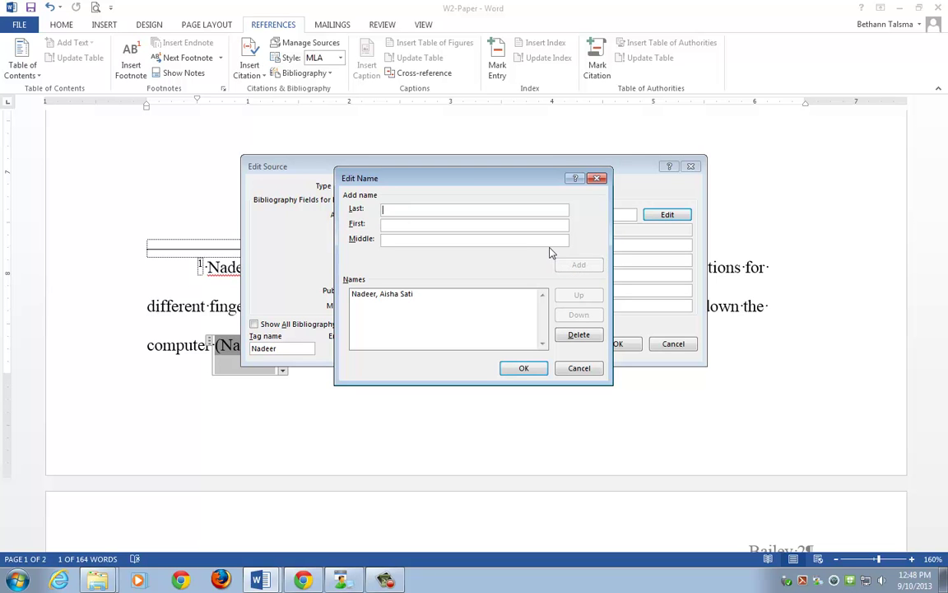
type("White")
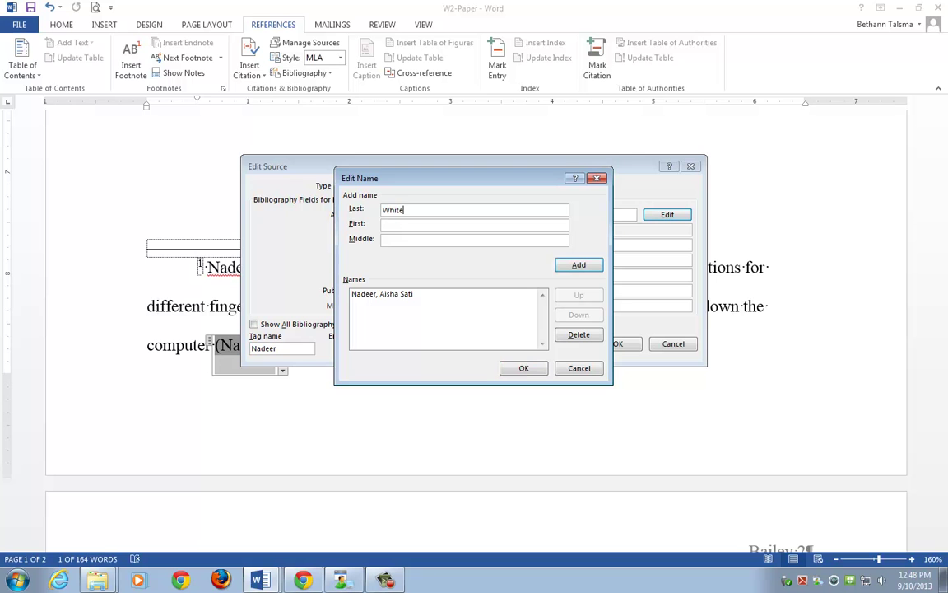
left_click(497, 228)
type("Jonathon")
type("Richard")
left_click(573, 270)
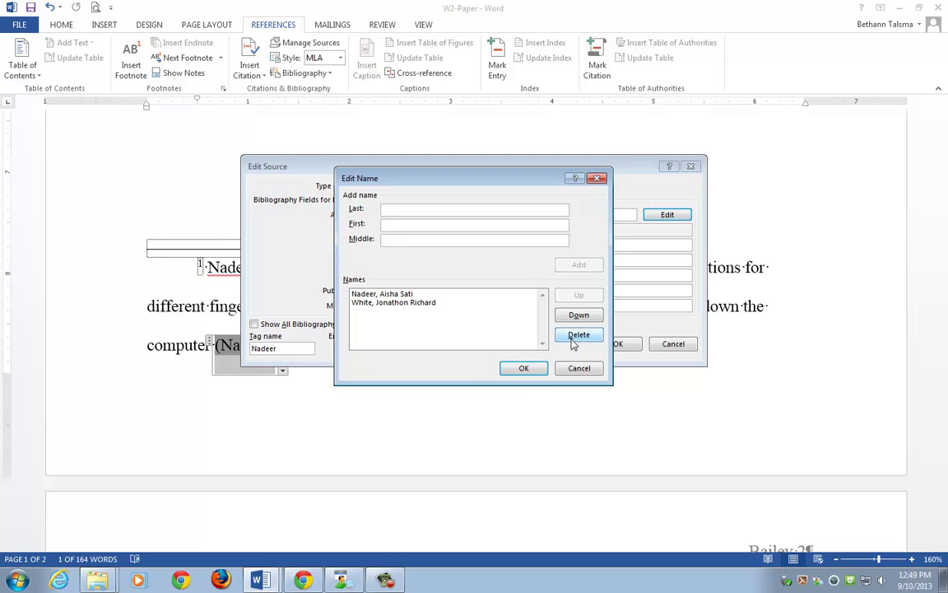
left_click(519, 368)
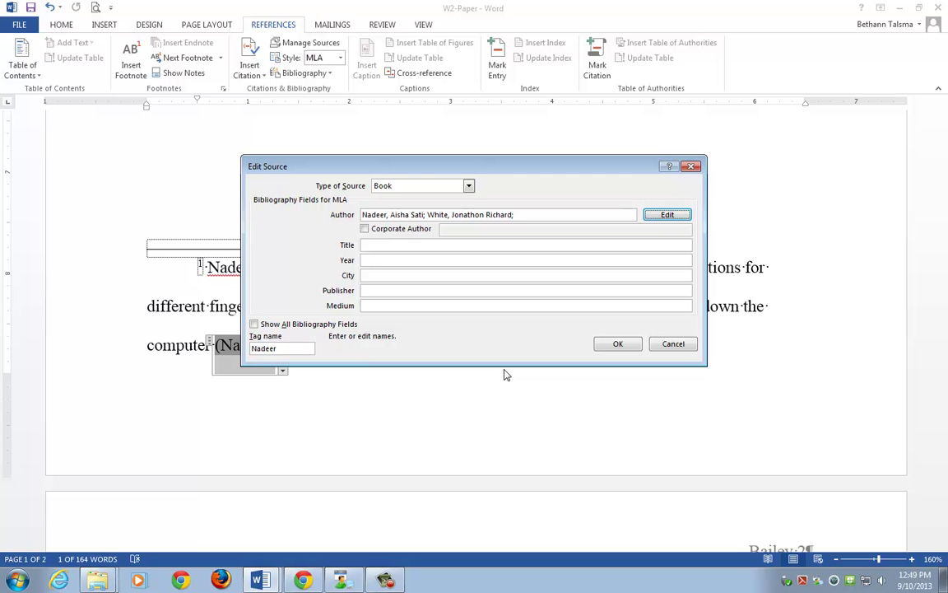
Step: Enter the book source: Biometric Security, 2014, Chicago, Windy City Press, Print
left_click(387, 244)
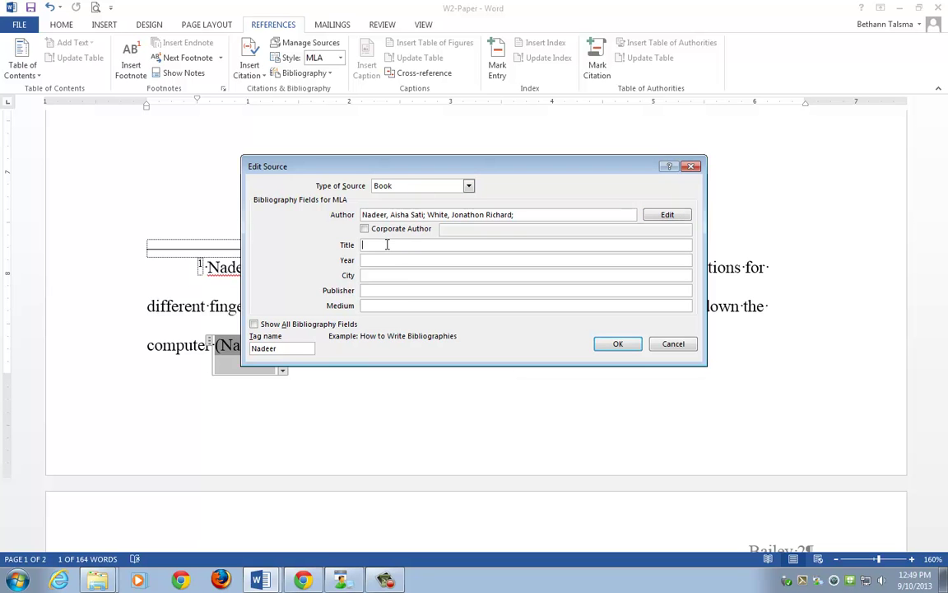
type("Biometric Security")
key("Tab")
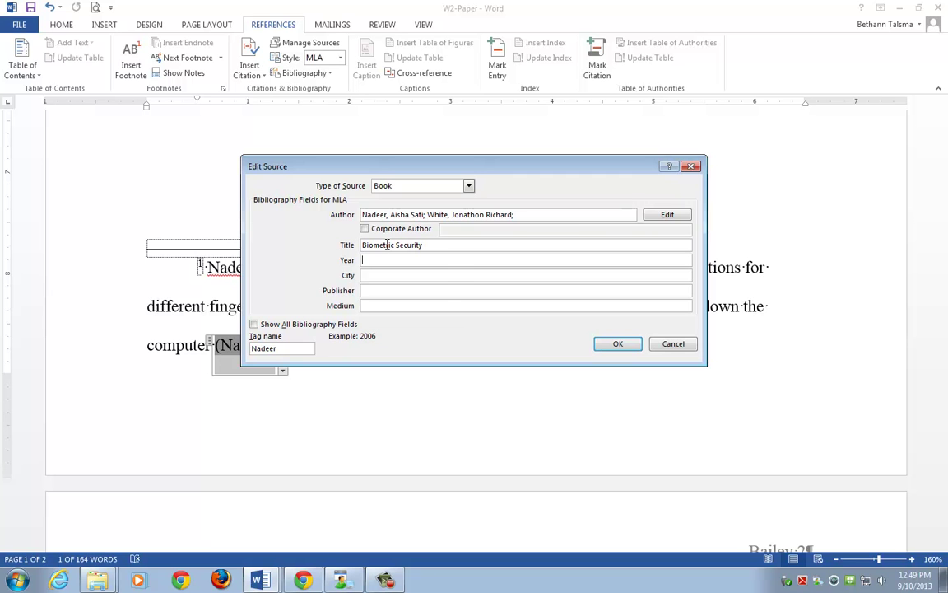
type("2014")
key("Tab")
type("Chicago")
key("Tab")
type("Windy C")
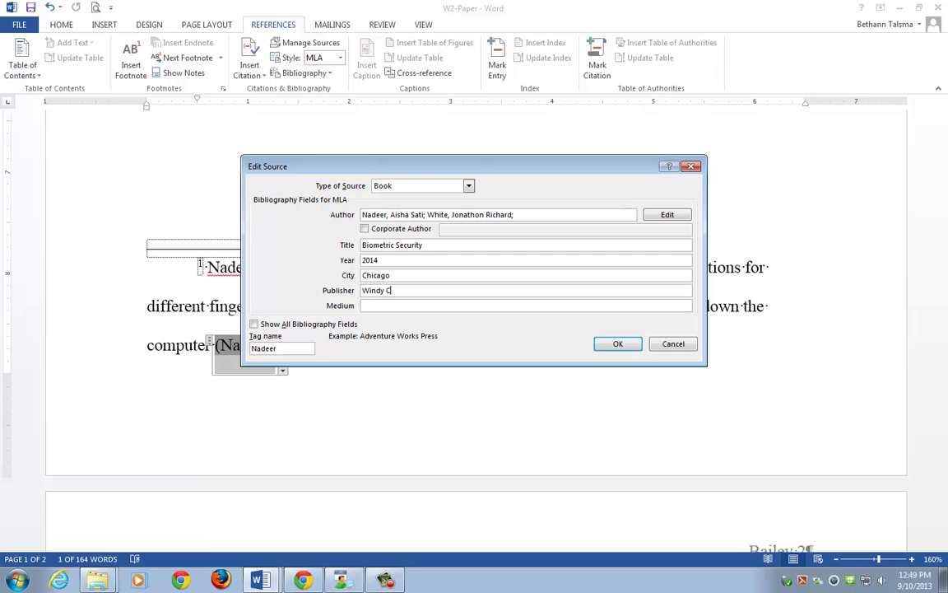
type("ity Press")
key("Tab")
type("Print")
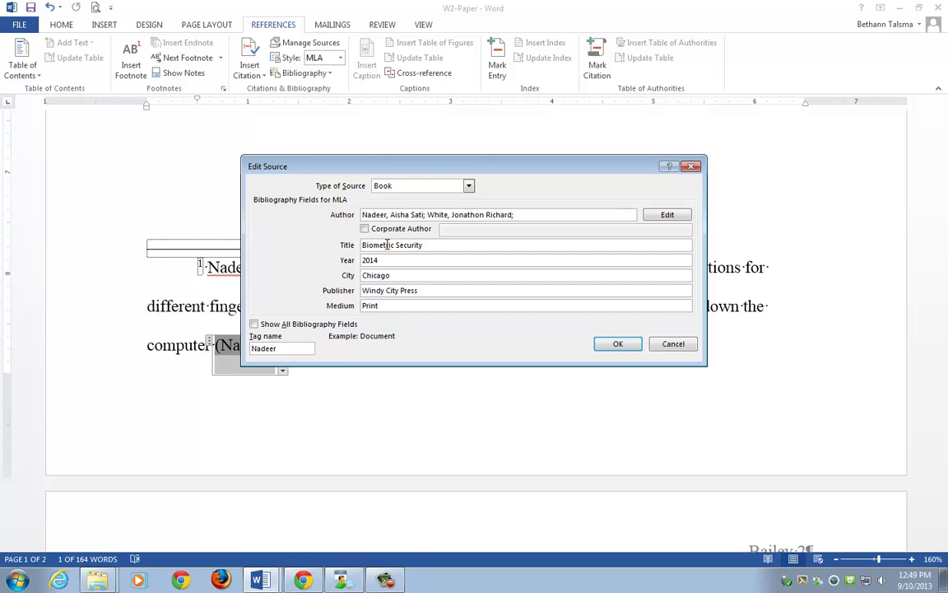
left_click(610, 344)
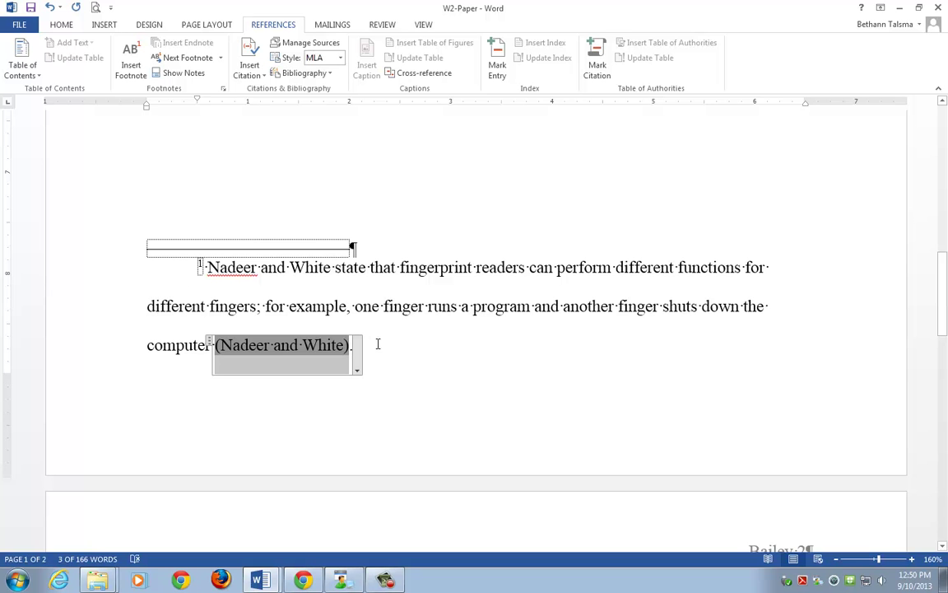
Step: Edit the footnote citation to show pages 62-63 with author and title suppressed
left_click(359, 363)
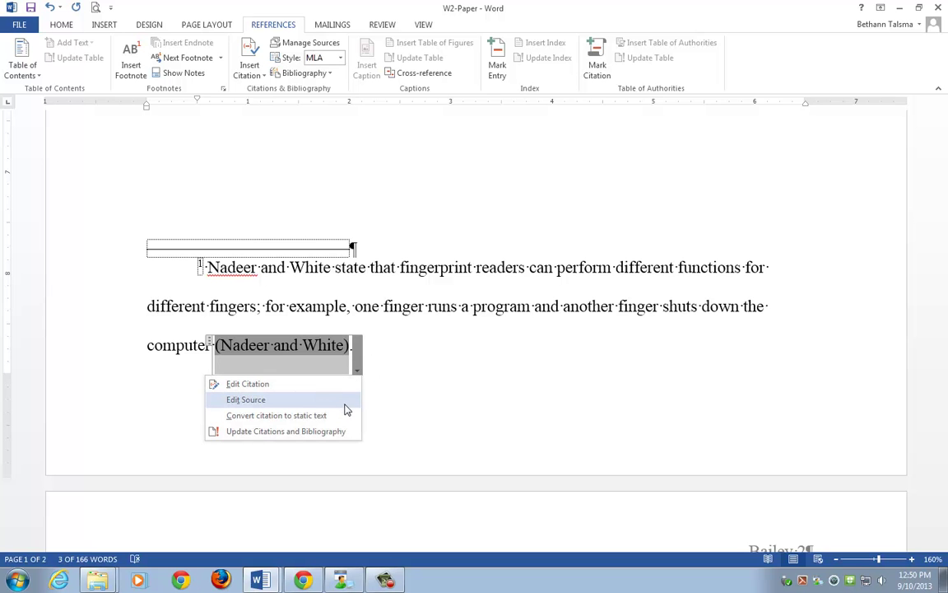
left_click(268, 386)
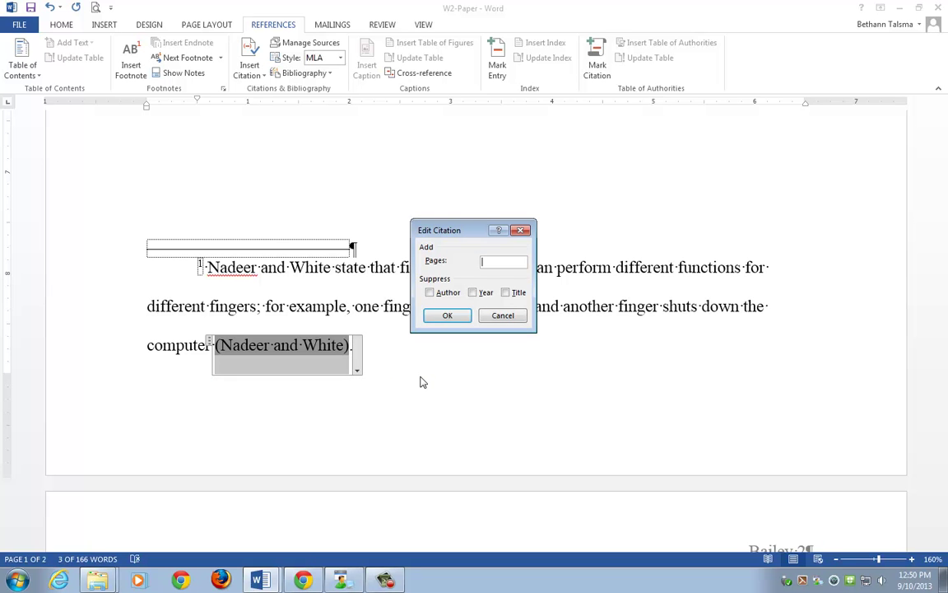
type("62-63")
left_click(429, 294)
left_click(506, 294)
left_click(446, 316)
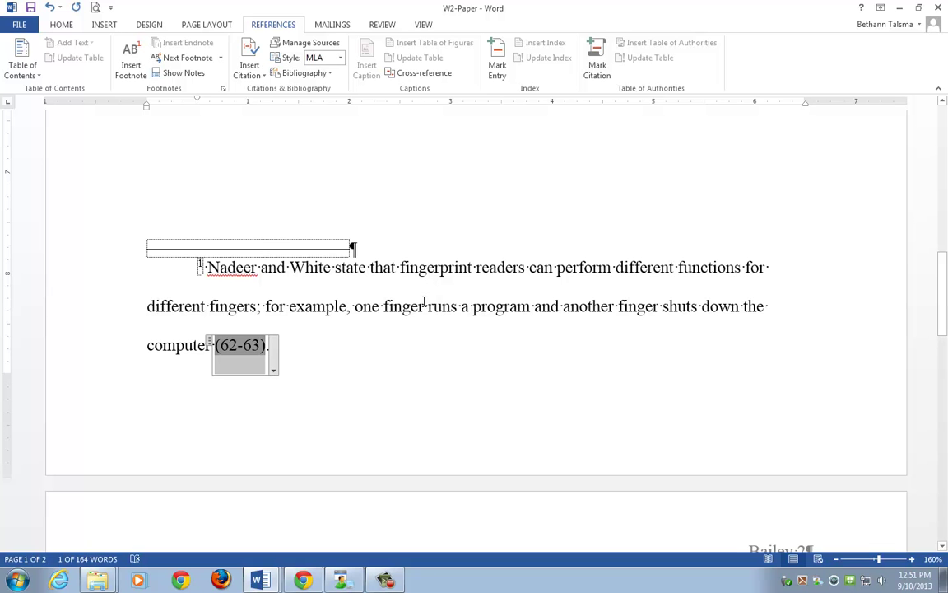
left_click(420, 306)
Step: Type 'A' in the empty paragraph below the fingerprint reader paragraph
scroll(422, 297, "up", 3)
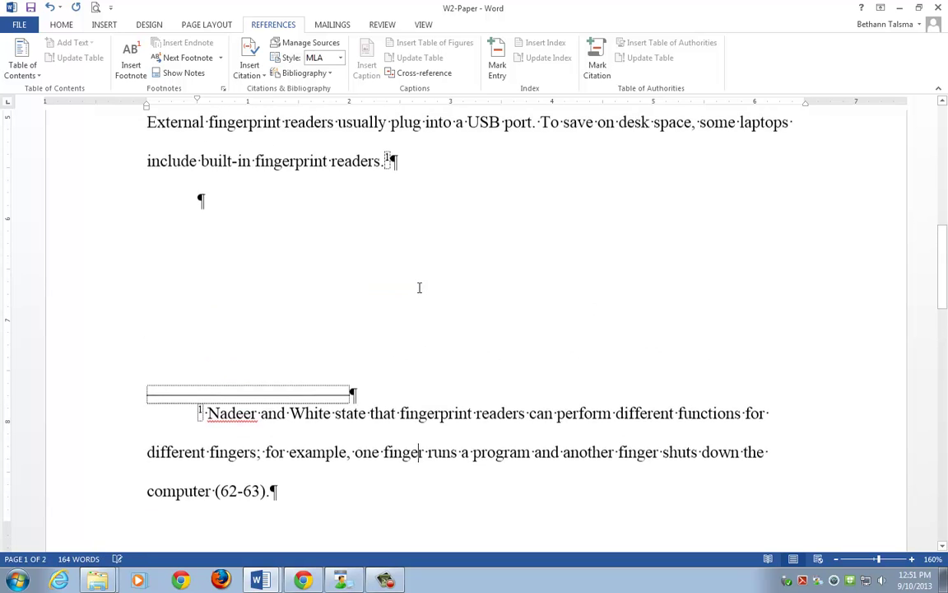
left_click(276, 206)
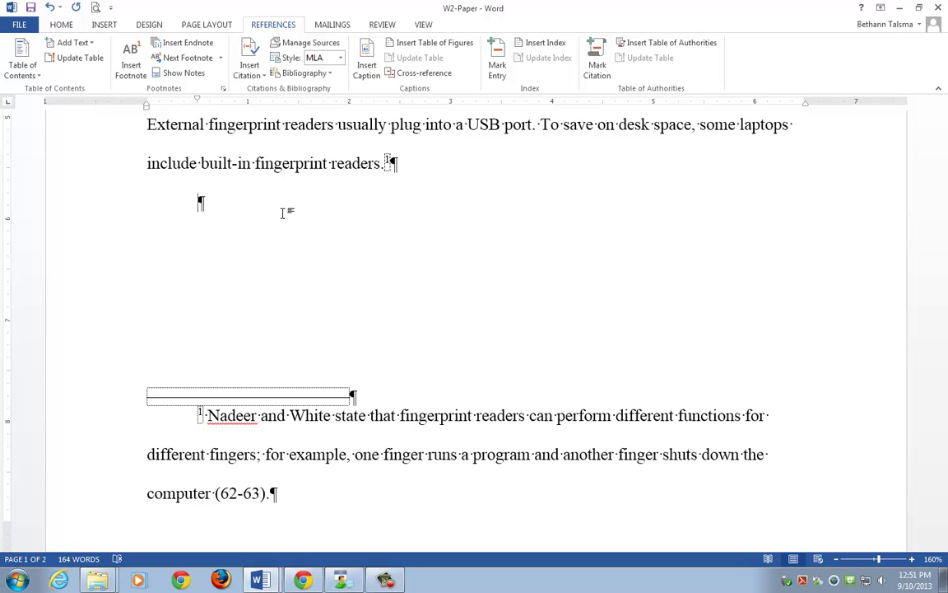
type("A")
left_click(386, 580)
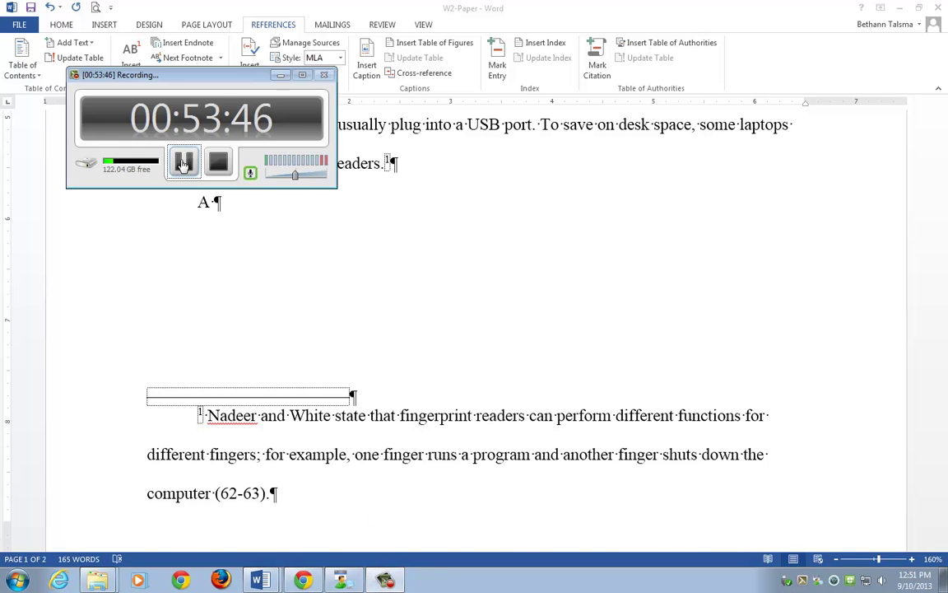
left_click(183, 161)
scroll(387, 288, "up", 1)
key("F9")
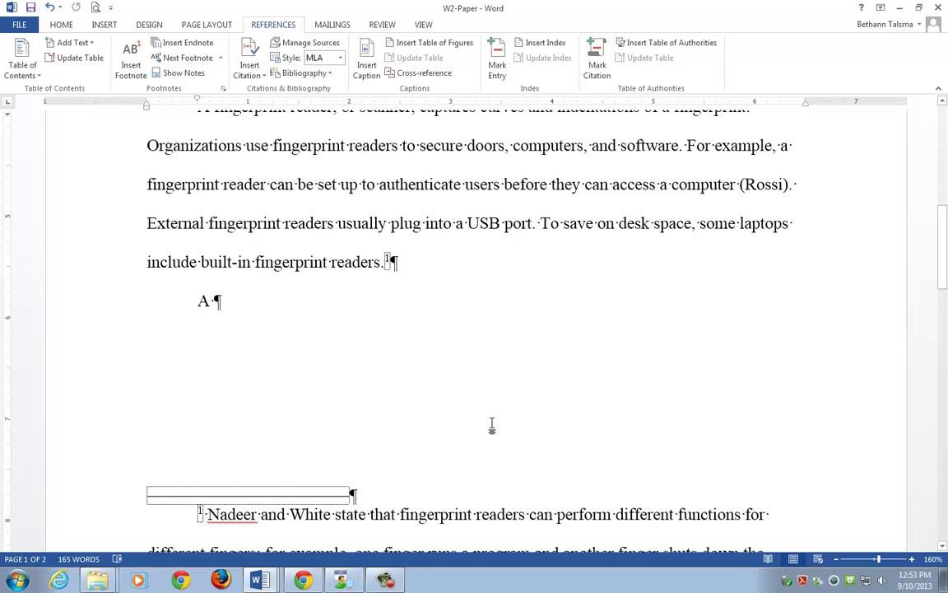
Step: Switch to the Biometric Devices Paper document and pause the screen recording
key("alt+Tab")
key("Tab")
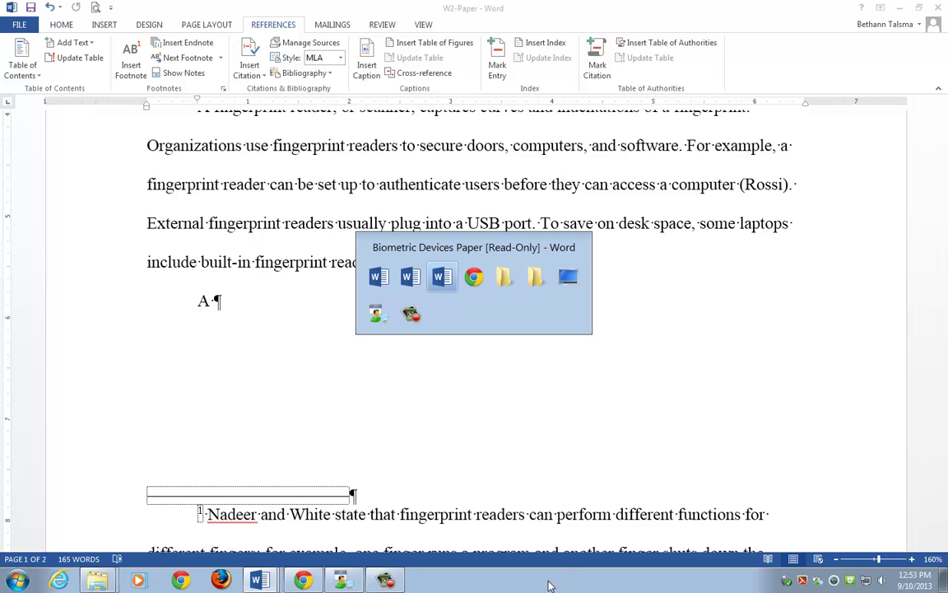
left_click(387, 581)
left_click(387, 580)
left_click(189, 168)
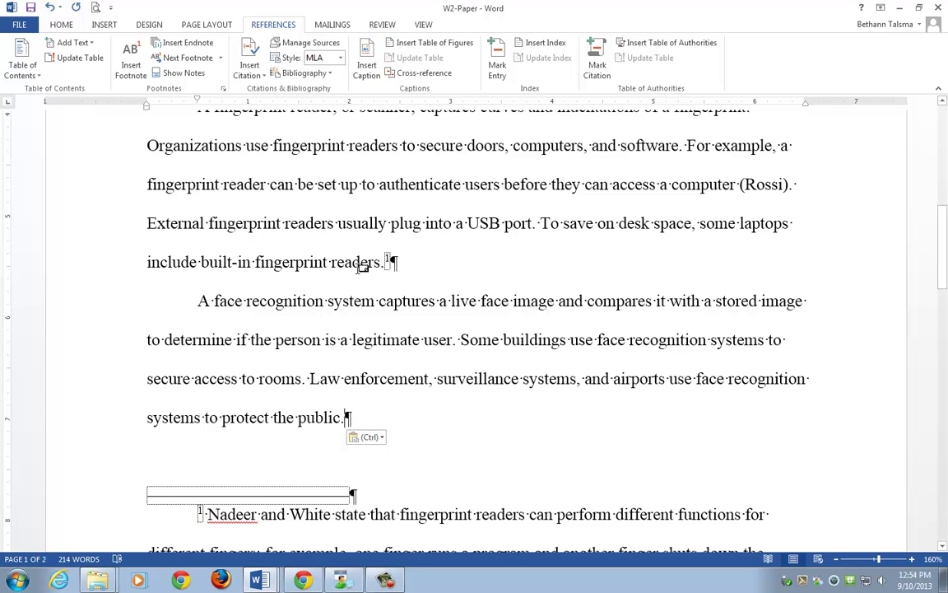
mouse_move(365, 267)
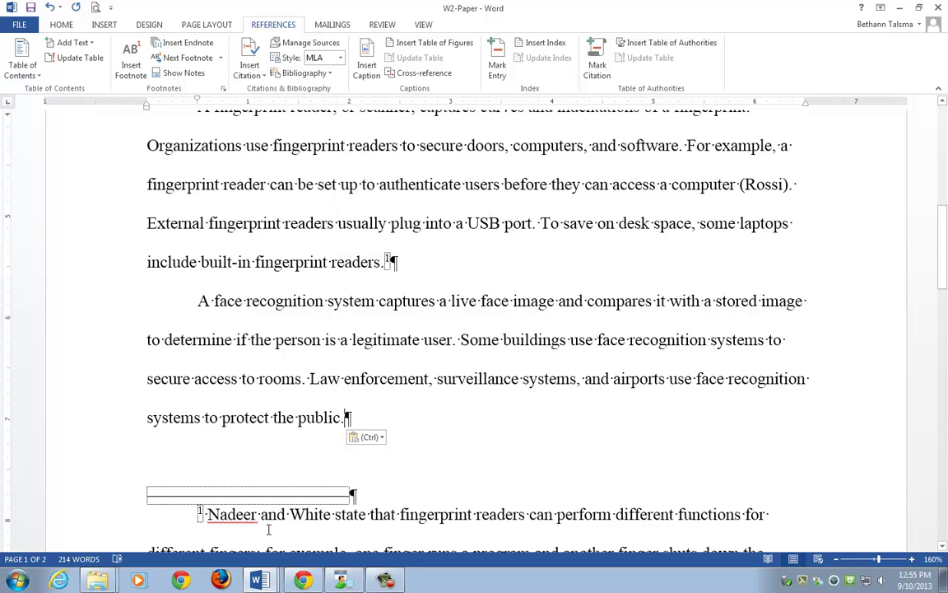
Step: Check the paper's 214-word count statistics, then close the Word Count dialog
left_click(83, 559)
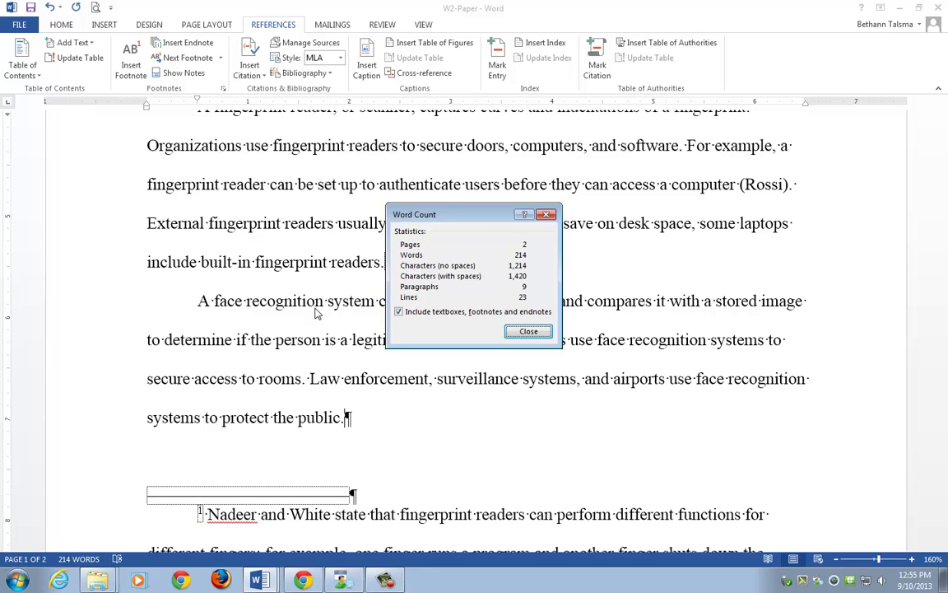
left_click(346, 368)
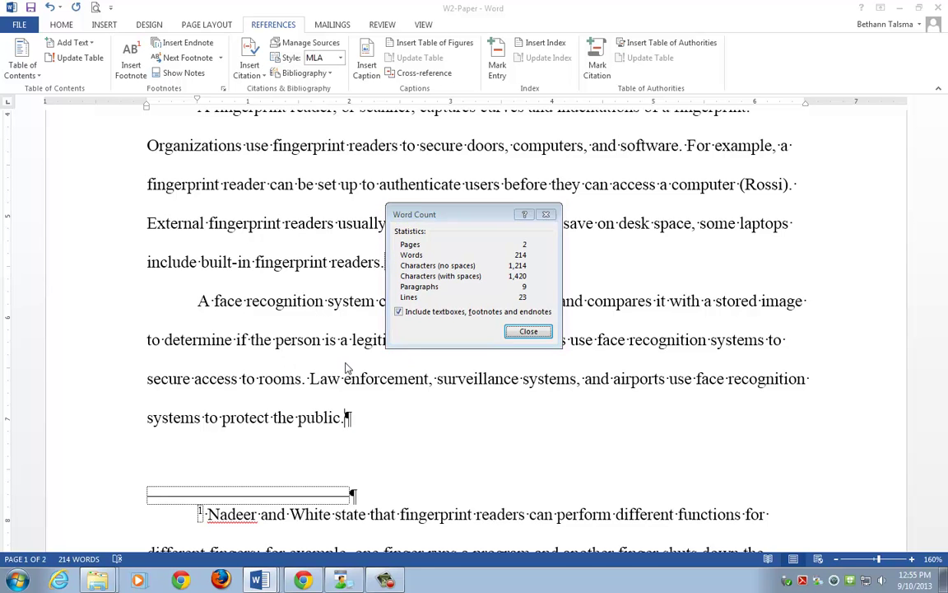
left_click(529, 331)
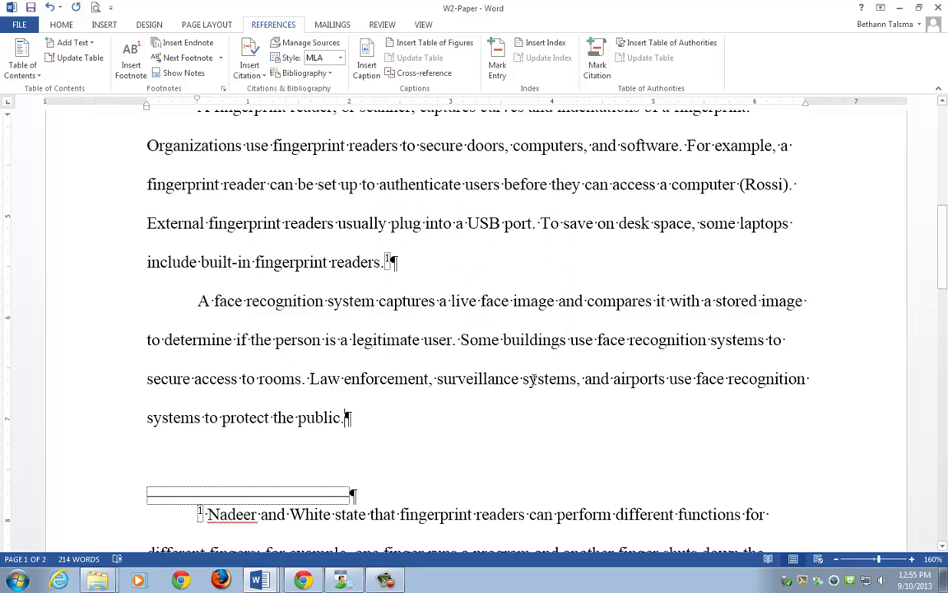
Step: Paste the word count screenshot on a new line below the first one on page 2
scroll(534, 379, "down", 15)
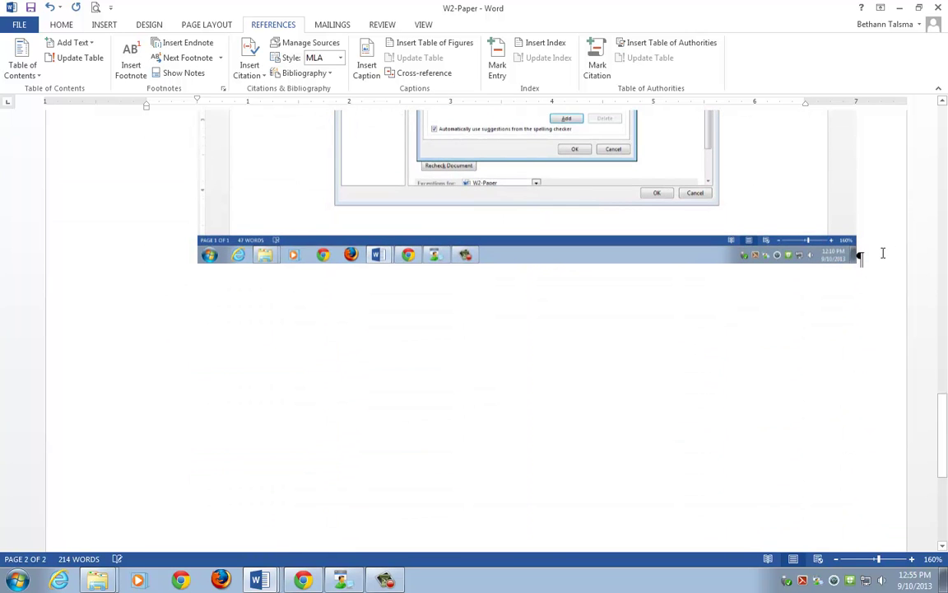
key("Return")
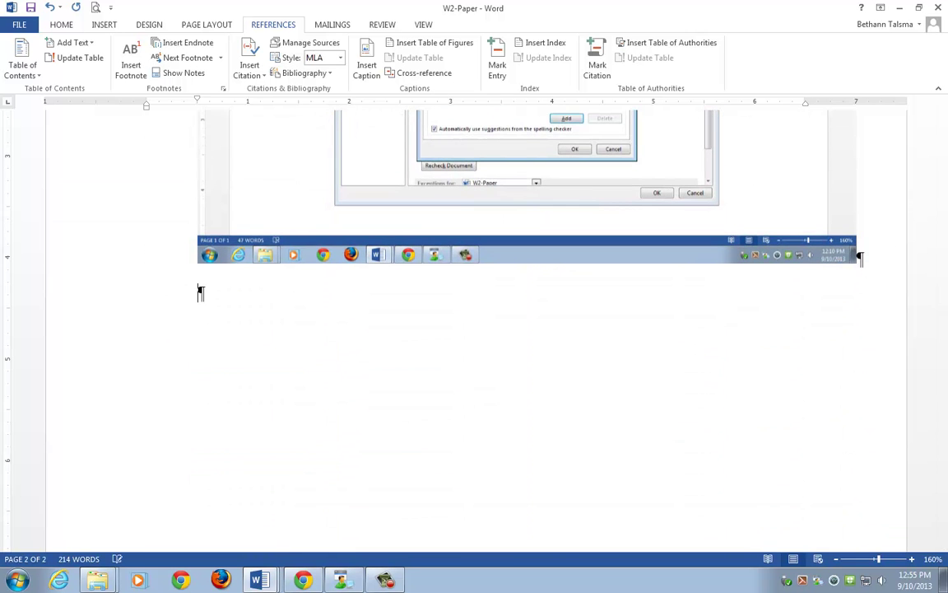
key("ctrl+v")
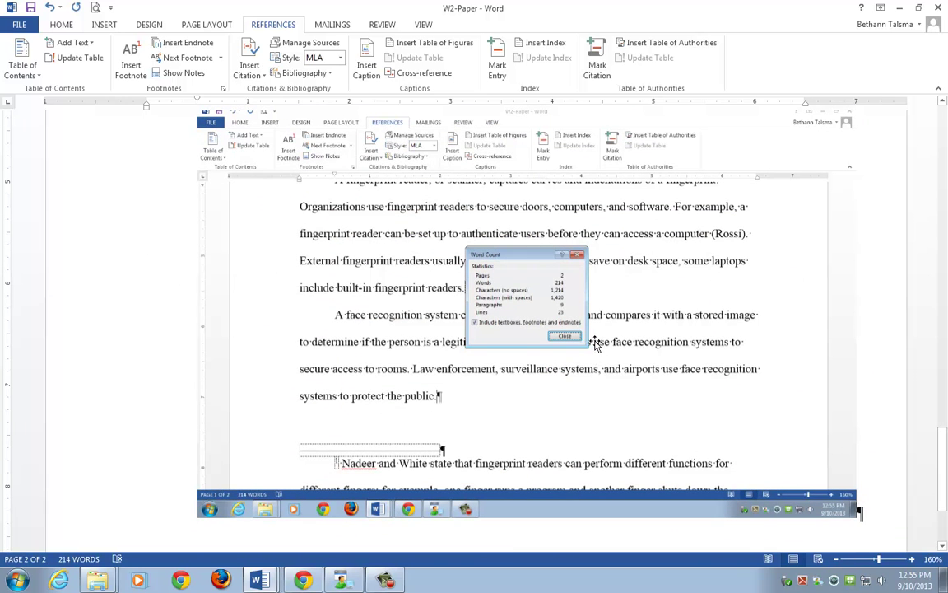
scroll(576, 331, "up", 15)
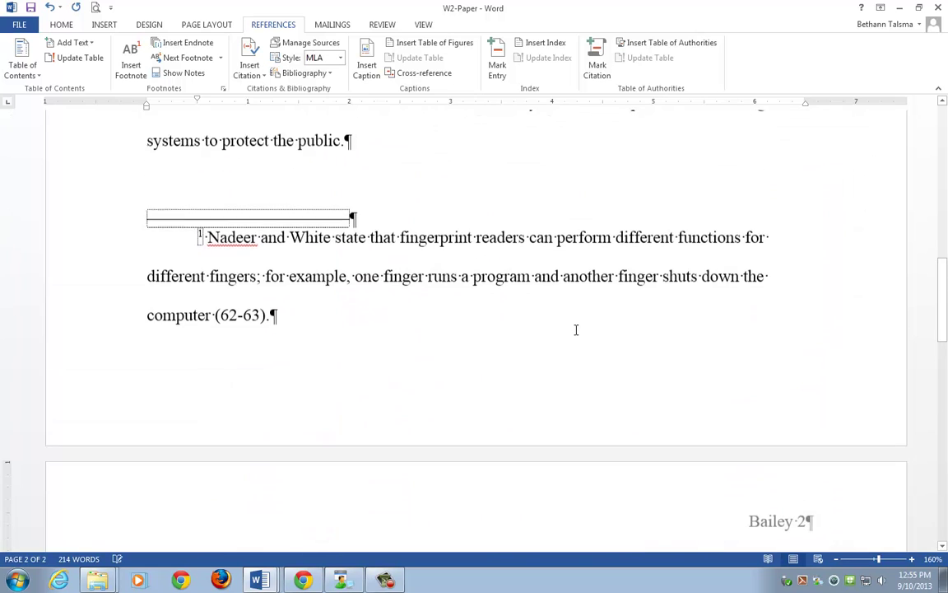
scroll(572, 323, "up", 3)
scroll(575, 320, "up", 3)
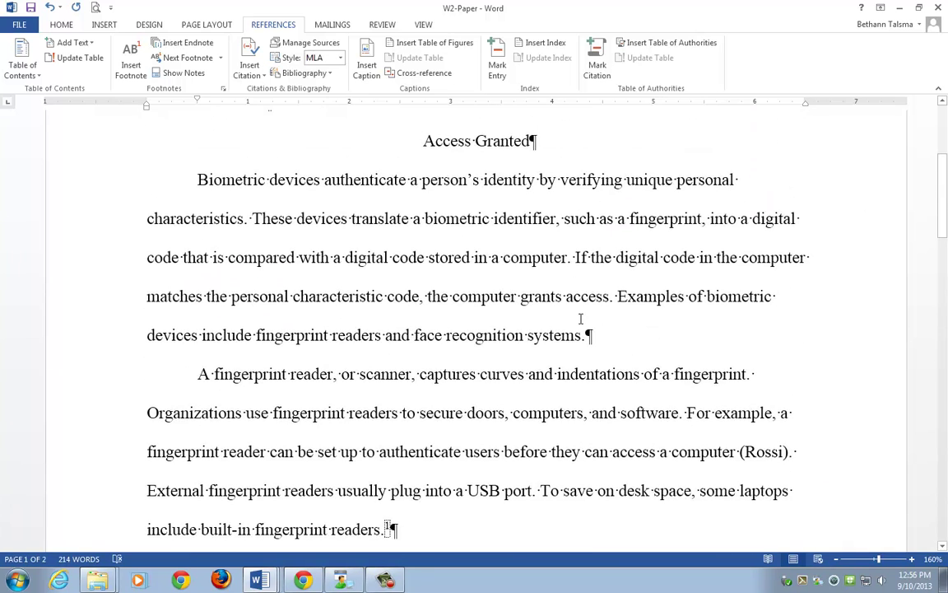
key("alt+Tab")
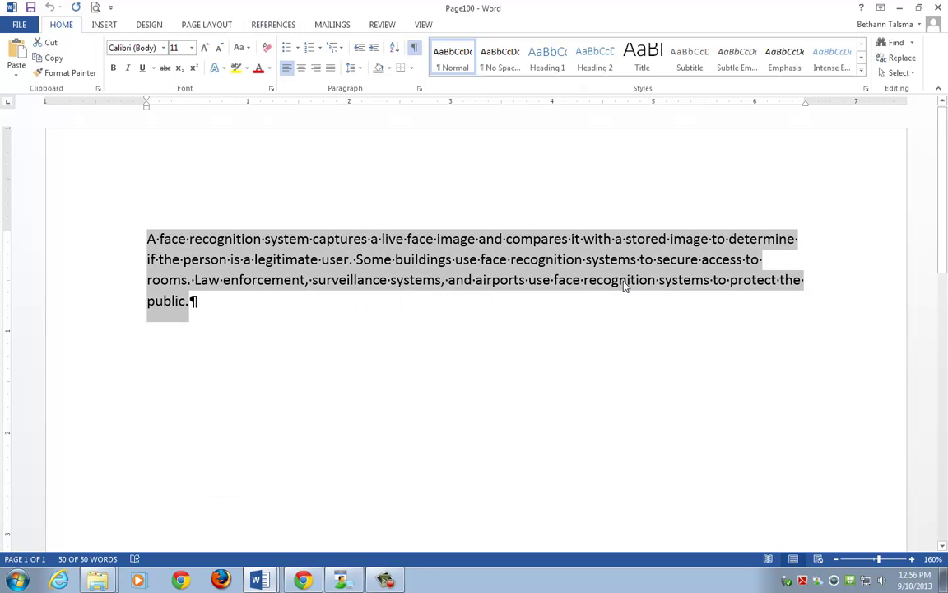
key("alt+Tab")
key("alt+Tab")
key("alt+Tab")
key("alt+Tab")
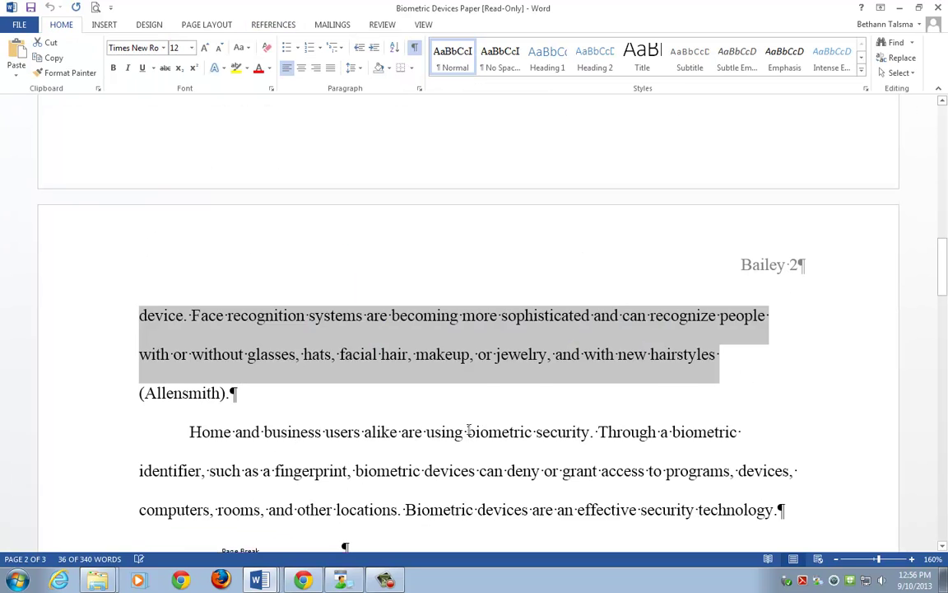
scroll(468, 429, "up", 2)
scroll(418, 375, "down", 3)
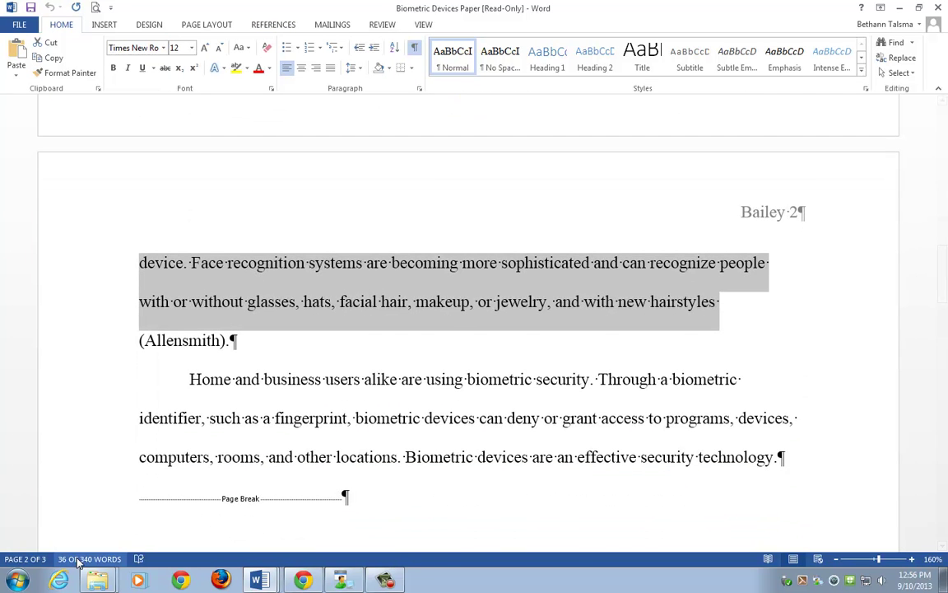
left_click(233, 387)
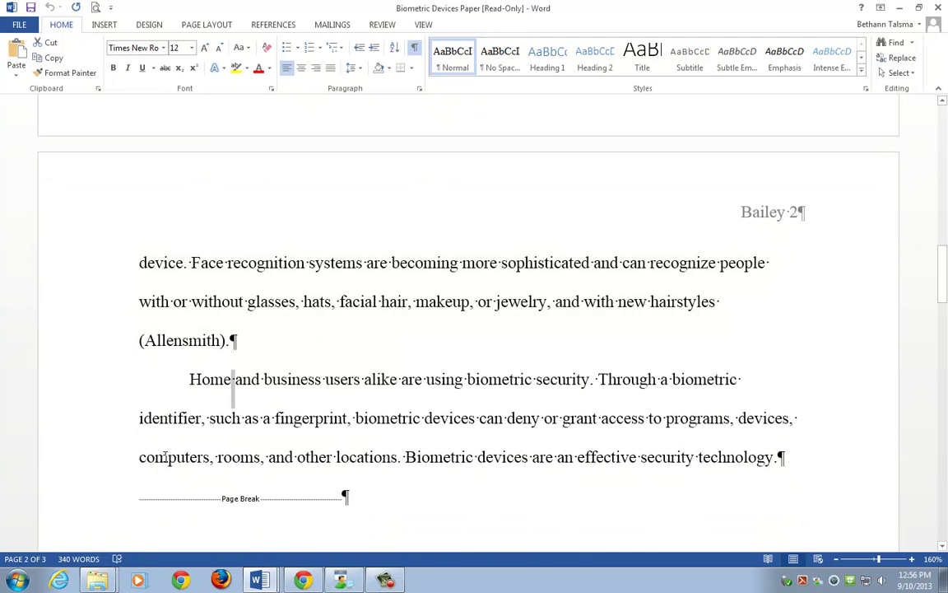
left_click(173, 418)
left_click(90, 559)
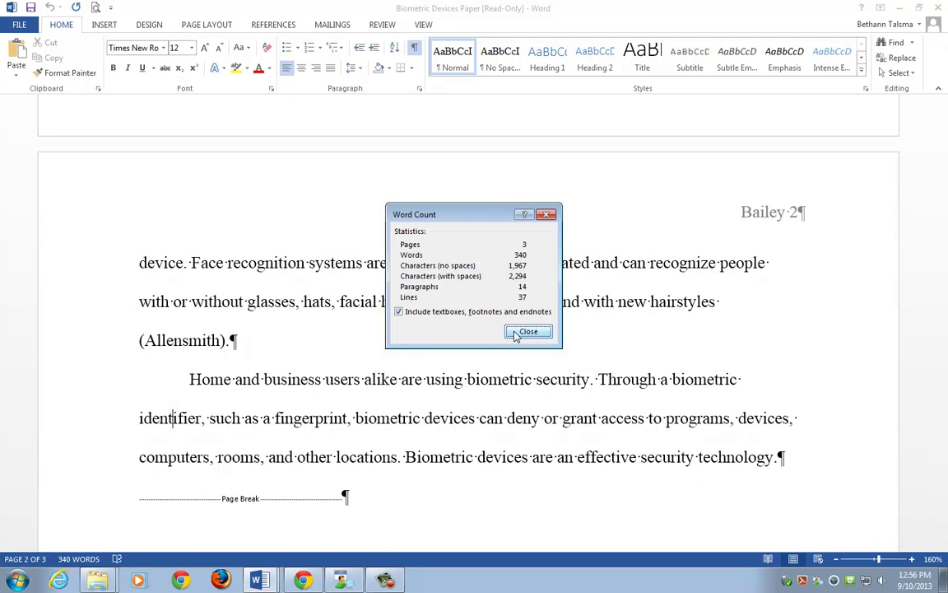
left_click(205, 353)
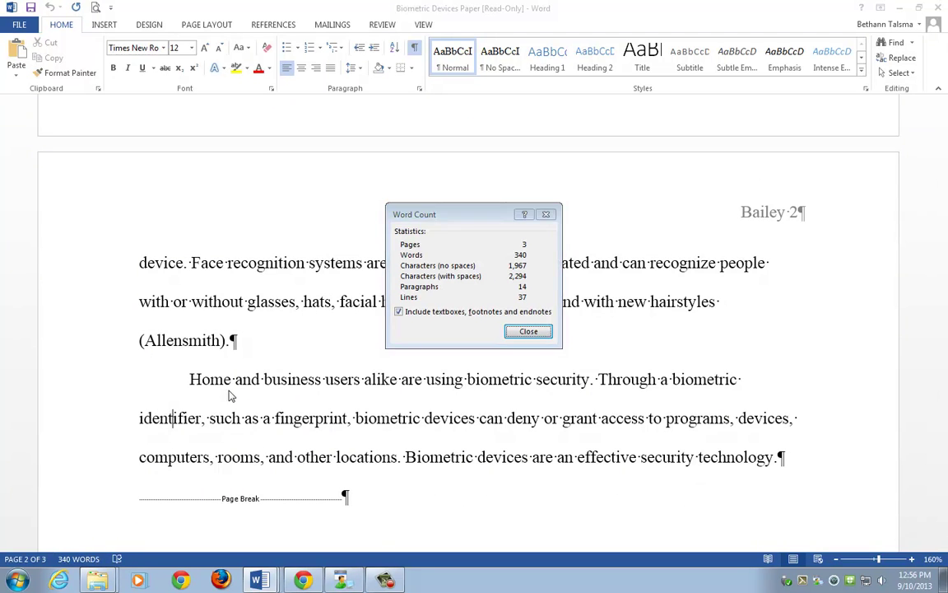
left_click(531, 330)
scroll(518, 343, "up", 5)
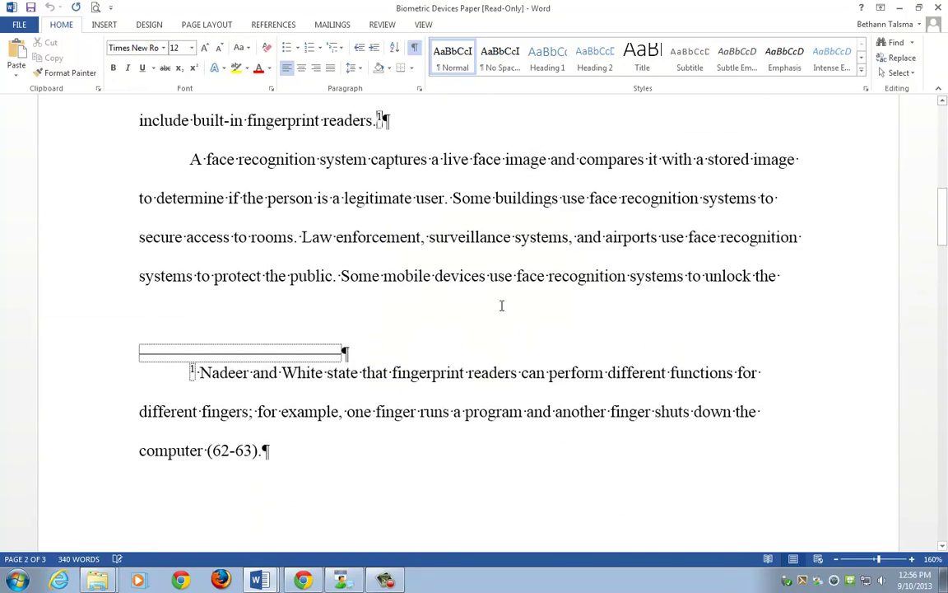
scroll(500, 301, "up", 3)
scroll(498, 286, "up", 3)
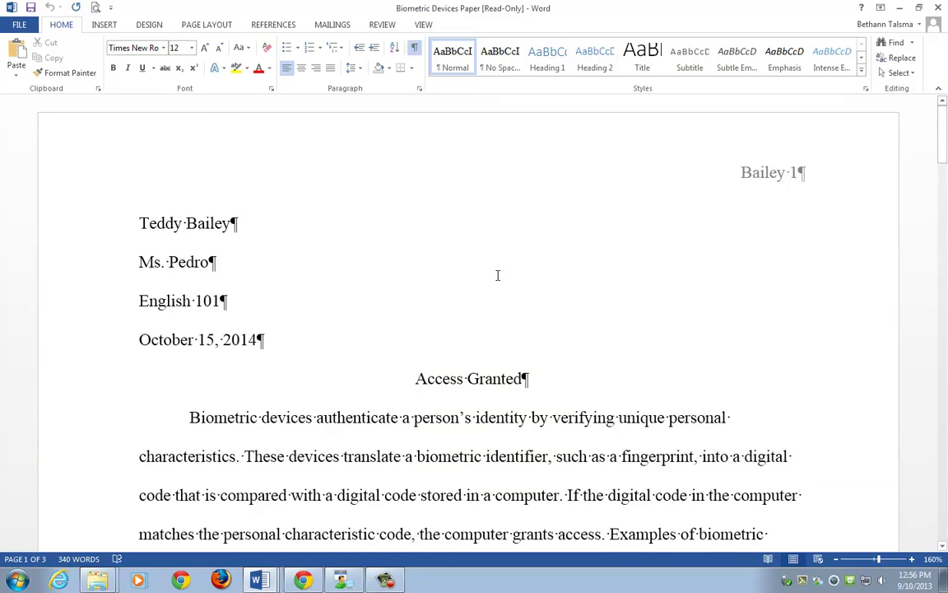
scroll(498, 275, "down", 12)
scroll(499, 278, "down", 2)
key("alt+Tab")
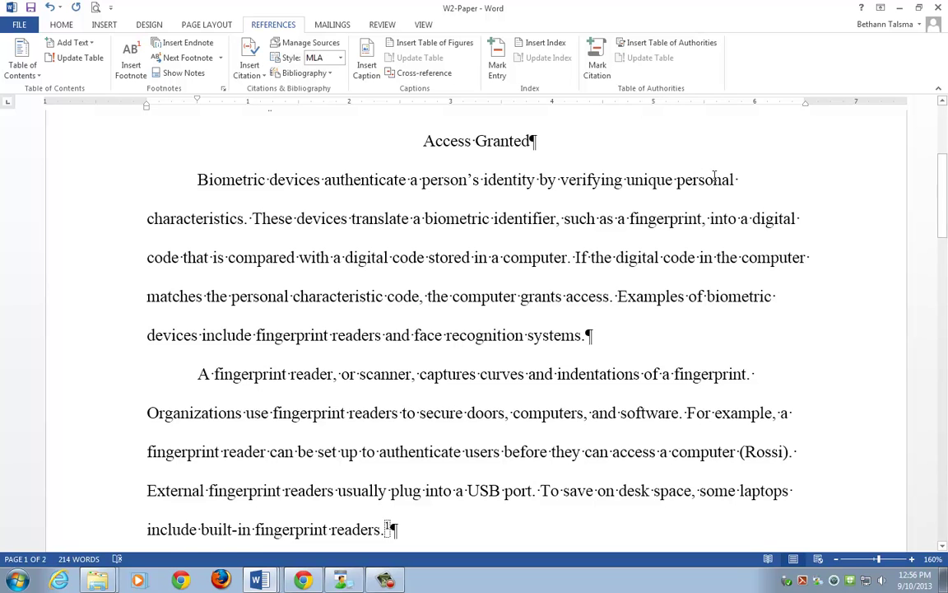
scroll(743, 151, "down", 5)
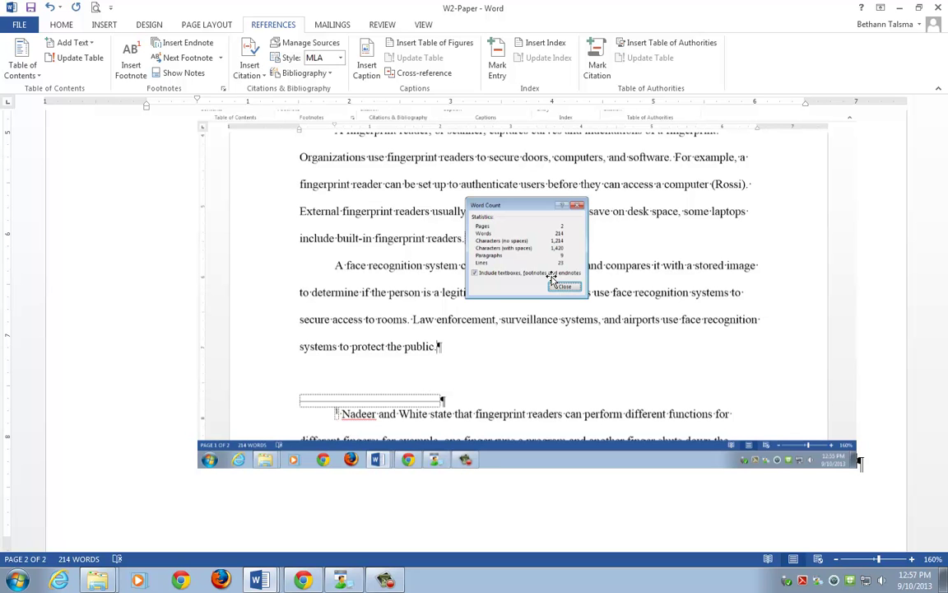
scroll(673, 262, "up", 3)
scroll(648, 253, "up", 10)
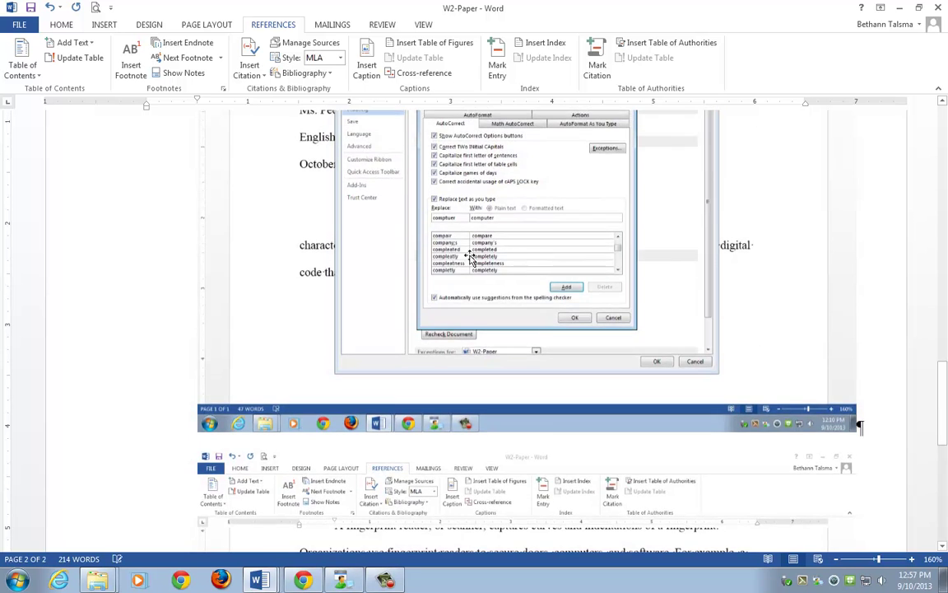
left_click(472, 238)
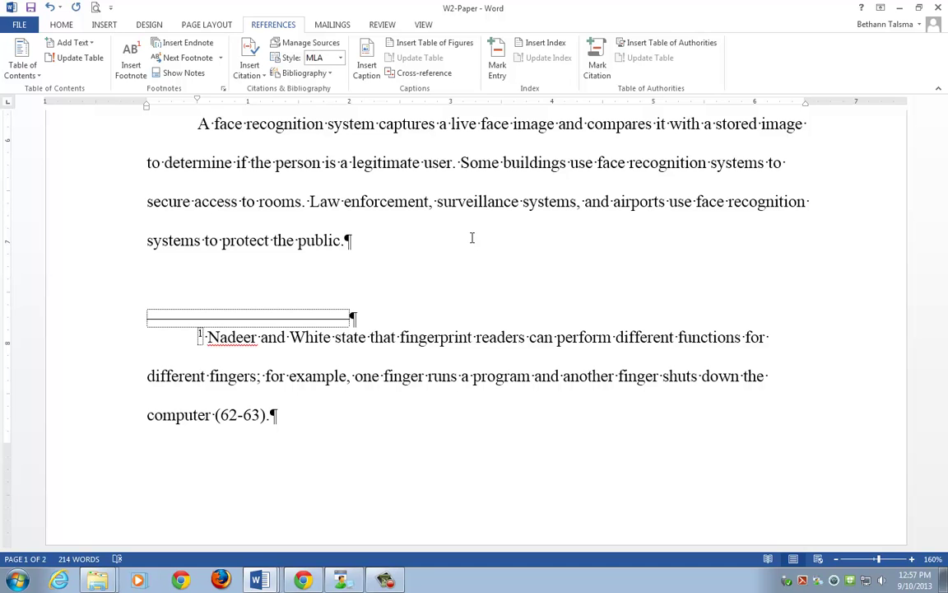
left_click(386, 581)
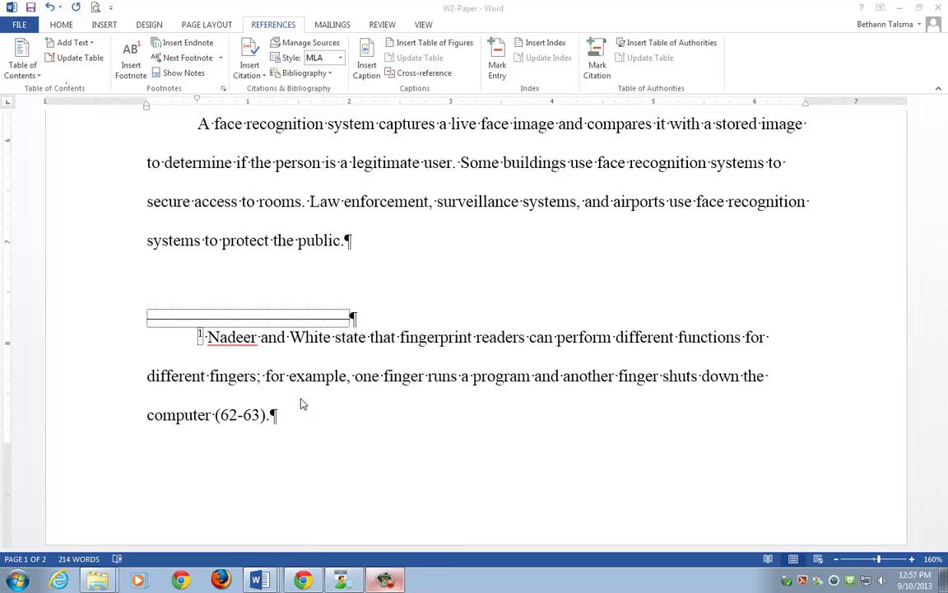
left_click(184, 172)
left_click(185, 163)
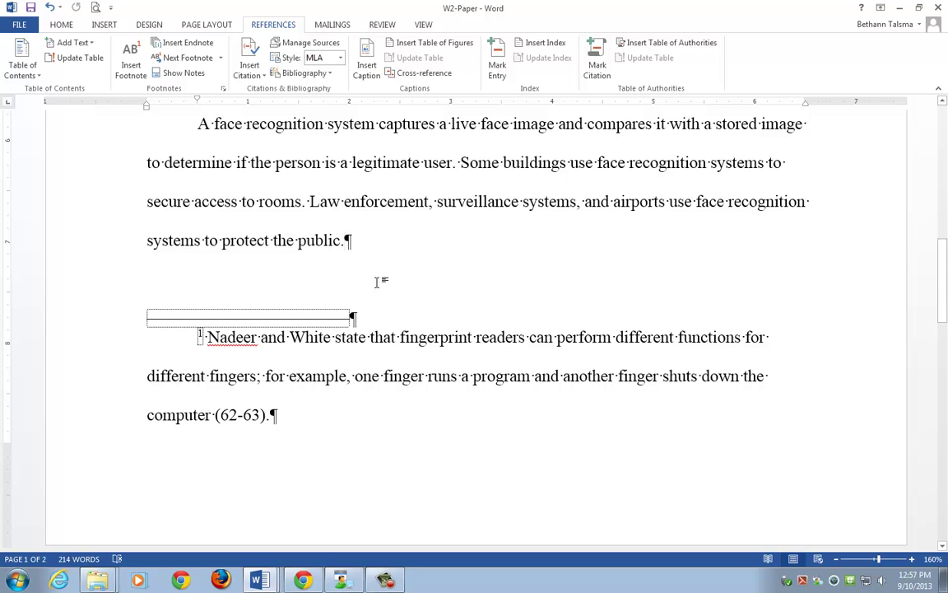
scroll(380, 282, "down", 3)
scroll(380, 275, "up", 6)
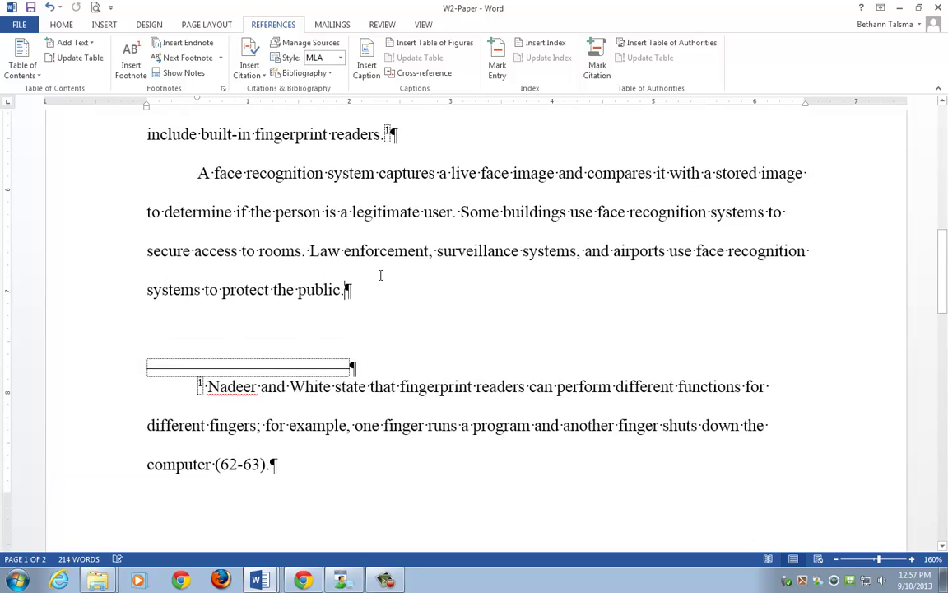
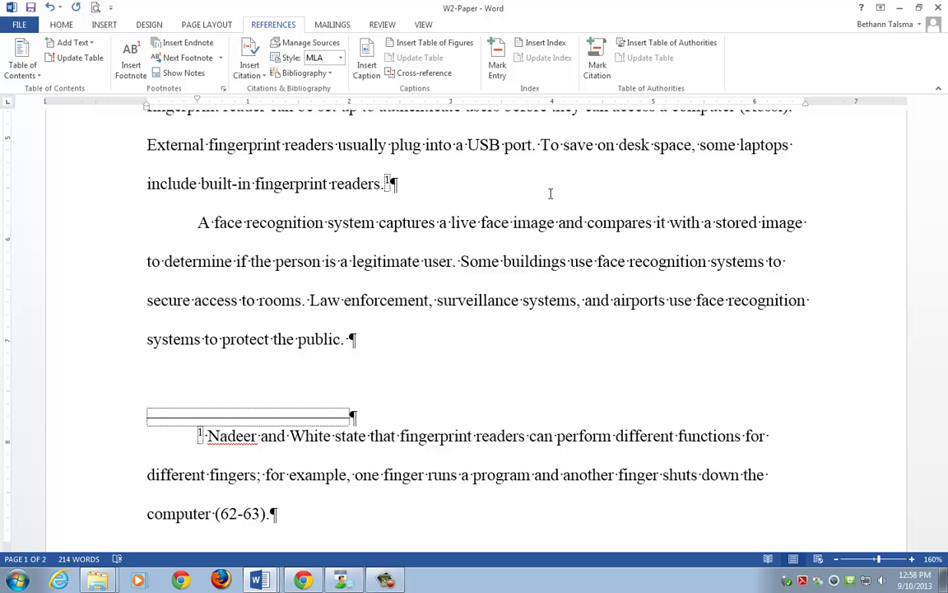
Step: Copy the mobile face-recognition paragraph from Page101 and paste it after "protect the public." in W2-Paper
key("alt+Tab")
key("alt+Tab")
key("alt+Tab")
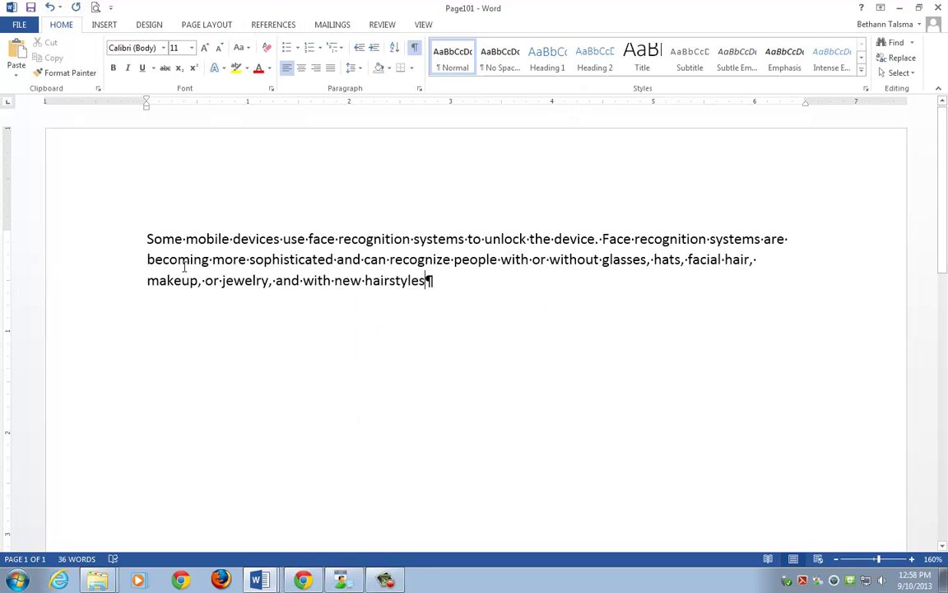
double_click(186, 267)
left_click(186, 267)
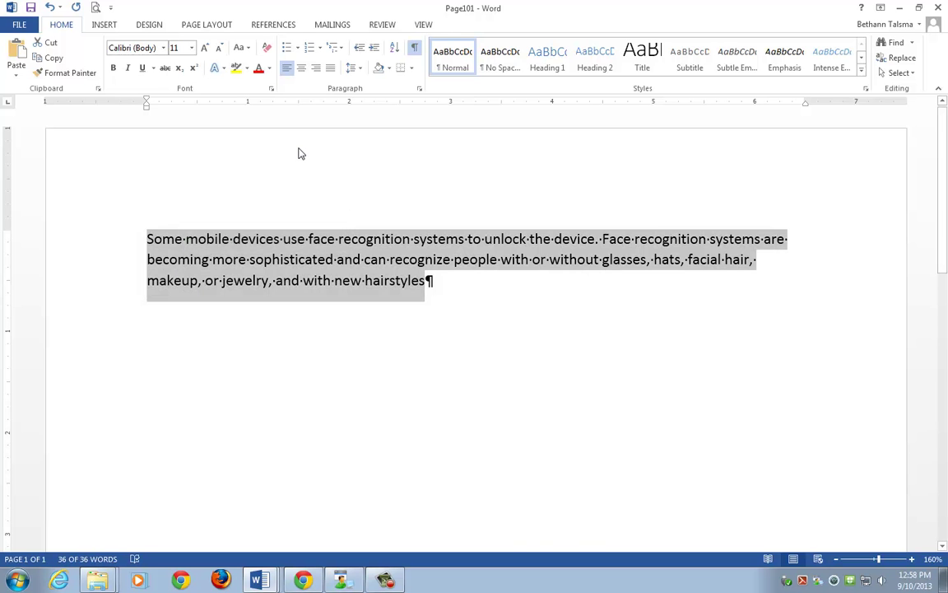
key("ctrl+c")
key("alt+Tab")
key("ctrl+v")
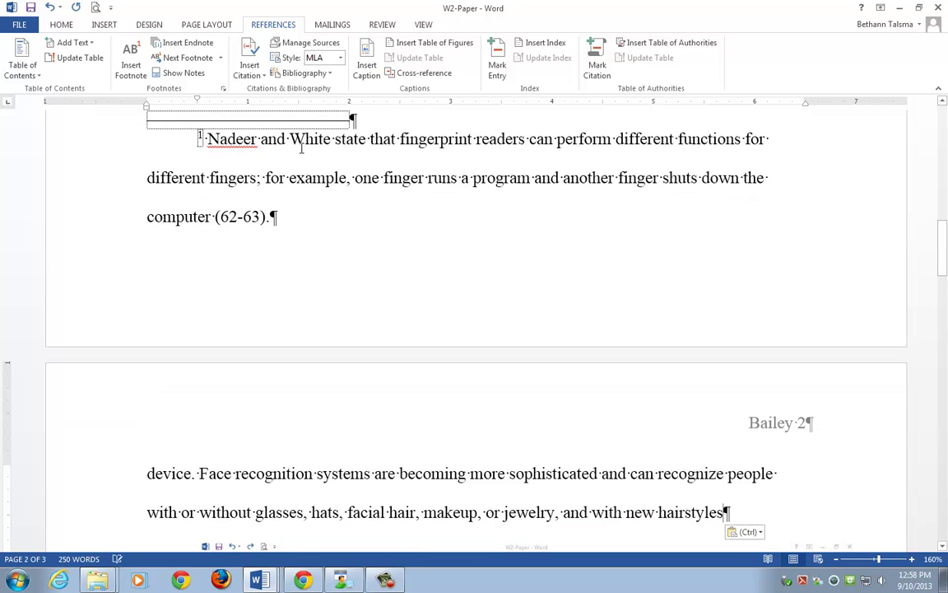
scroll(289, 300, "down", 1)
scroll(290, 300, "up", 3)
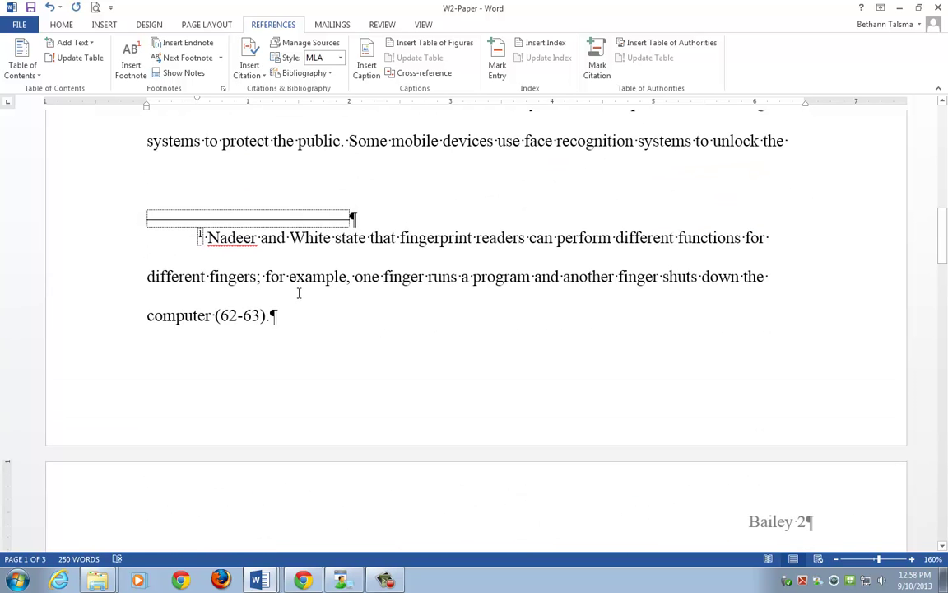
scroll(299, 293, "down", 5)
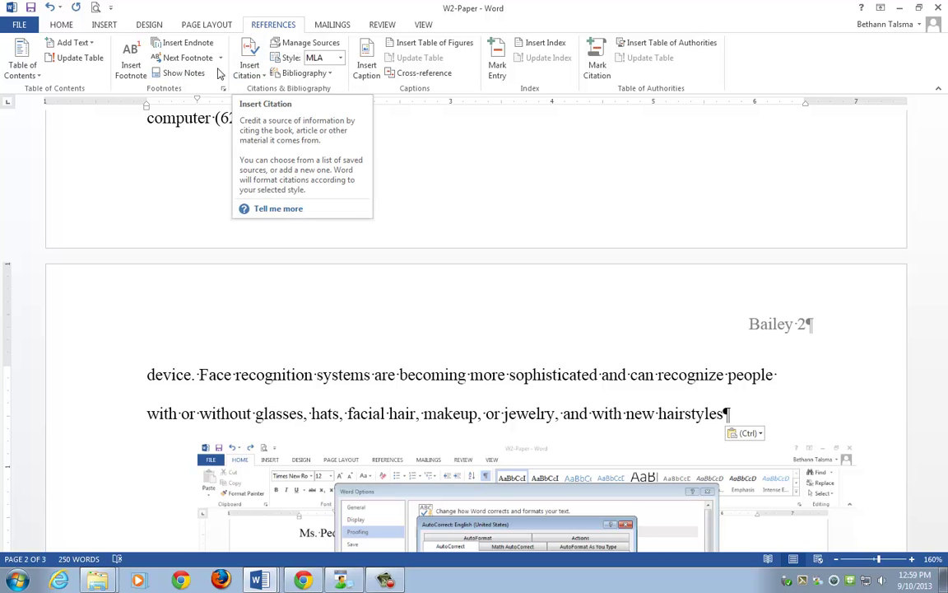
Step: Insert a new placeholder citation named Allensmith after "new hairstyles" at the paragraph's end
left_click(244, 67)
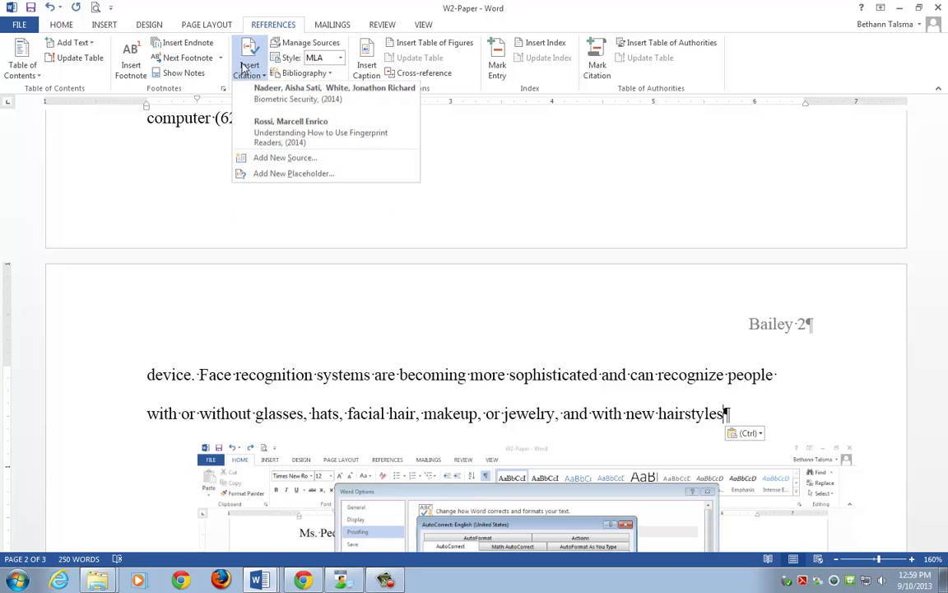
left_click(273, 174)
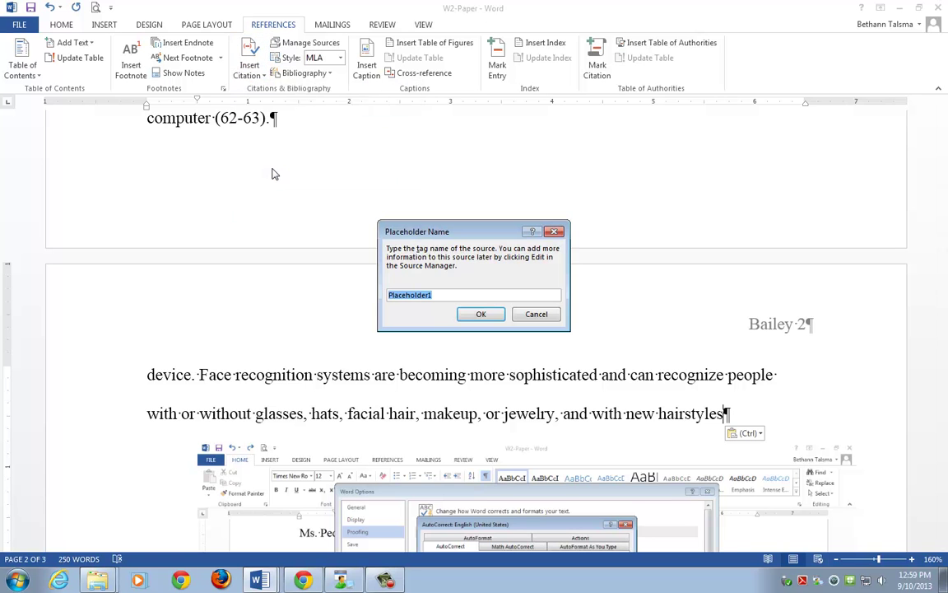
type("Allensmith")
key("Return")
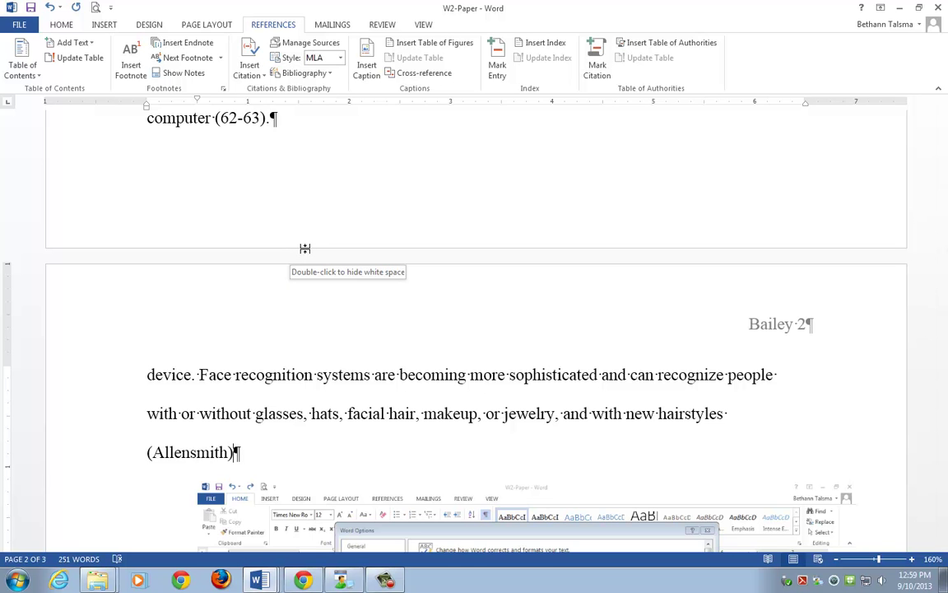
double_click(244, 251)
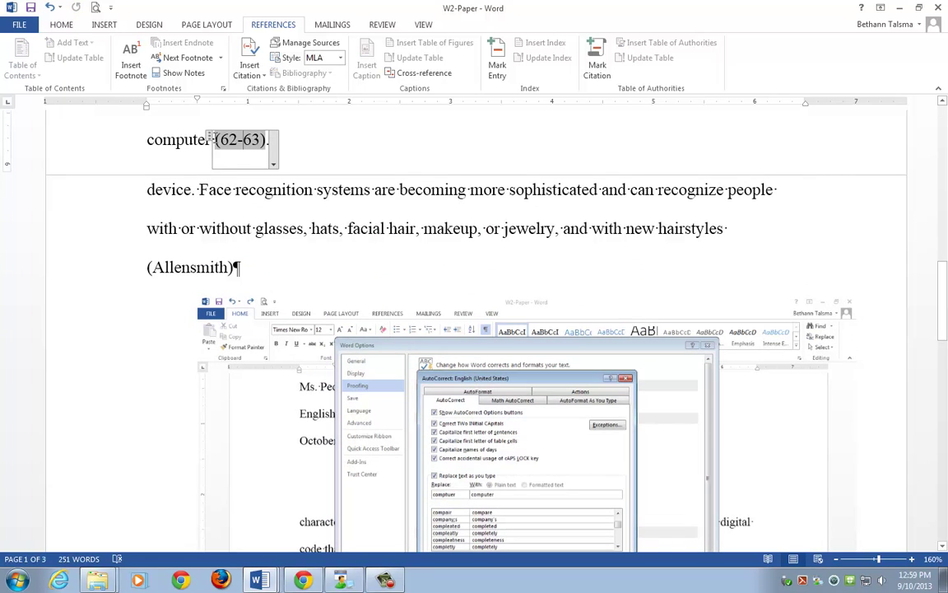
scroll(325, 173, "up", 2)
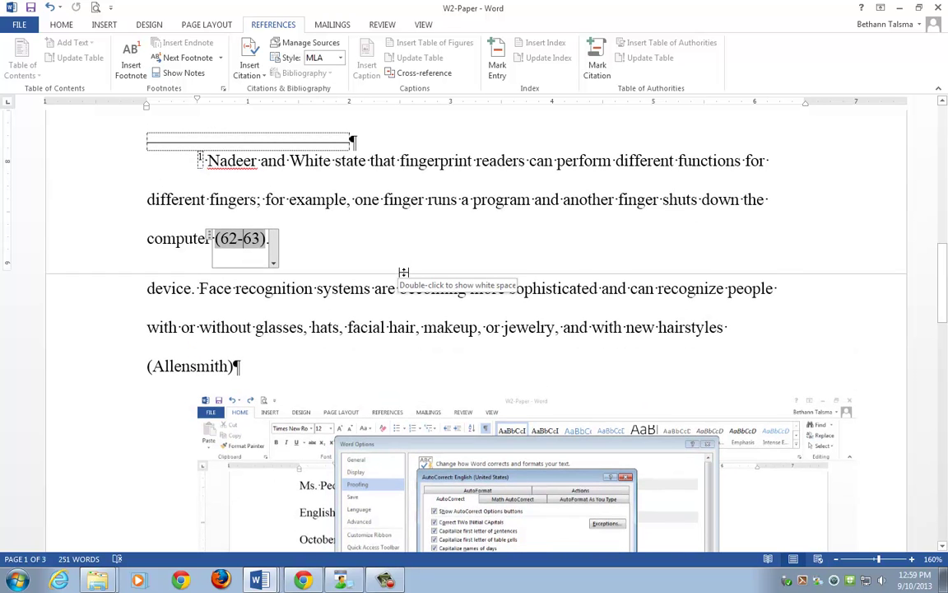
double_click(404, 272)
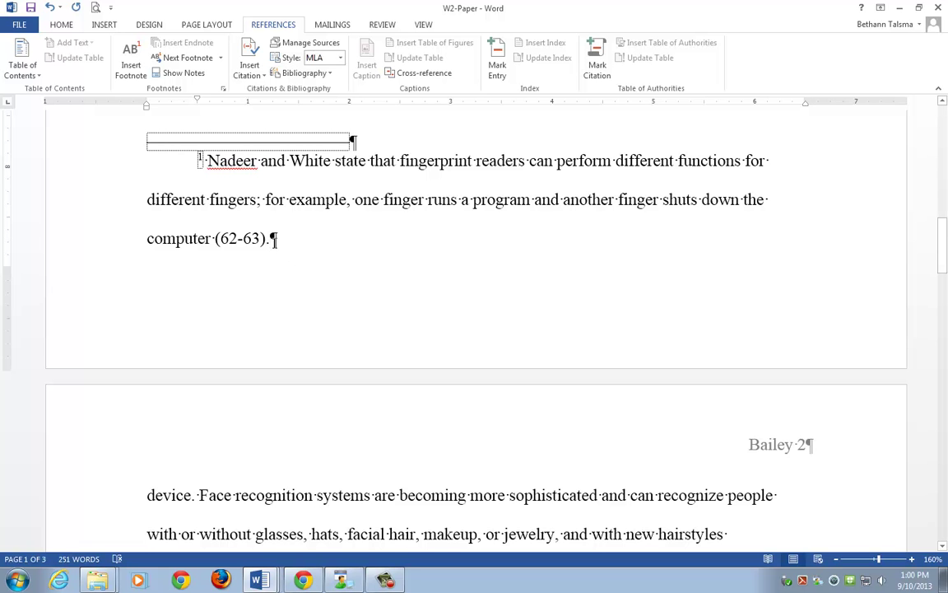
scroll(416, 233, "down", 3)
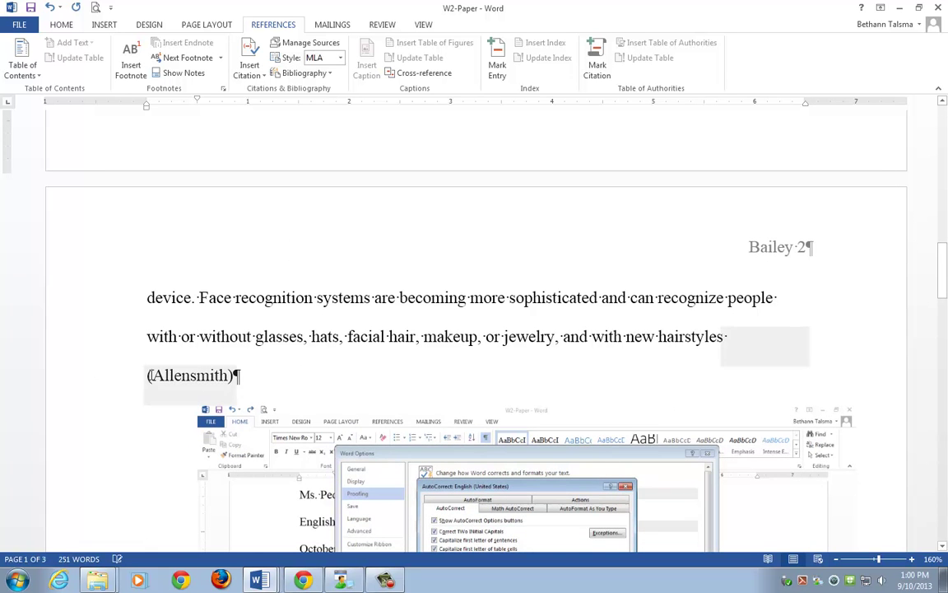
left_click(191, 374)
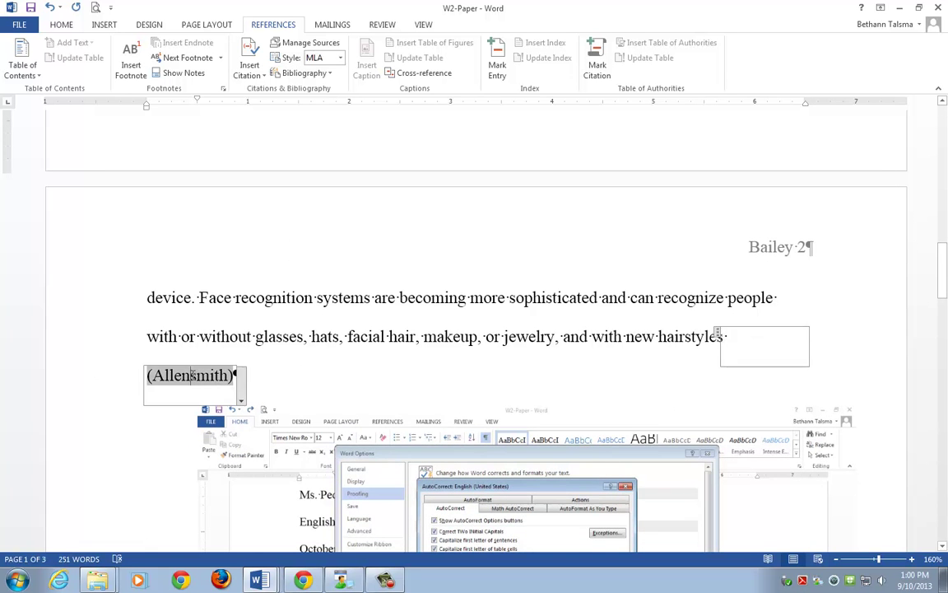
left_click(241, 383)
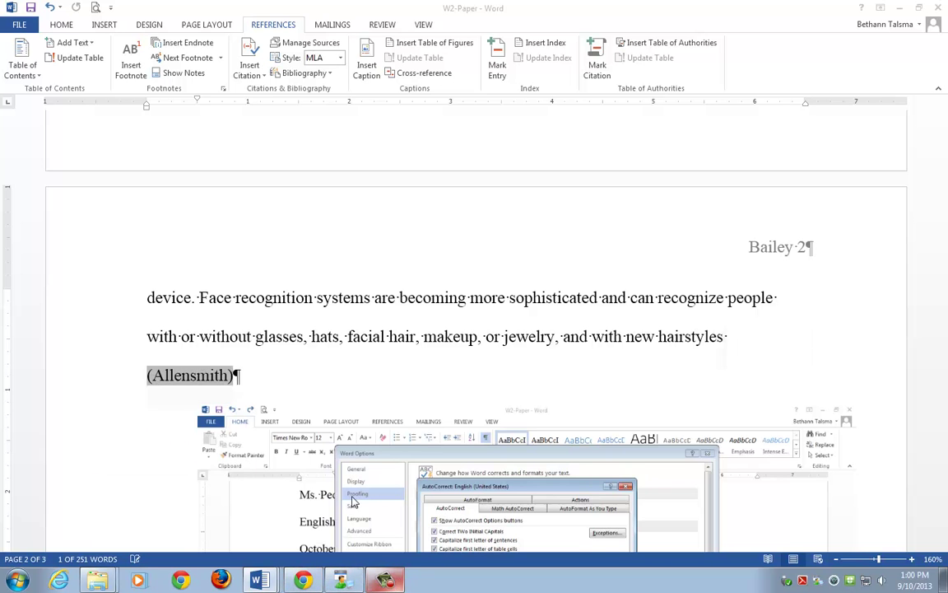
left_click(186, 161)
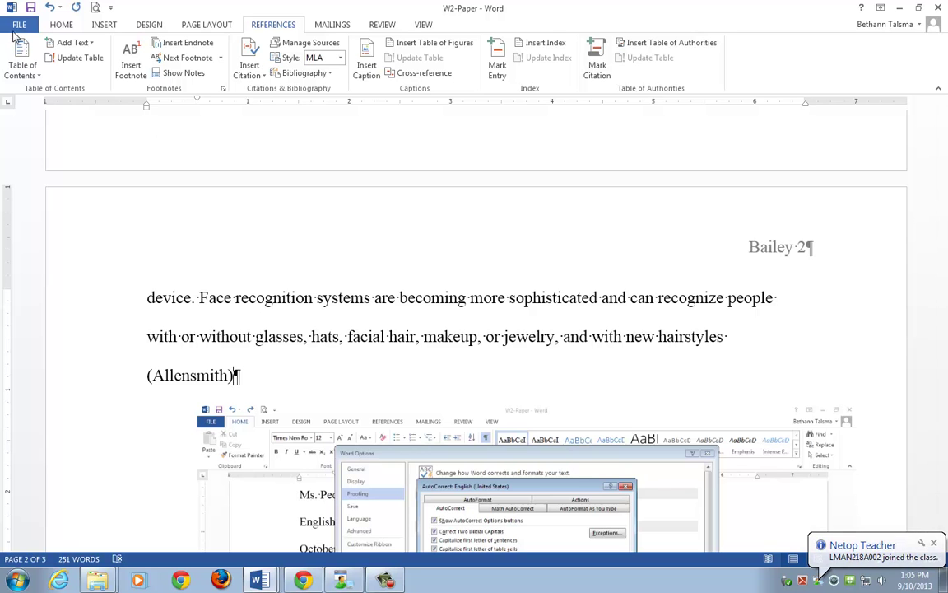
left_click(383, 578)
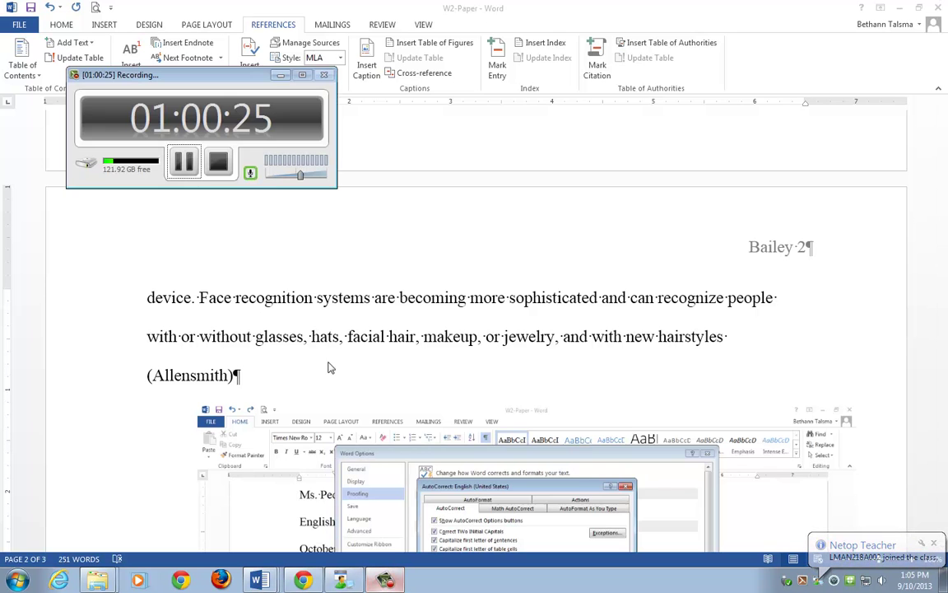